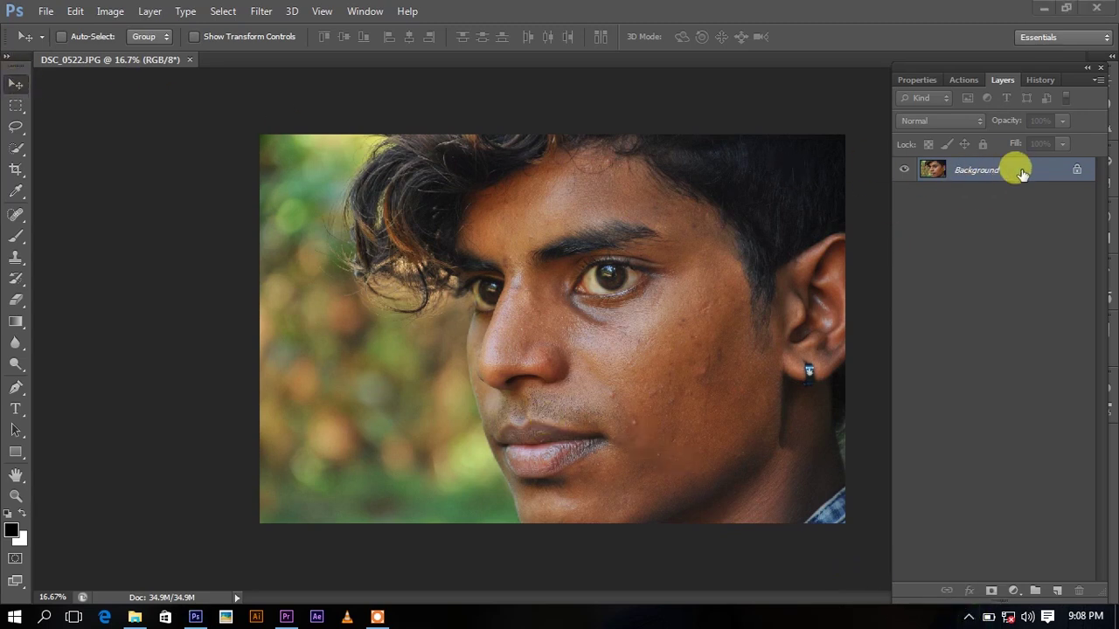
- Duplicate the Background layer twice, creating Background copy and Background copy 2
left_click(1059, 324)
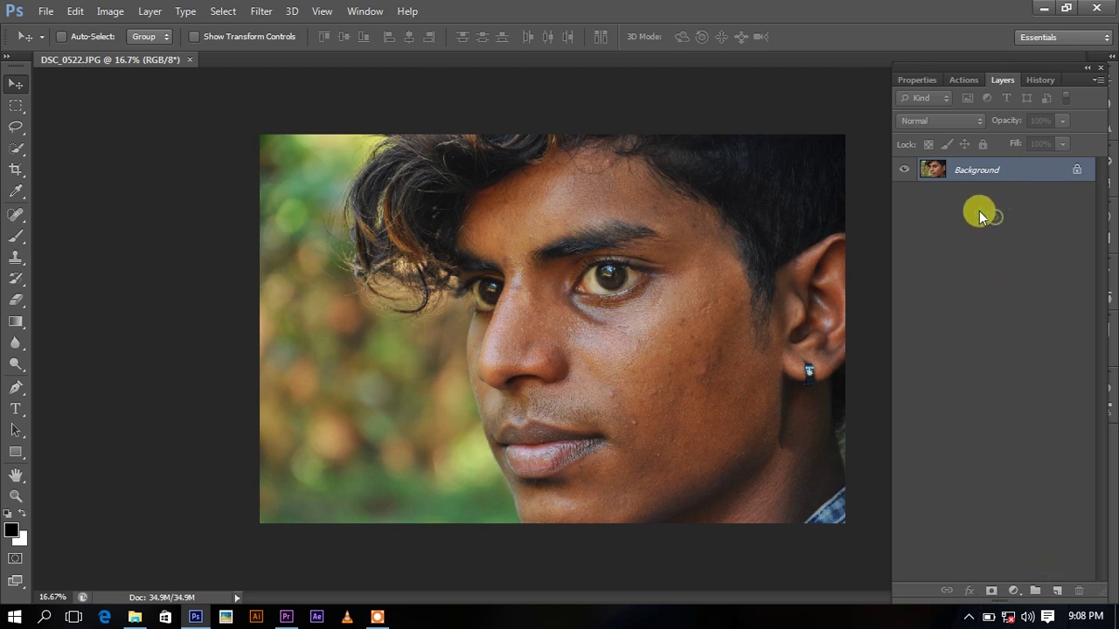
left_click_drag(994, 168, 1055, 591)
left_click_drag(996, 193, 1056, 590)
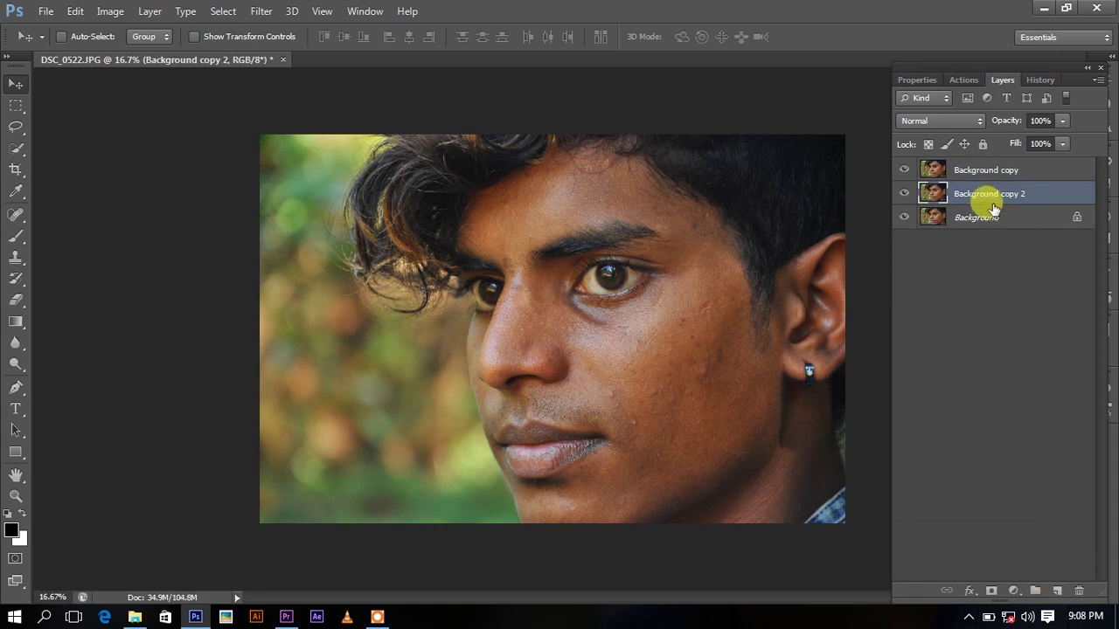
- Convert both copies to smart objects, hide Background copy, and select Background copy 2
right_click(987, 199)
left_click(756, 176)
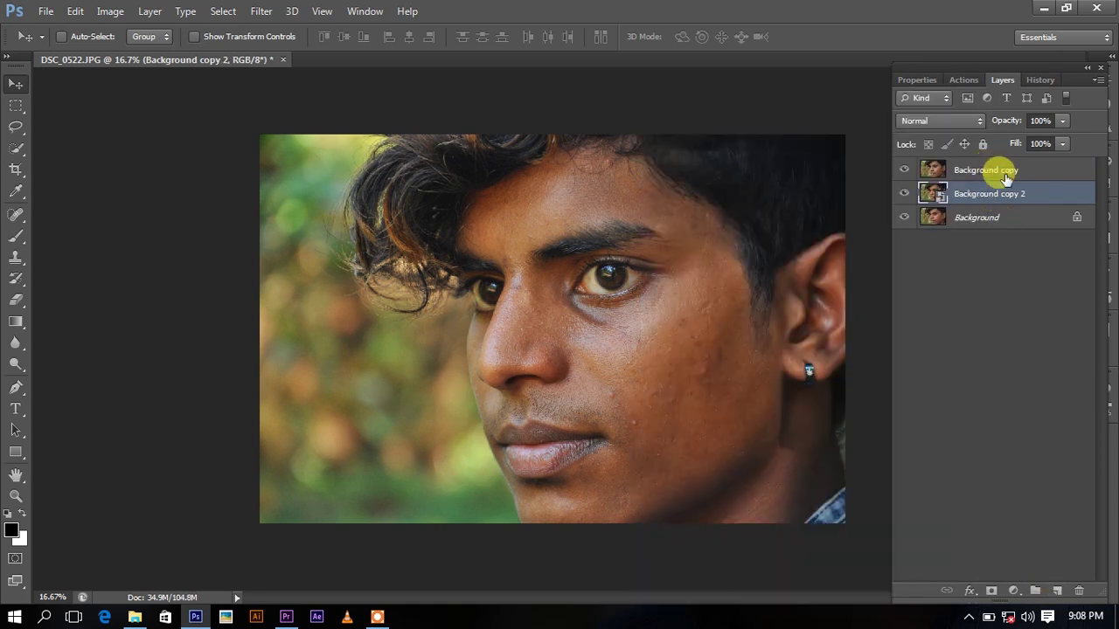
right_click(1011, 175)
left_click(708, 177)
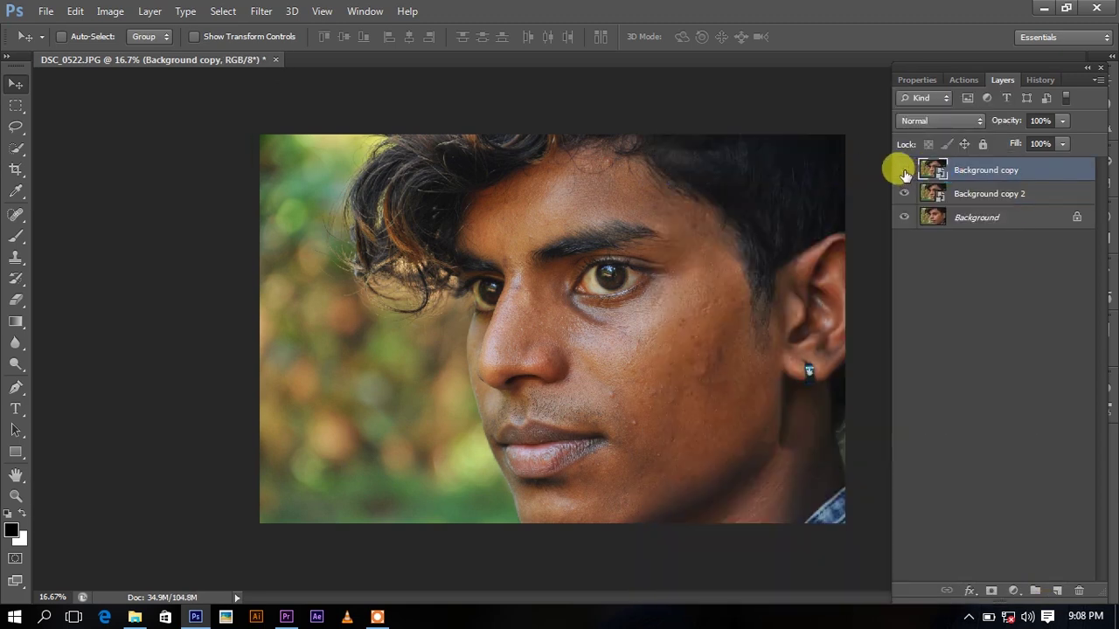
left_click(904, 170)
left_click(977, 195)
- Apply Surface Blur (Radius 71, Threshold 21) to Background copy 2, then show and select Background copy
left_click(261, 10)
mouse_move(269, 177)
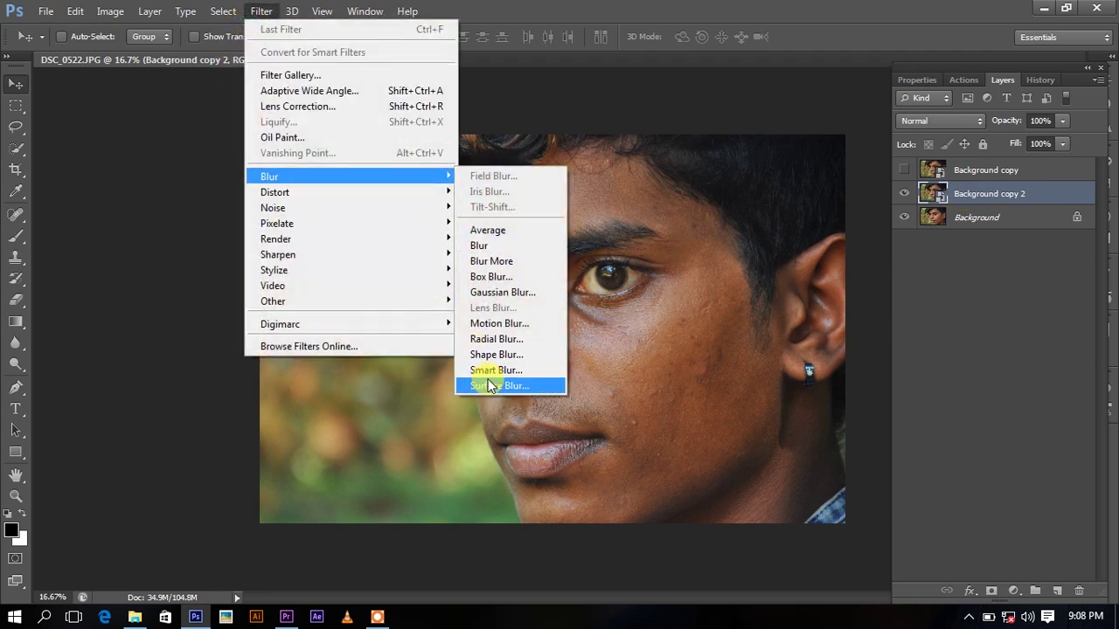
left_click(489, 385)
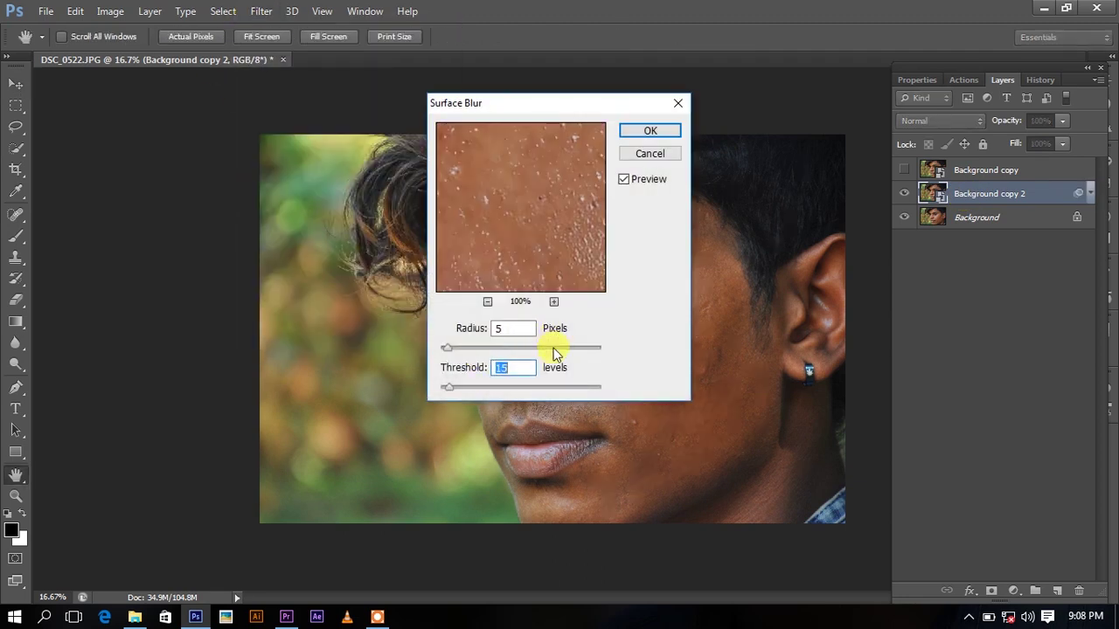
left_click_drag(580, 103, 822, 113)
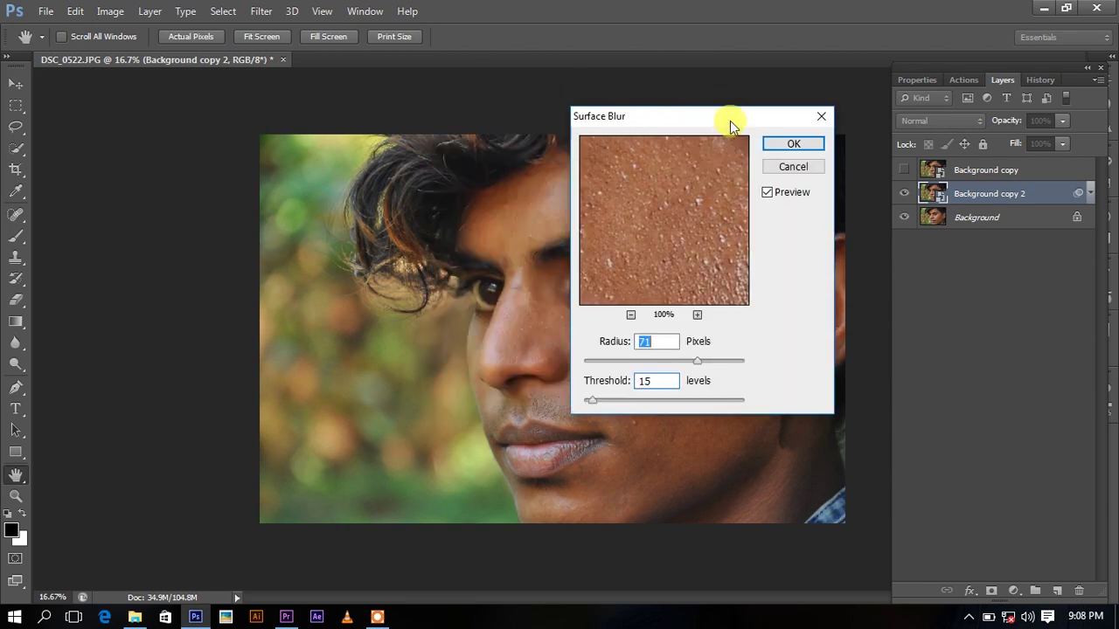
left_click_drag(691, 395, 696, 397)
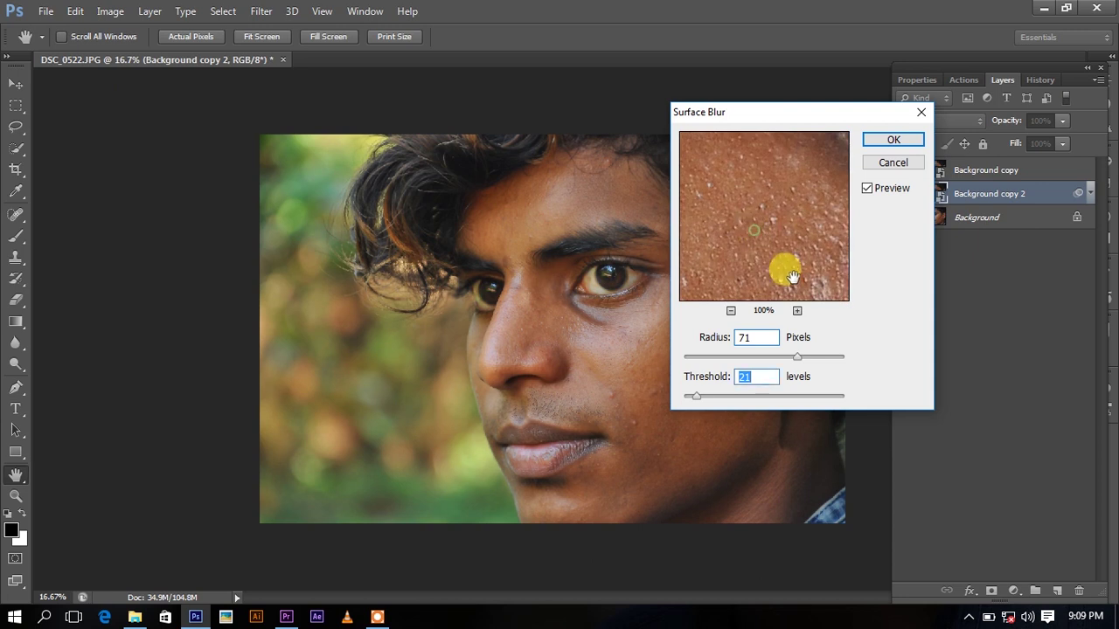
left_click_drag(786, 269, 780, 242)
left_click(888, 140)
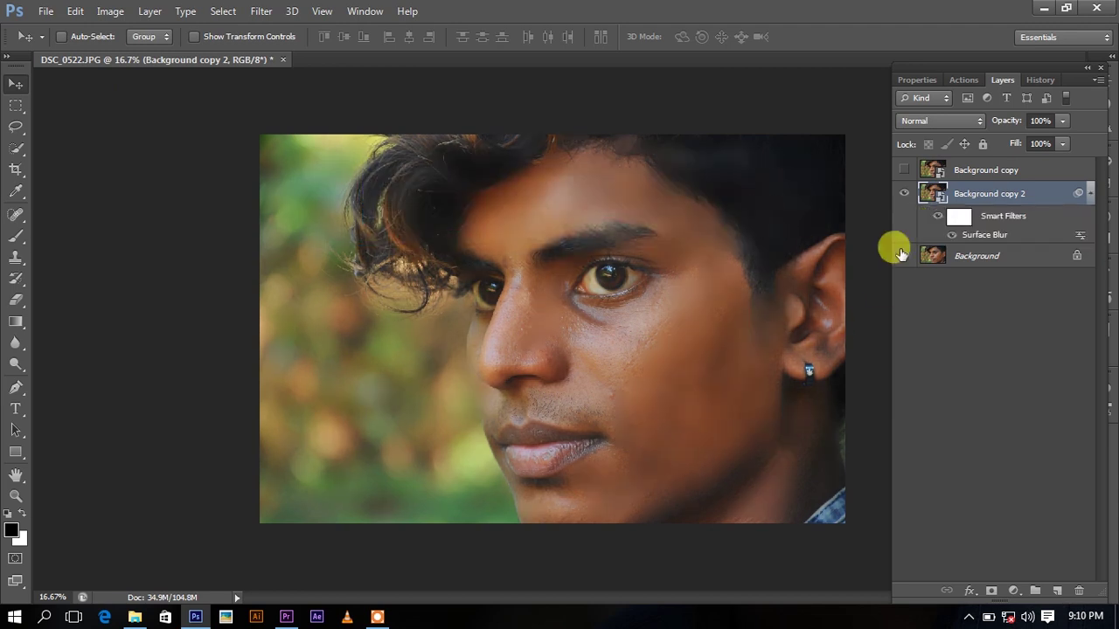
left_click(904, 171)
left_click(964, 173)
- Apply a High Pass filter with a radius of a few pixels to Background copy
left_click(261, 11)
mouse_move(273, 301)
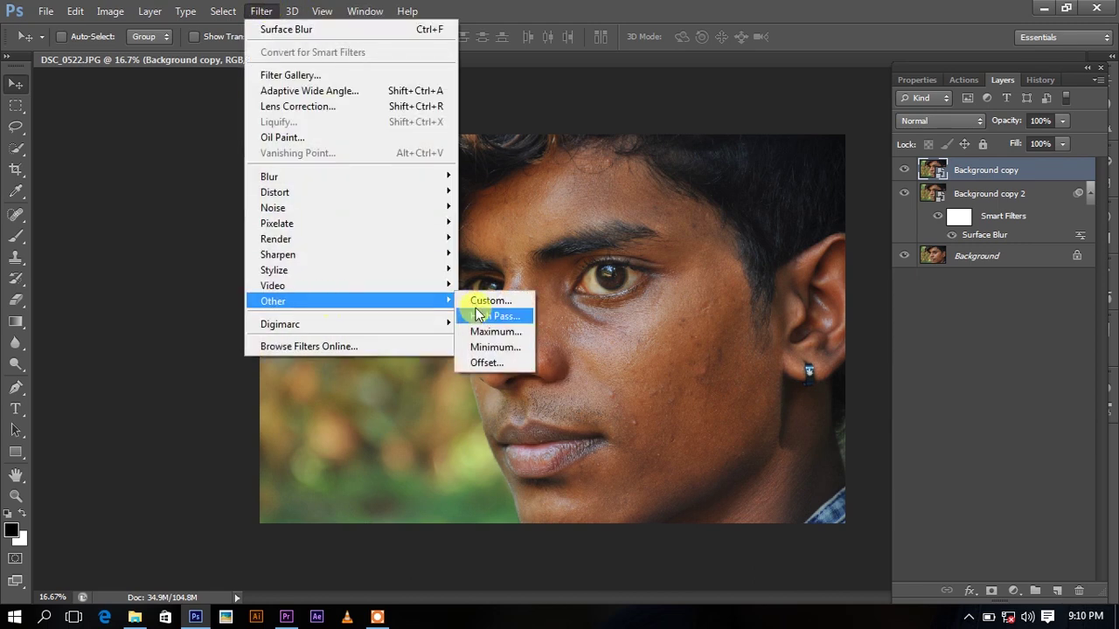
left_click(505, 316)
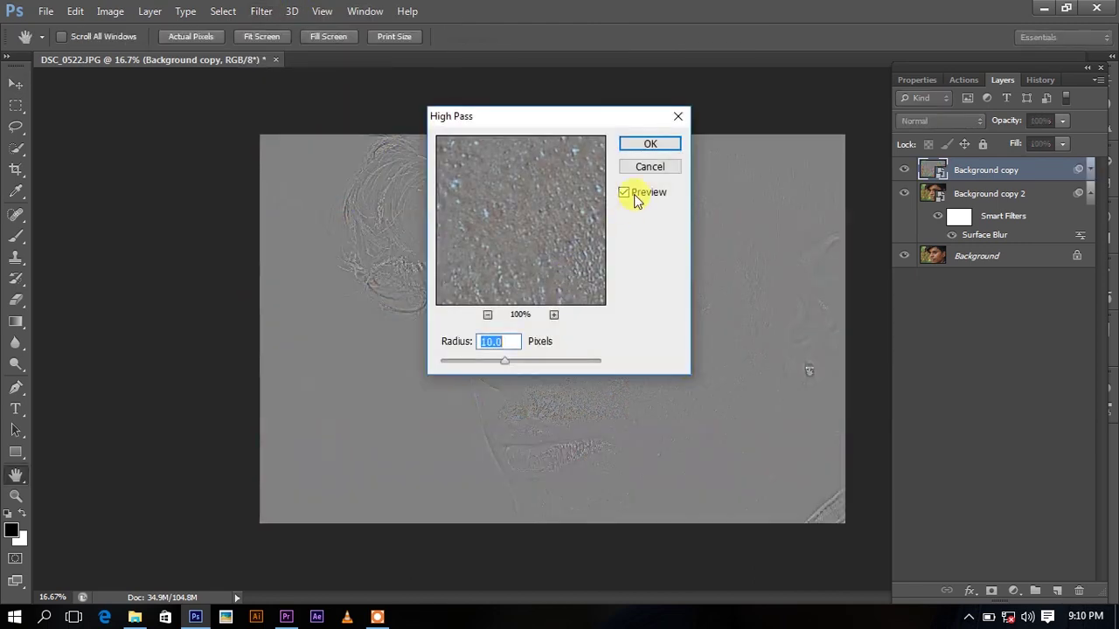
left_click_drag(471, 362, 463, 361)
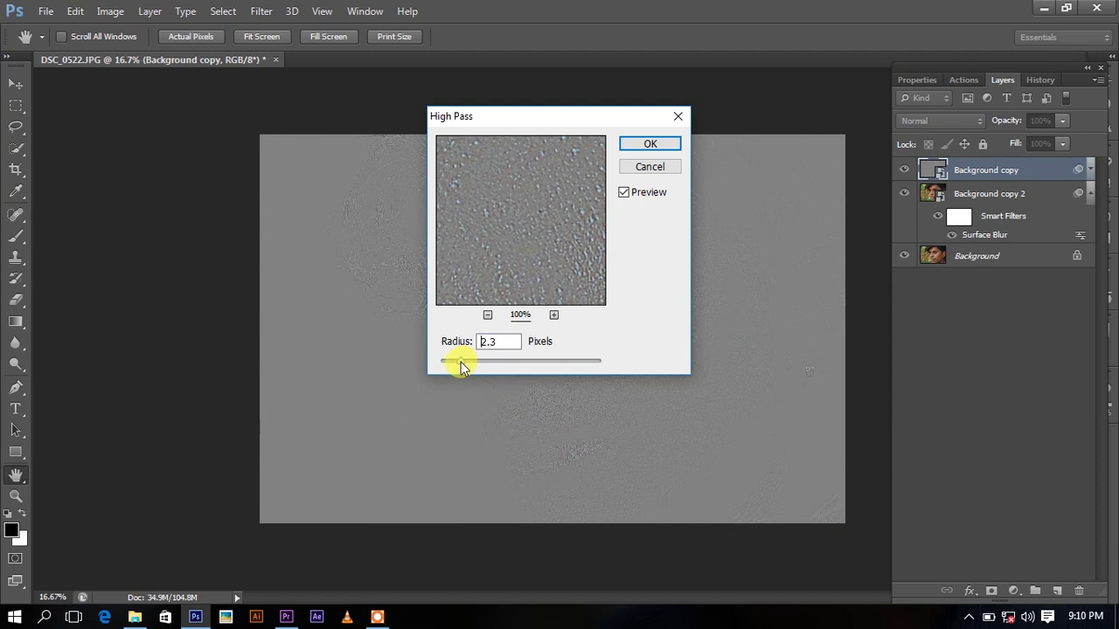
left_click(648, 145)
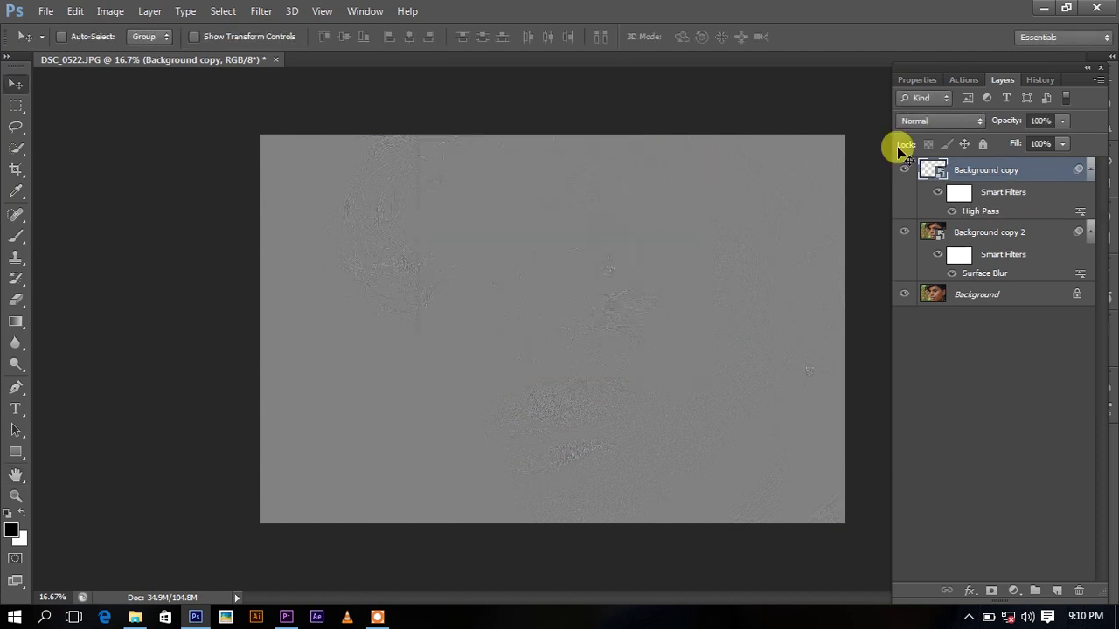
- Set Background copy to Linear Light and group both copies into Group 1
left_click(935, 120)
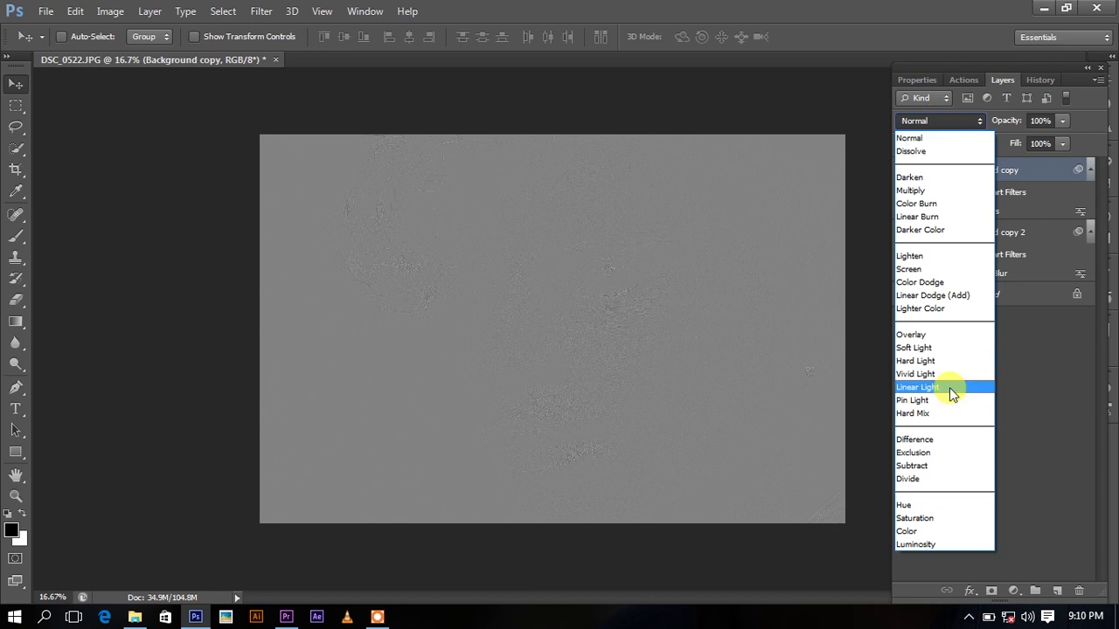
left_click(949, 388)
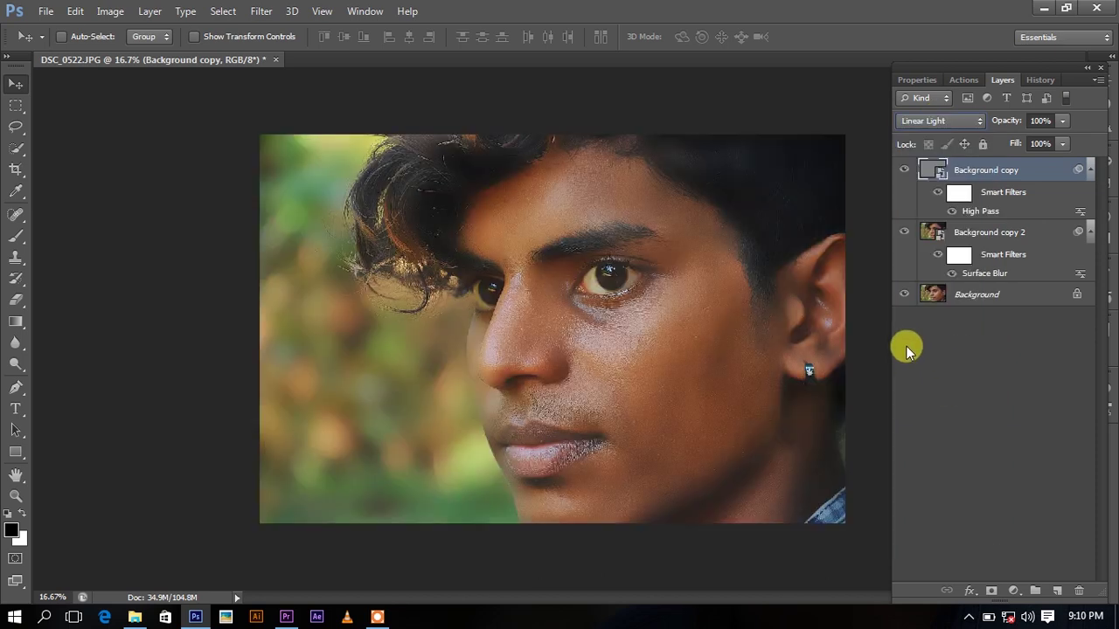
left_click(1022, 234, "shift")
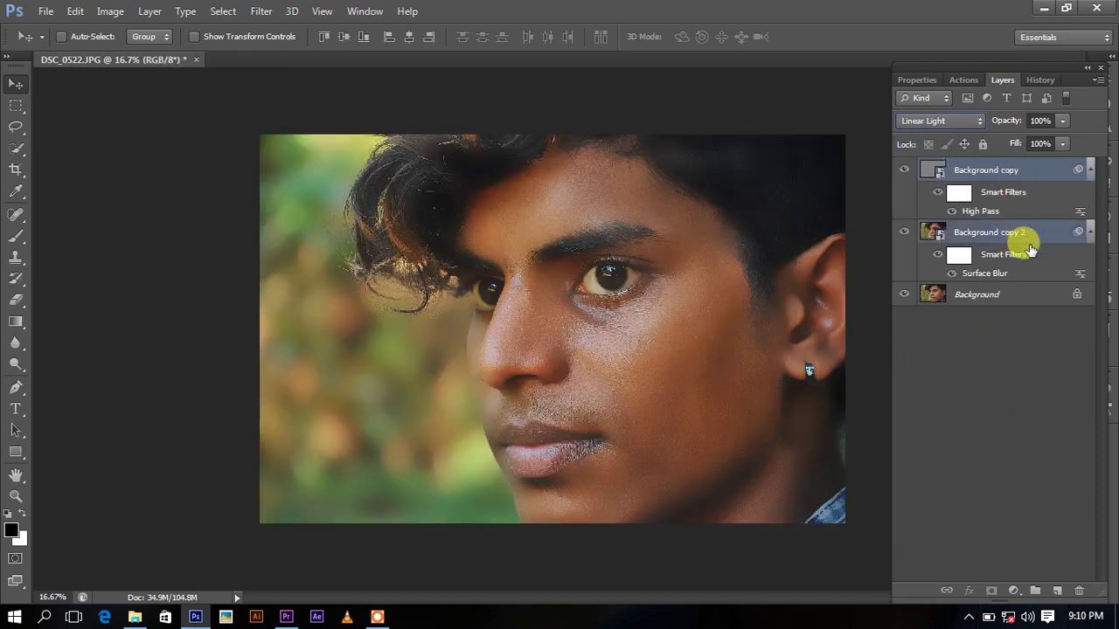
left_click(1039, 591)
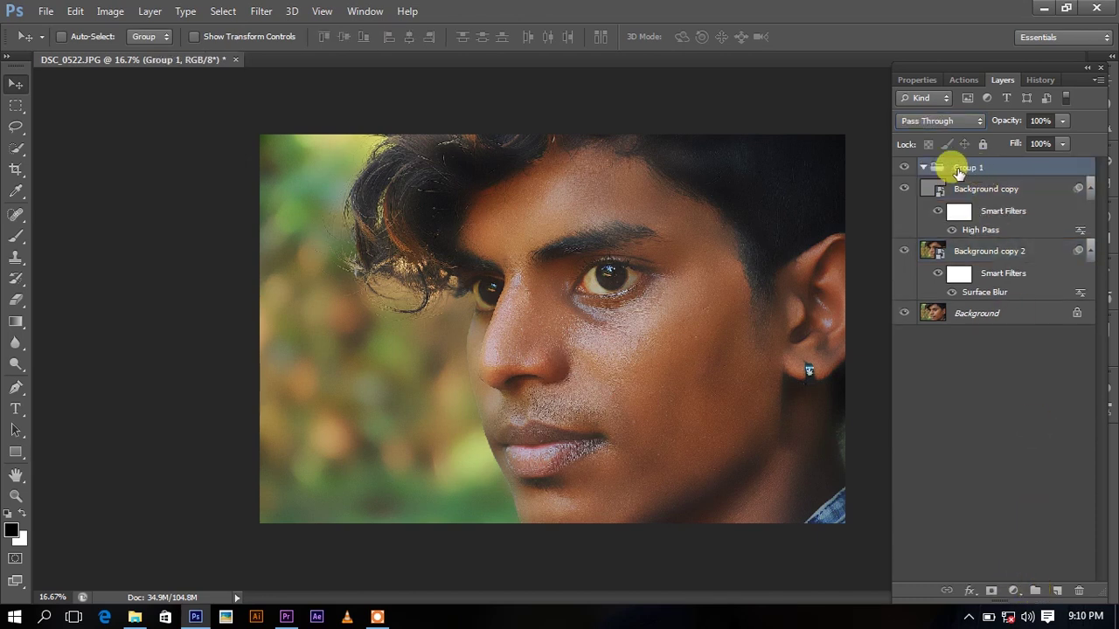
- Regroup the two copies and give Group 1 an inverted, all-black layer mask
key("ctrl+shift+g")
key("ctrl+g")
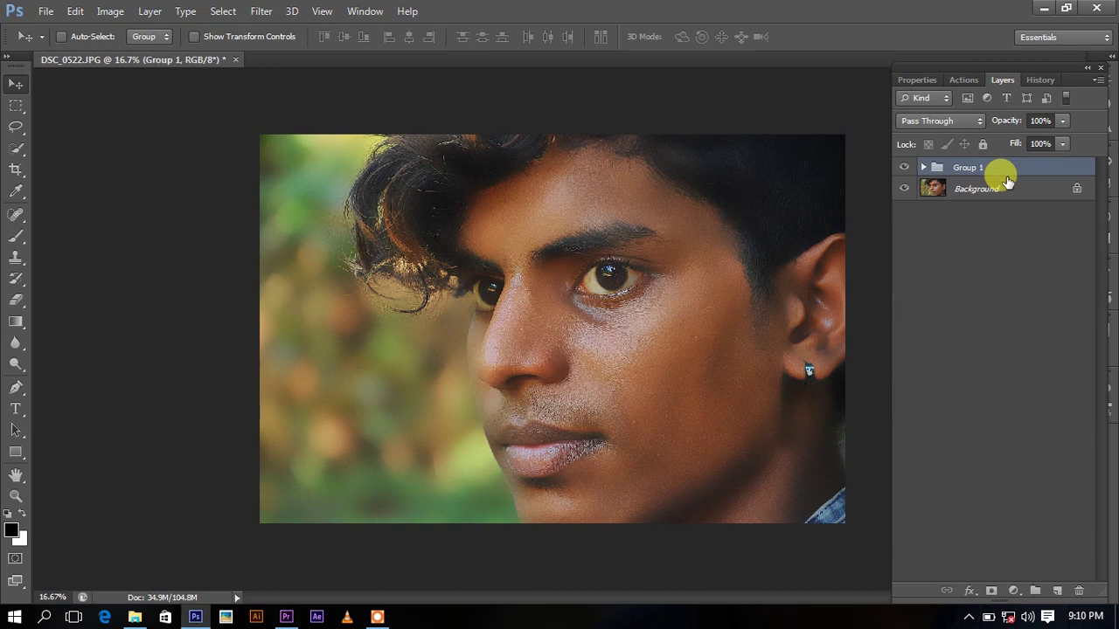
left_click(990, 590)
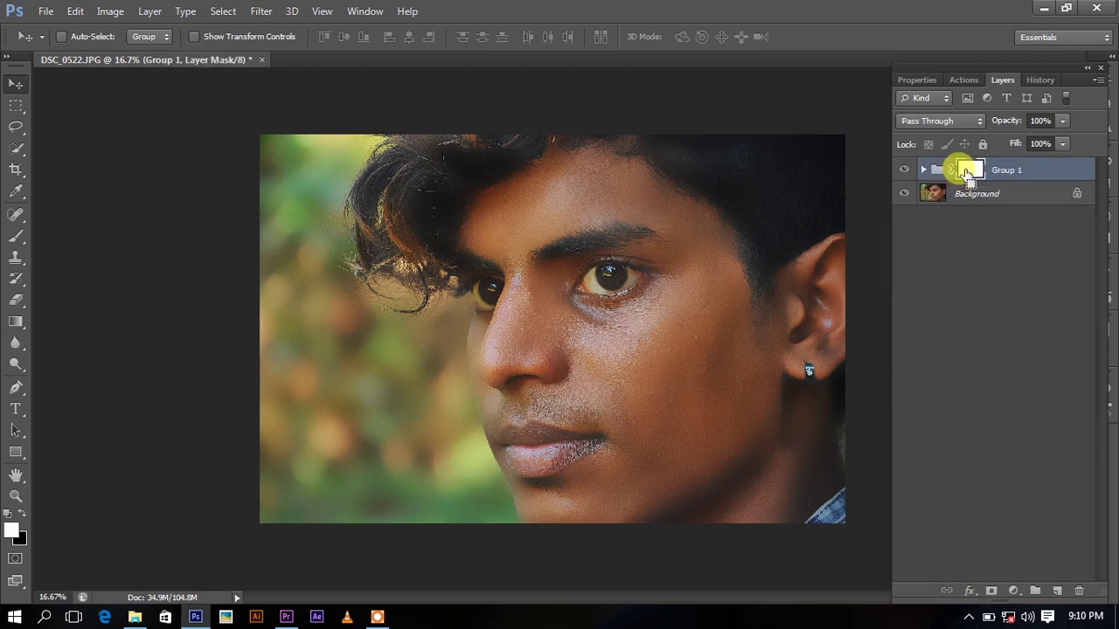
key("ctrl+i")
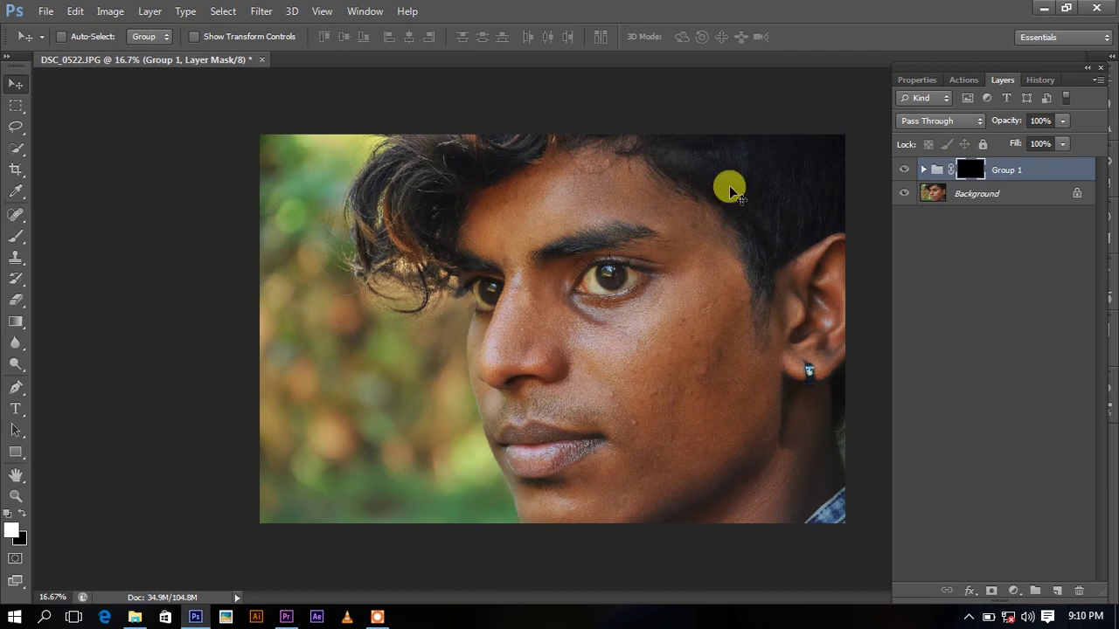
- Set up the Brush tool at size 300 with 85% flow
left_click(19, 240)
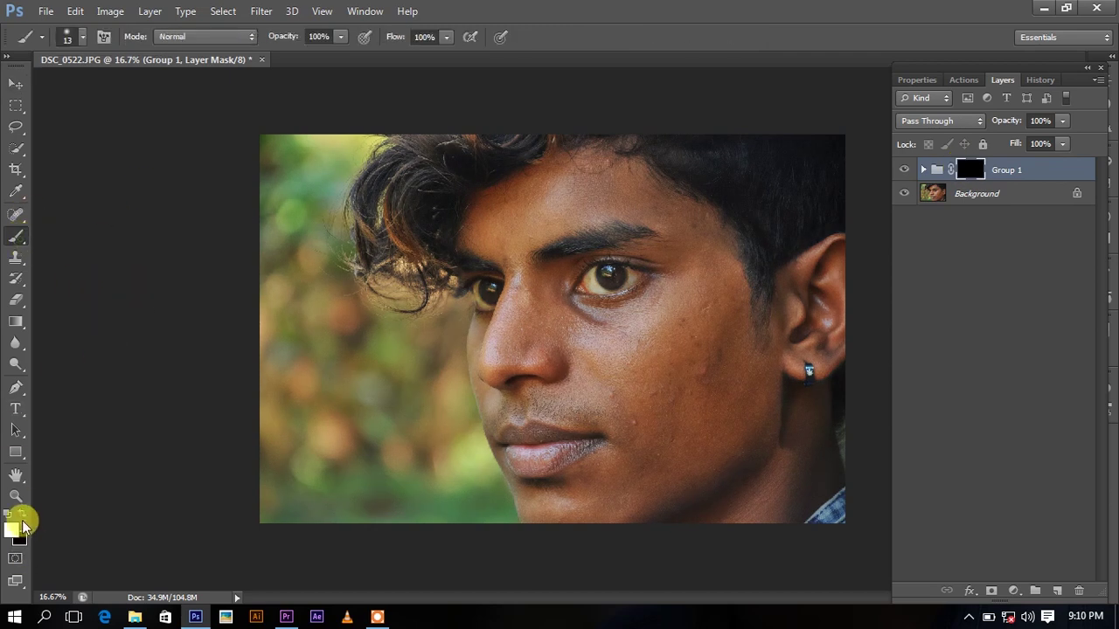
scroll(525, 420, "up", 2)
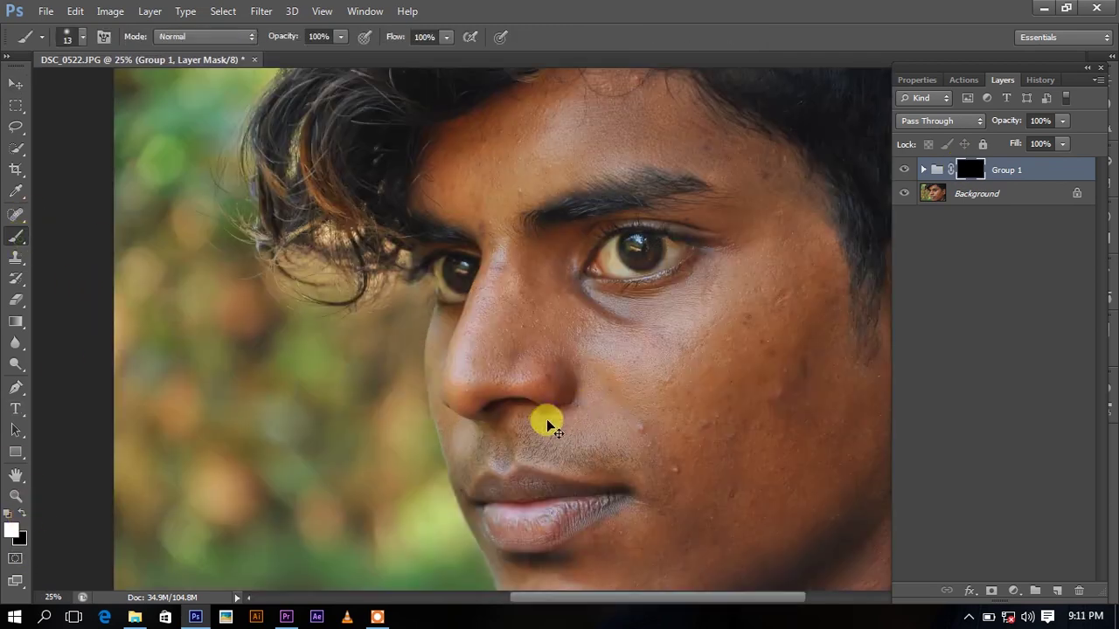
scroll(581, 367, "down", 1)
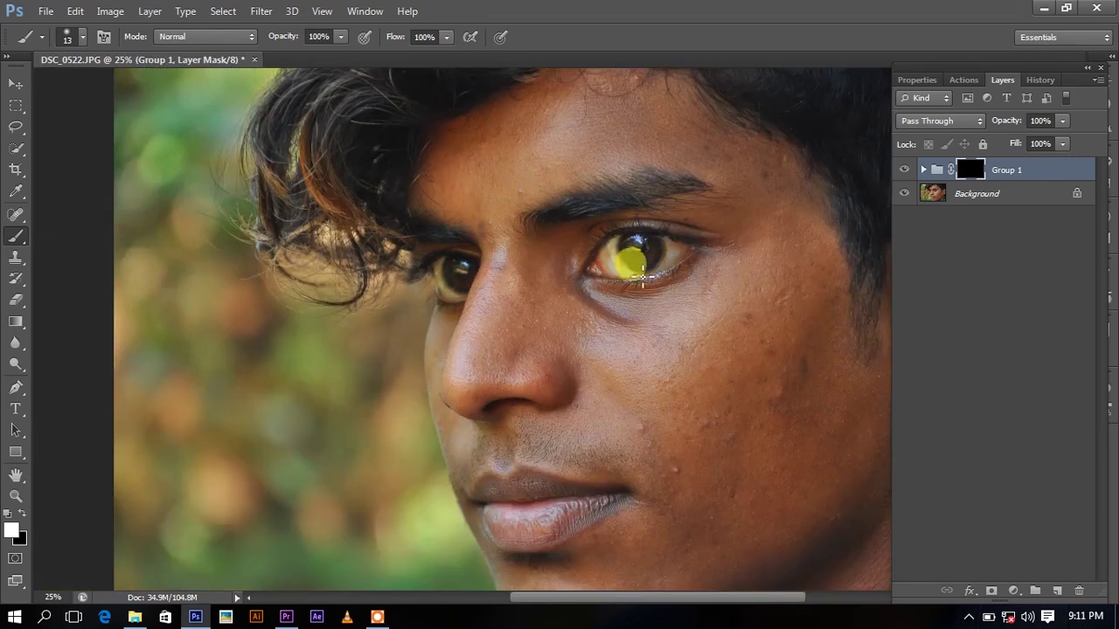
right_click(664, 330)
double_click(786, 450)
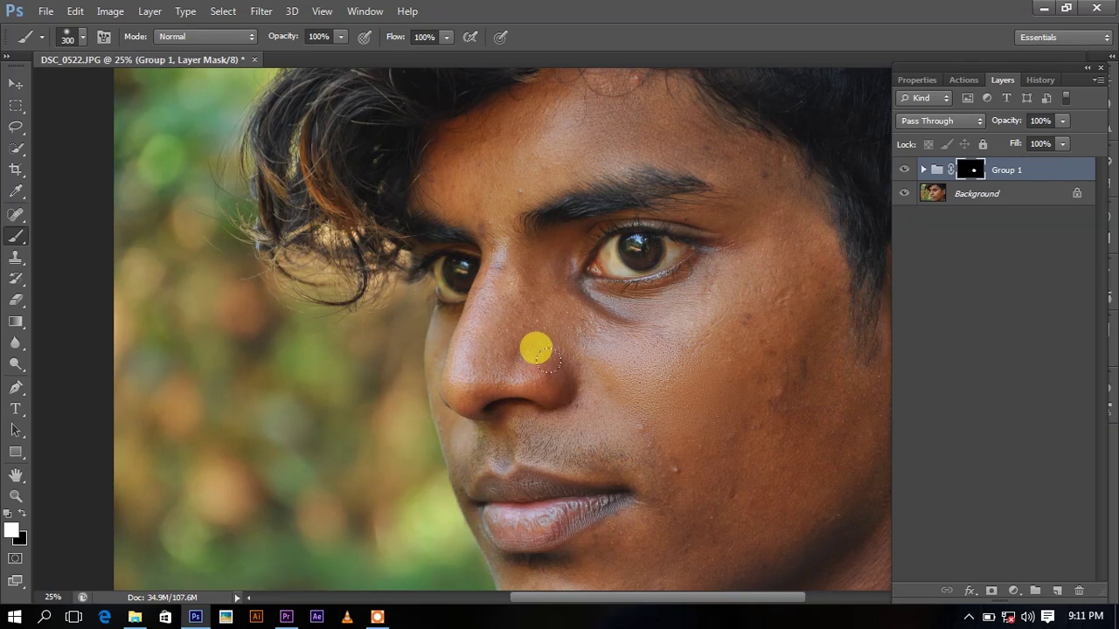
left_click(445, 37)
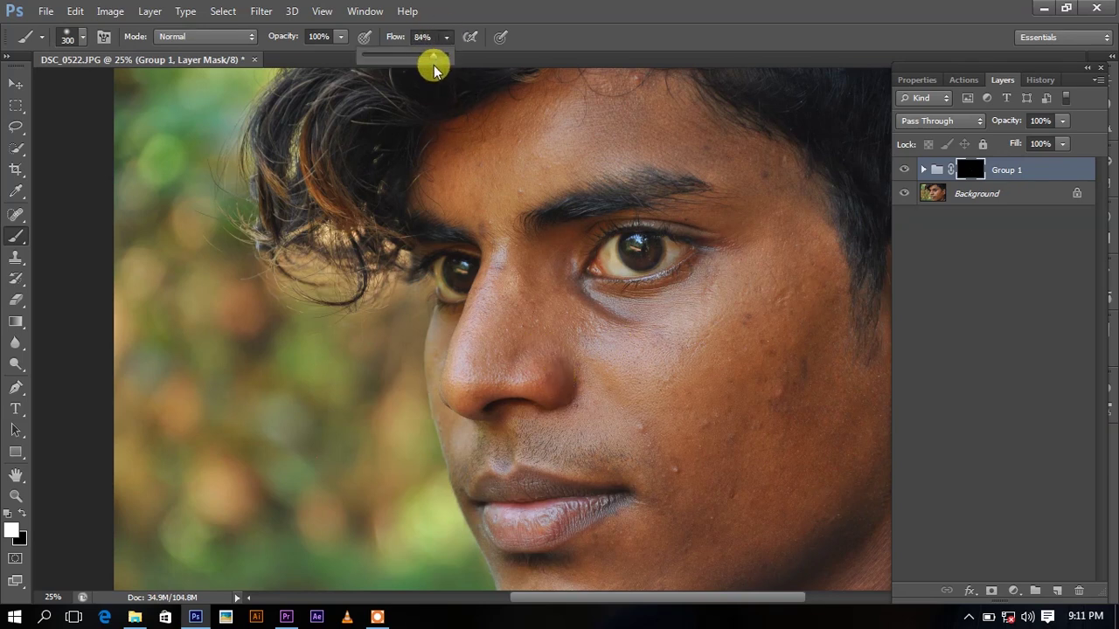
- Paint the mask white over the under-eye cheek, lower lip and down to the chin
key("ctrl+minus")
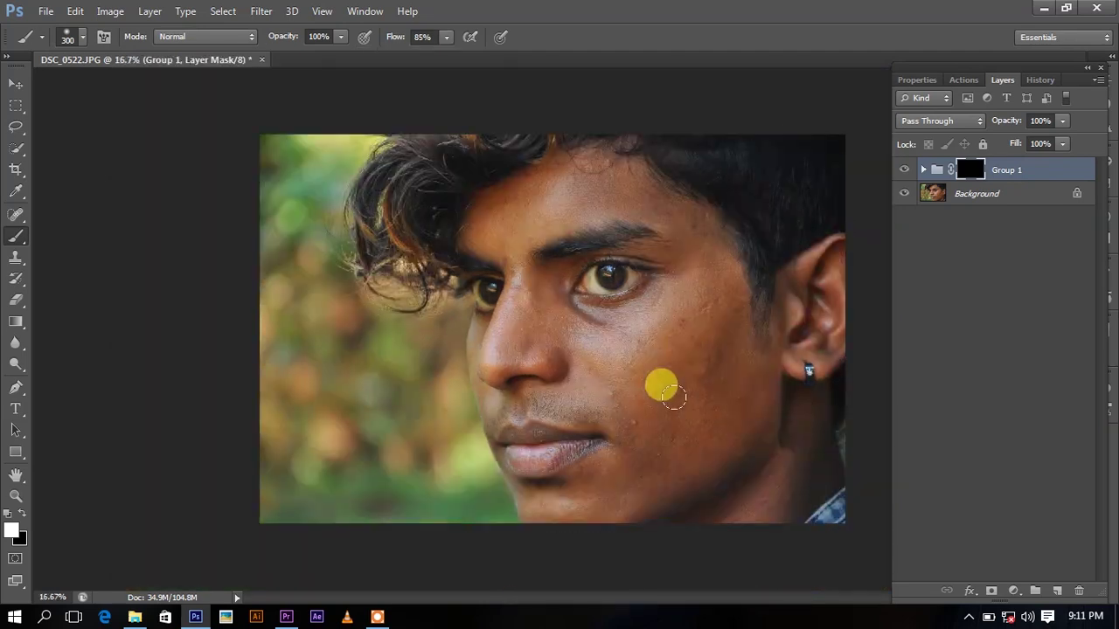
key("ctrl+plus")
key("ctrl+plus")
left_click_drag(603, 324, 690, 409)
key("ctrl+minus")
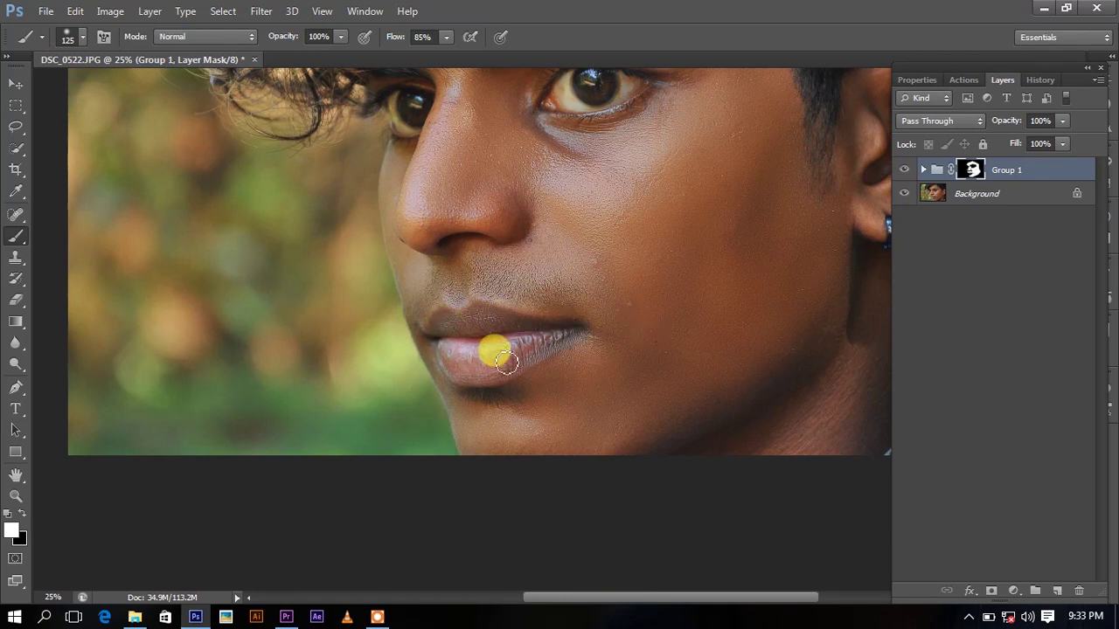
mouse_move(507, 362)
left_mouse_down()
mouse_move(545, 353)
mouse_move(502, 320)
left_mouse_up()
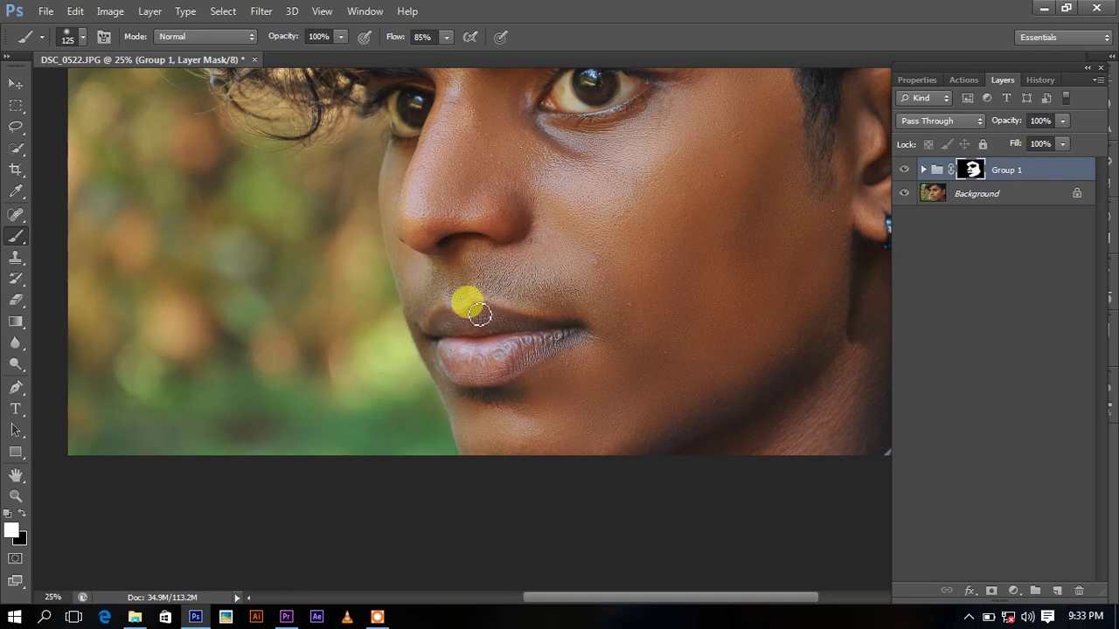
mouse_move(441, 327)
left_mouse_down()
mouse_move(616, 395)
mouse_move(545, 324)
mouse_move(757, 326)
mouse_move(759, 361)
mouse_move(737, 253)
mouse_move(597, 382)
mouse_move(644, 149)
mouse_move(631, 180)
mouse_move(671, 269)
mouse_move(714, 193)
mouse_move(737, 208)
mouse_move(717, 223)
mouse_move(707, 214)
mouse_move(684, 127)
mouse_move(714, 118)
left_mouse_up()
- Resize the brush to paint the jaw, neck and upper ear into the mask
key("bracketright")
key("bracketright")
key("bracketleft")
key("bracketleft")
key("bracketleft")
key("bracketleft")
scroll(713, 127, "down", 2)
scroll(685, 220, "up", 2)
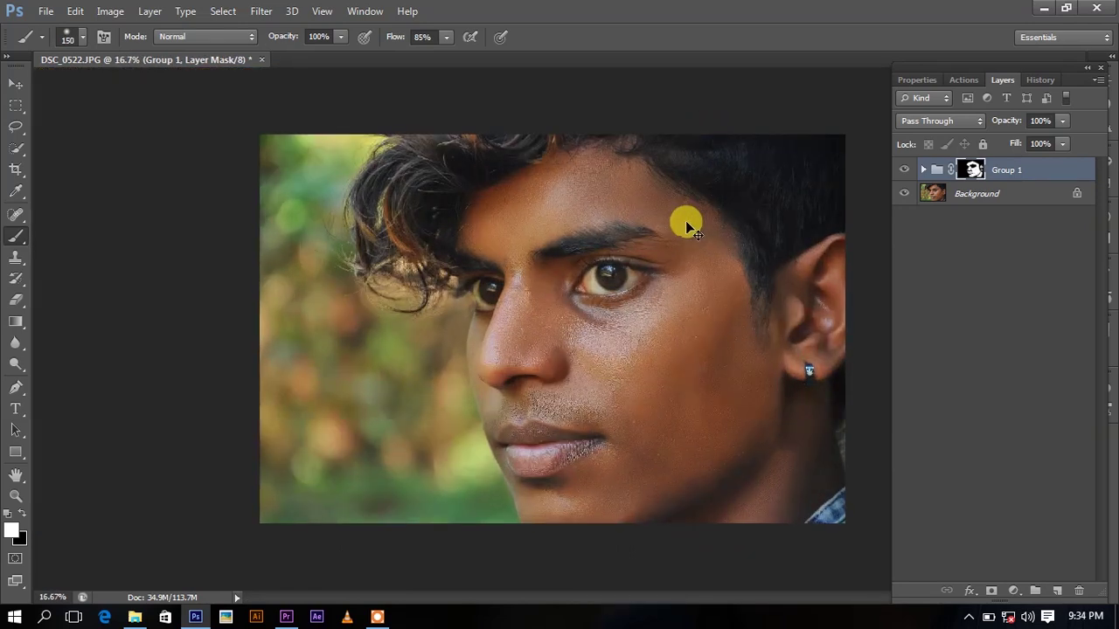
scroll(685, 220, "up", 2)
scroll(685, 220, "down", 1)
key("ctrl+plus")
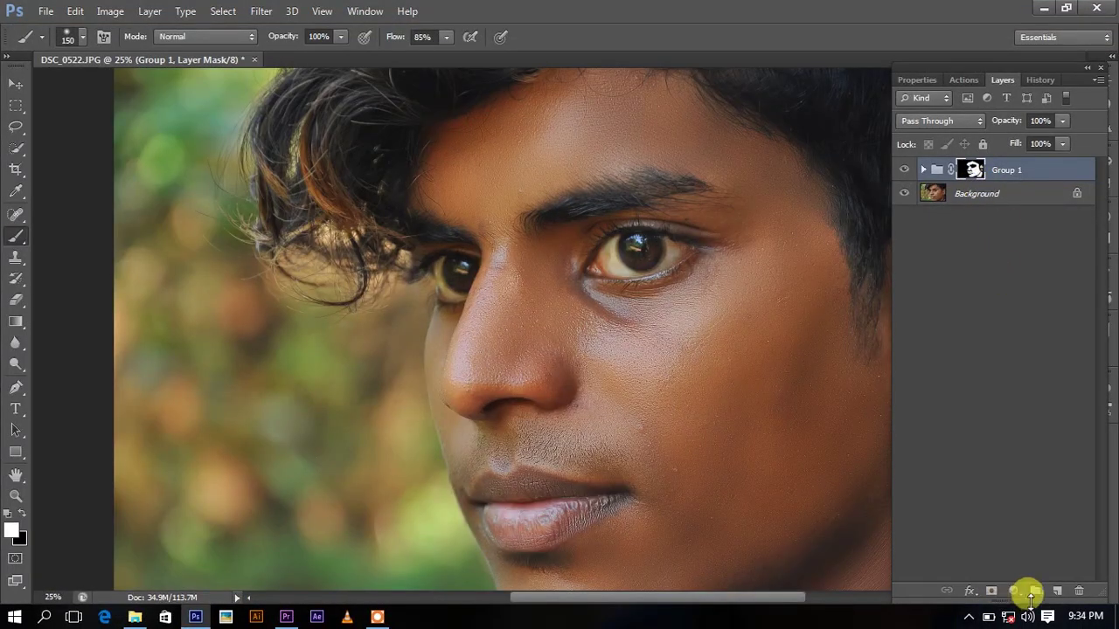
- Add a Black & White adjustment layer with Reds at 71 and Blues at -24
left_click(1013, 592)
left_click(1012, 428)
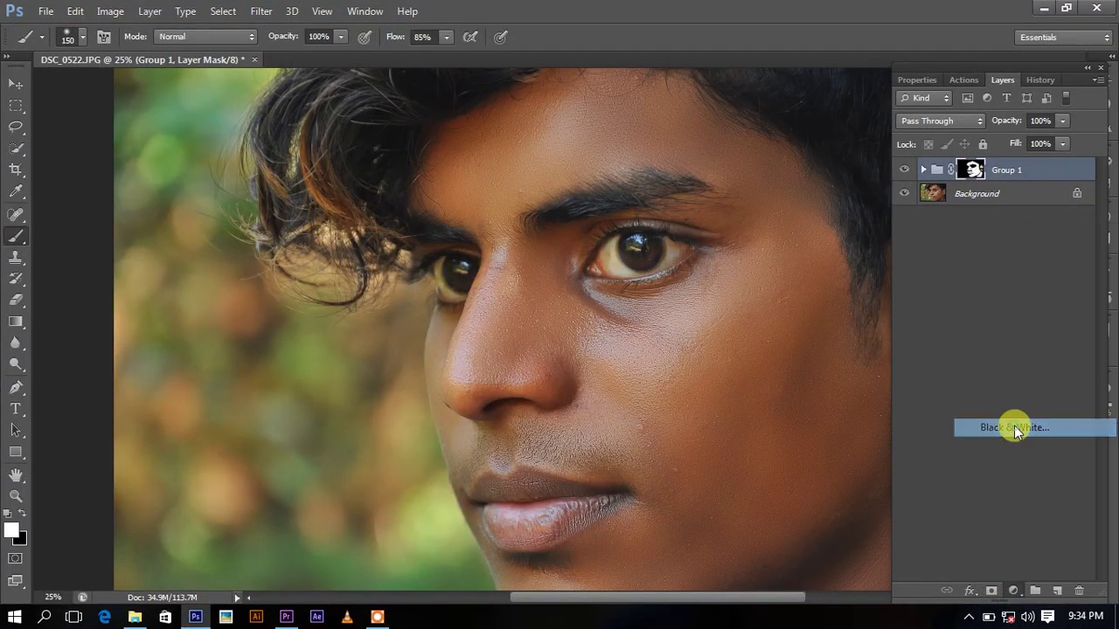
key("ctrl+minus")
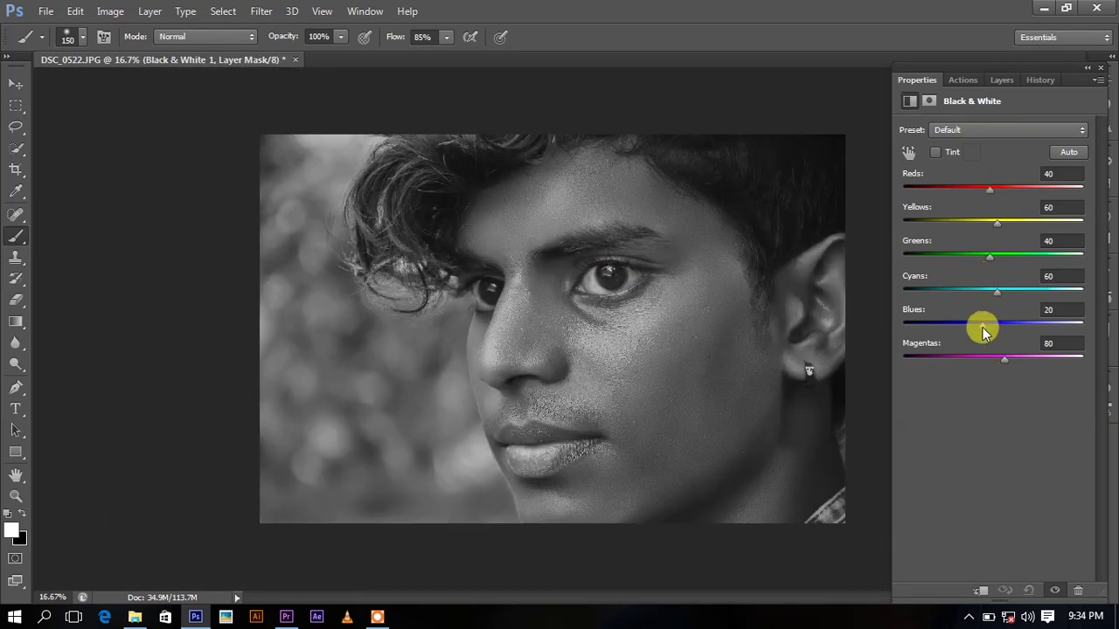
mouse_move(968, 328)
left_mouse_down()
mouse_move(993, 328)
mouse_move(966, 332)
left_mouse_up()
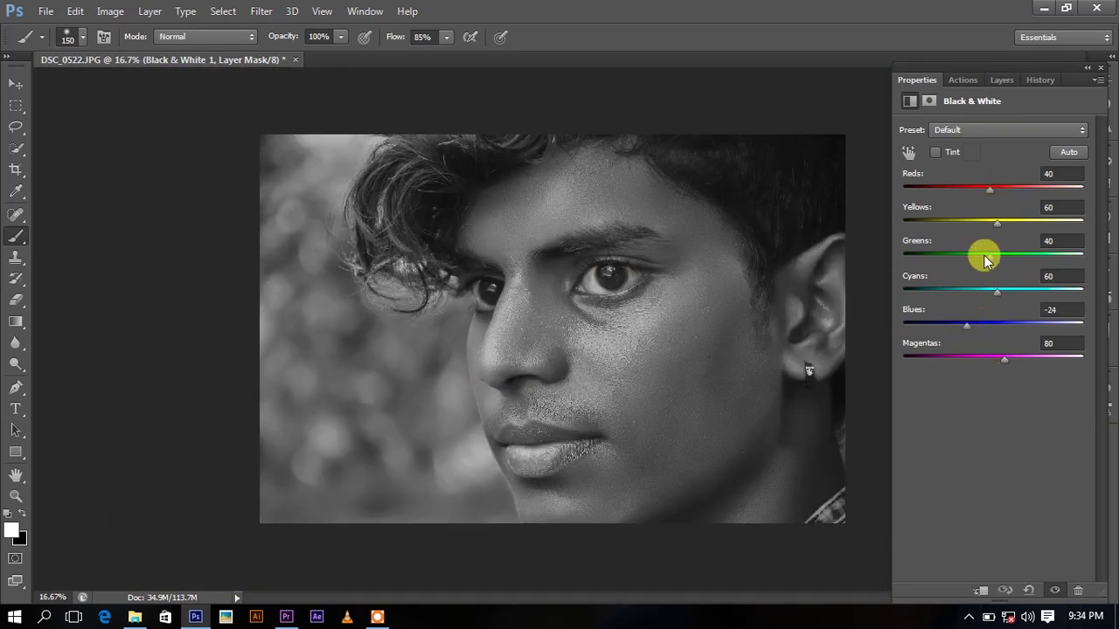
left_click_drag(995, 192, 1008, 194)
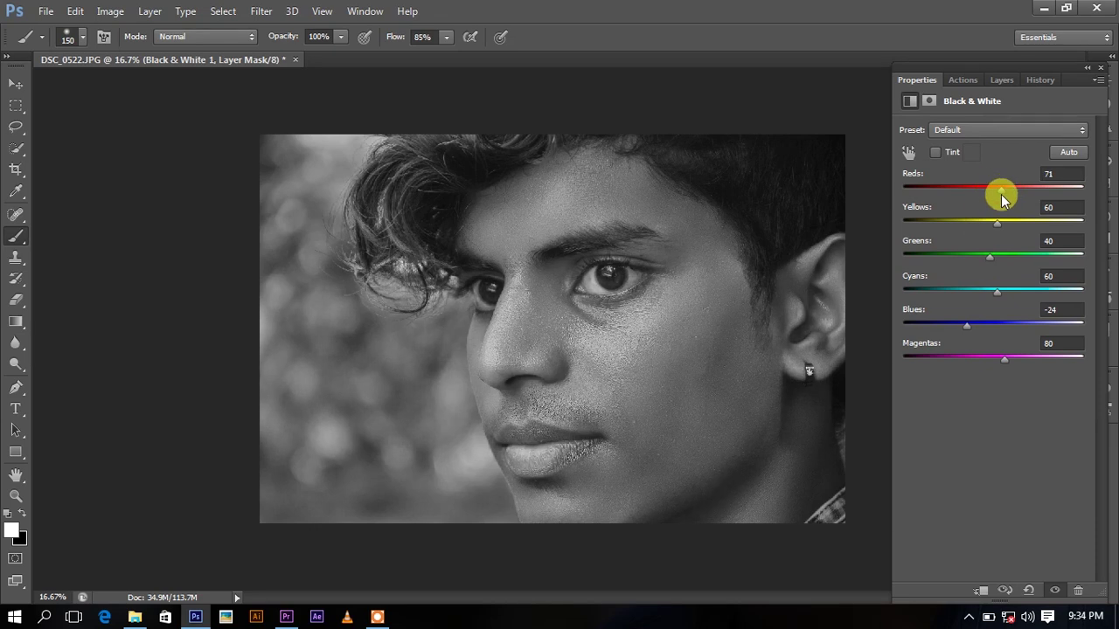
key("ctrl+plus")
key("ctrl+0")
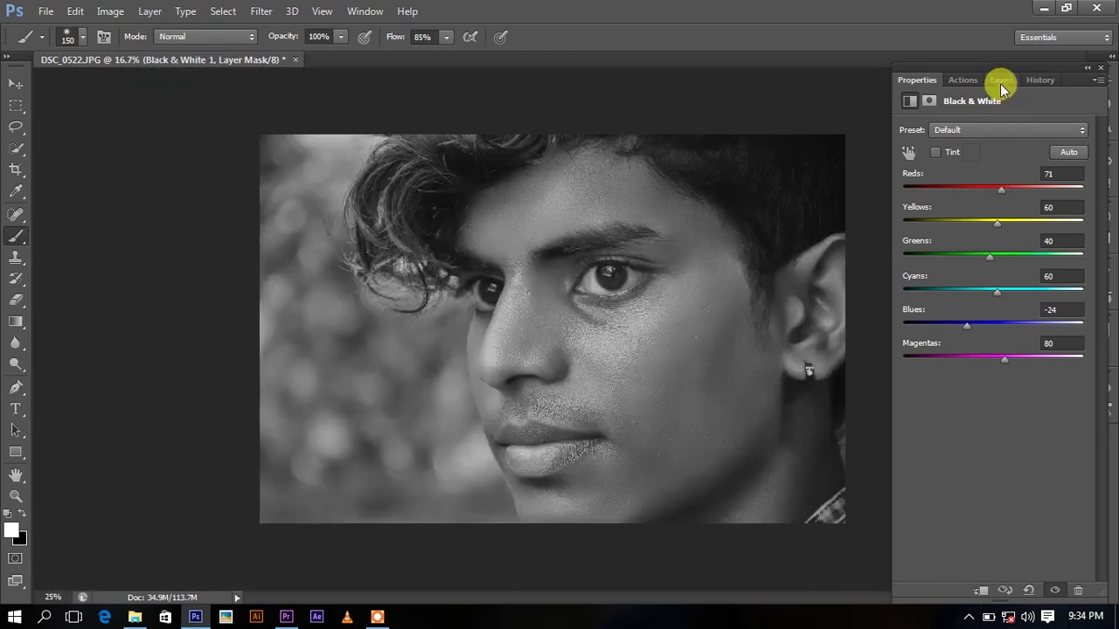
left_click(1001, 80)
- Add a Brightness/Contrast adjustment layer with Brightness lowered to -92
left_click(906, 168)
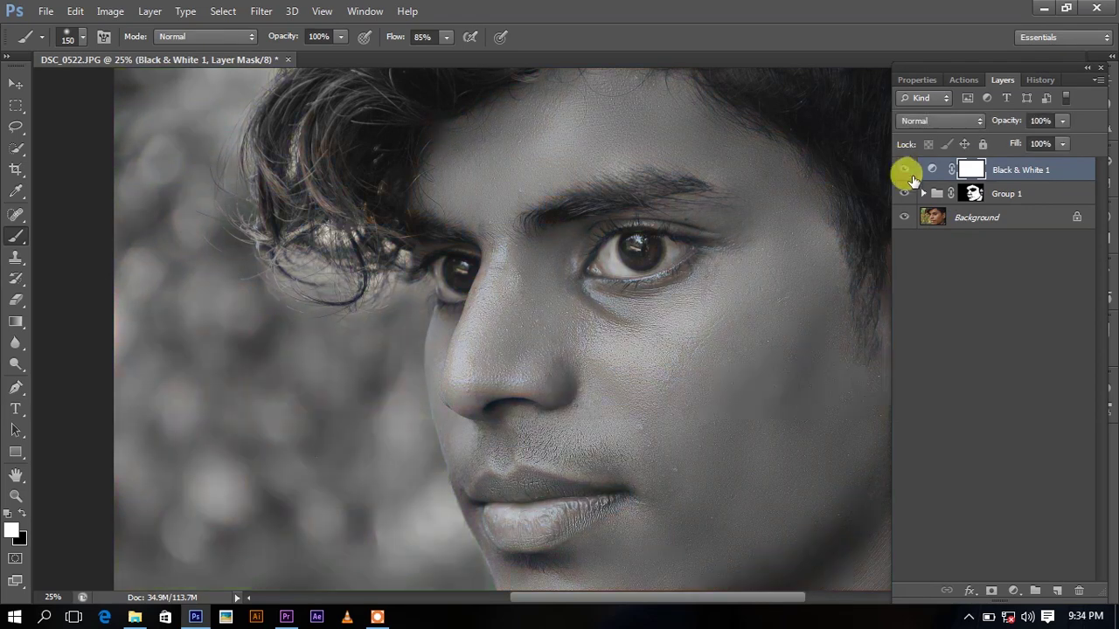
left_click(1011, 587)
left_click(1020, 291)
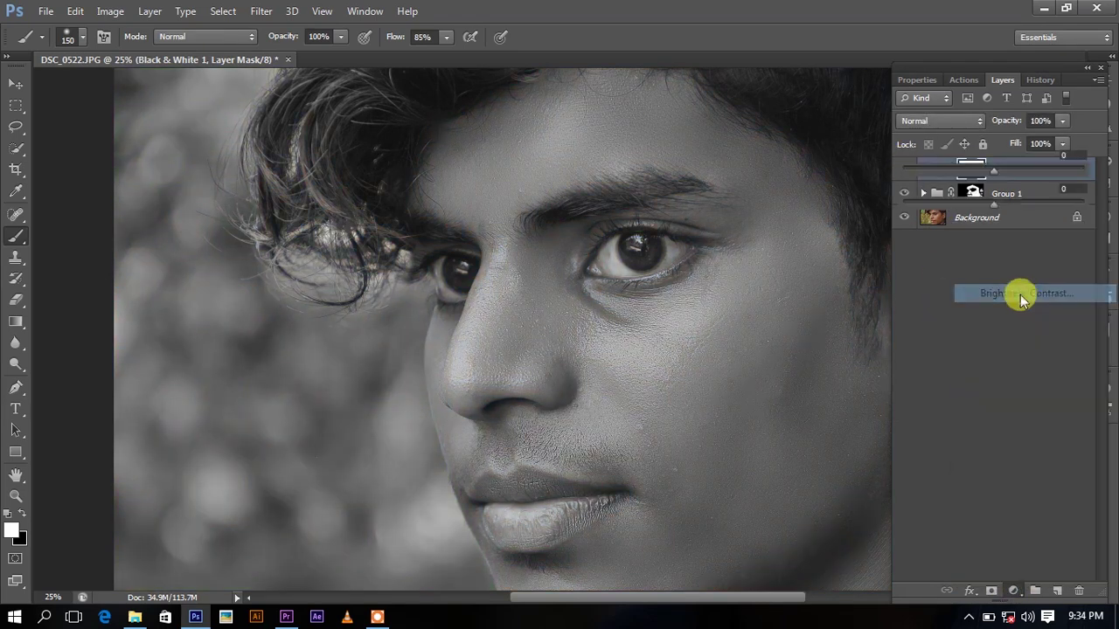
left_click_drag(955, 170, 953, 172)
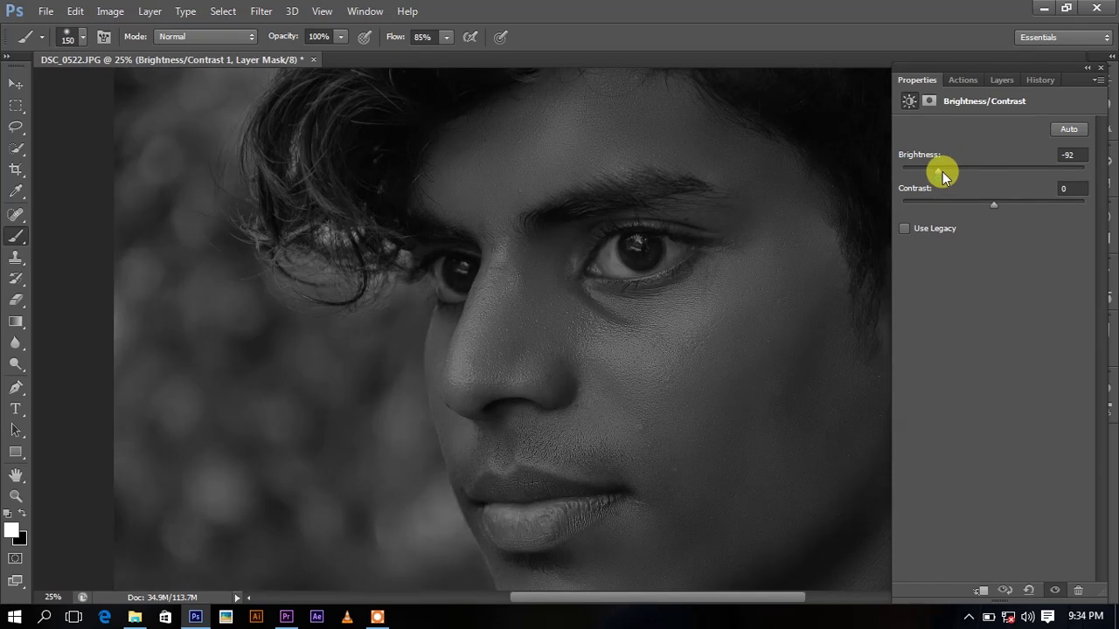
left_click(1001, 79)
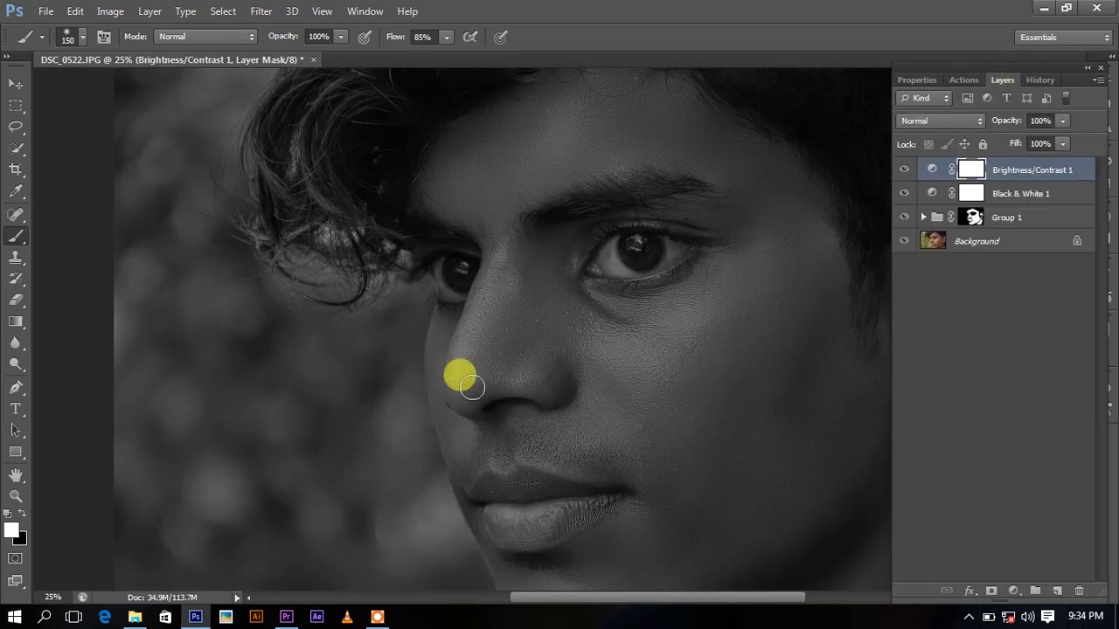
- Paint the mask black over the under-eye cheek and along the nose
left_click(21, 514)
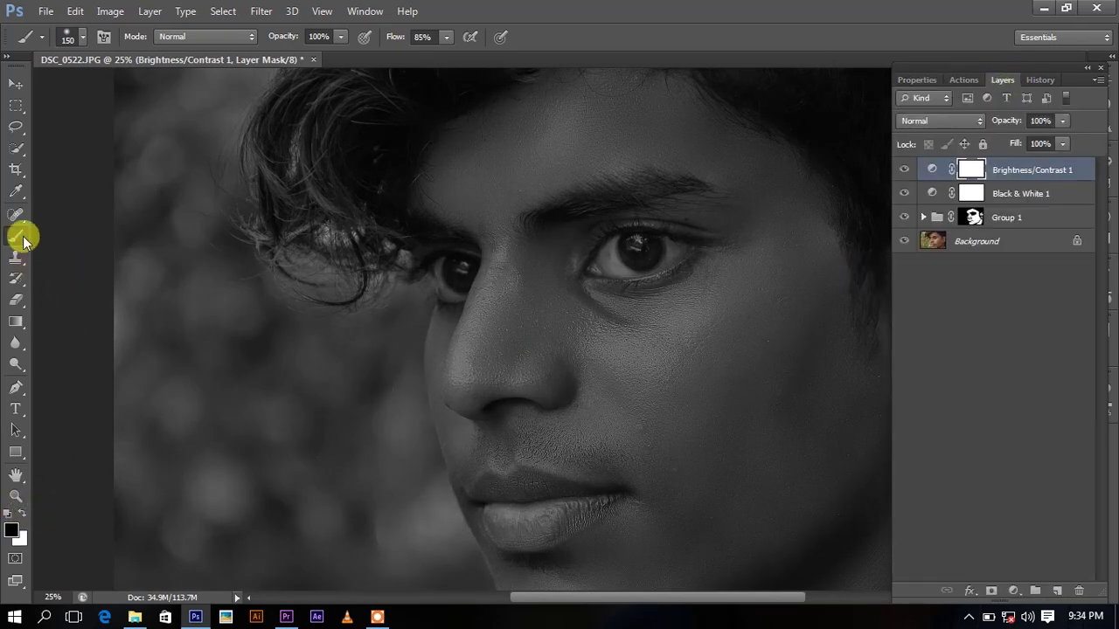
key("bracketright")
key("bracketright")
key("bracketright")
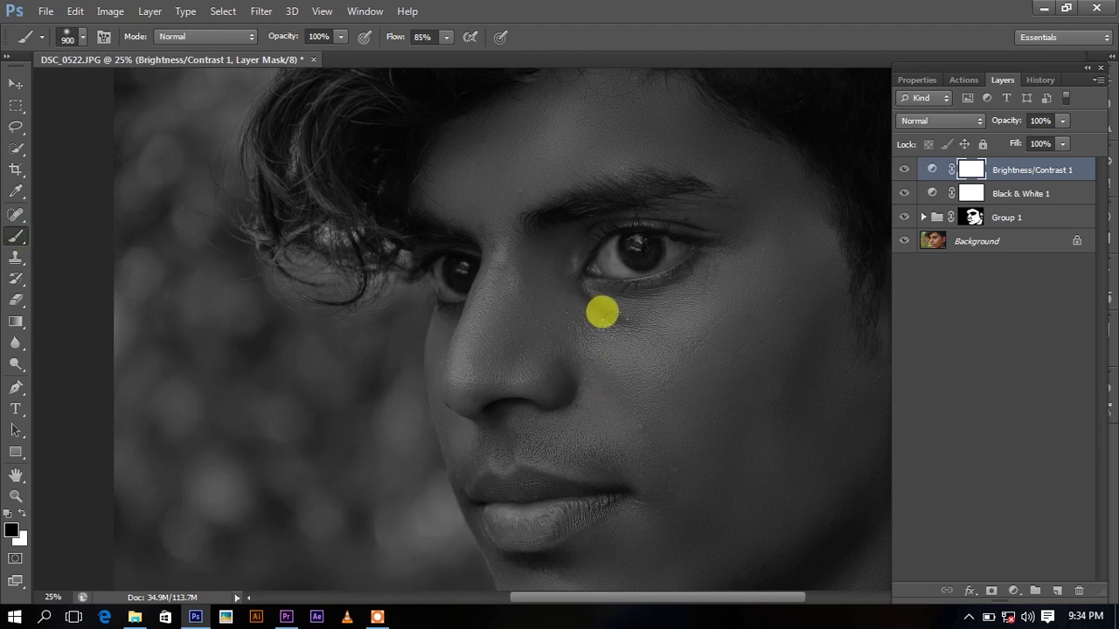
left_click_drag(571, 298, 576, 294)
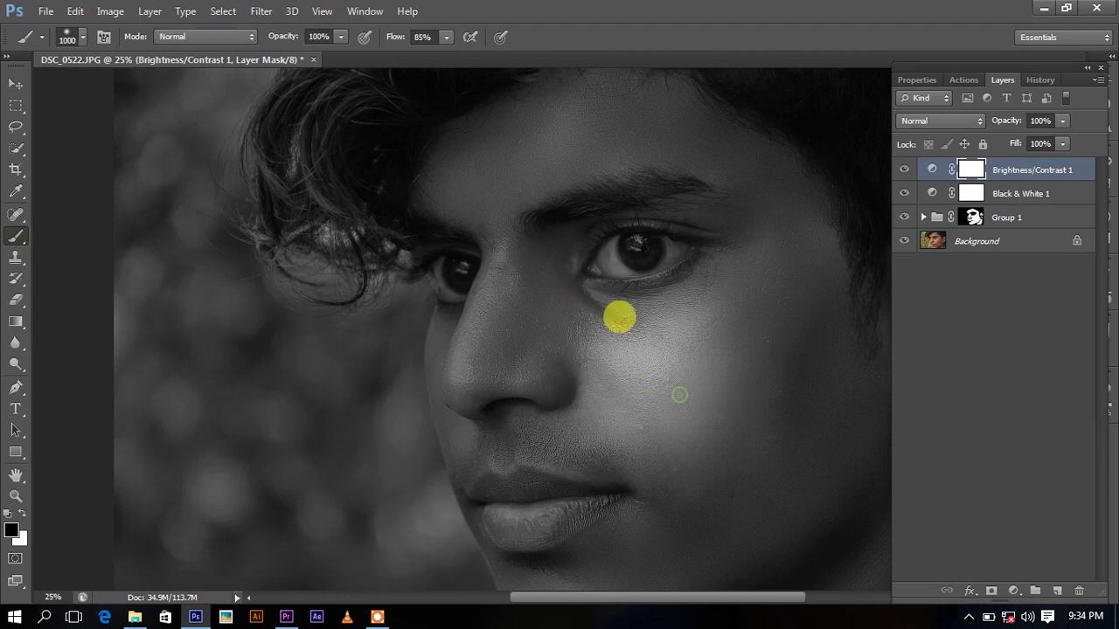
key("bracketleft")
key("bracketleft")
key("bracketleft")
mouse_move(446, 357)
left_mouse_down()
mouse_move(456, 335)
mouse_move(527, 355)
mouse_move(516, 355)
mouse_move(601, 427)
mouse_move(584, 300)
mouse_move(459, 397)
left_mouse_up()
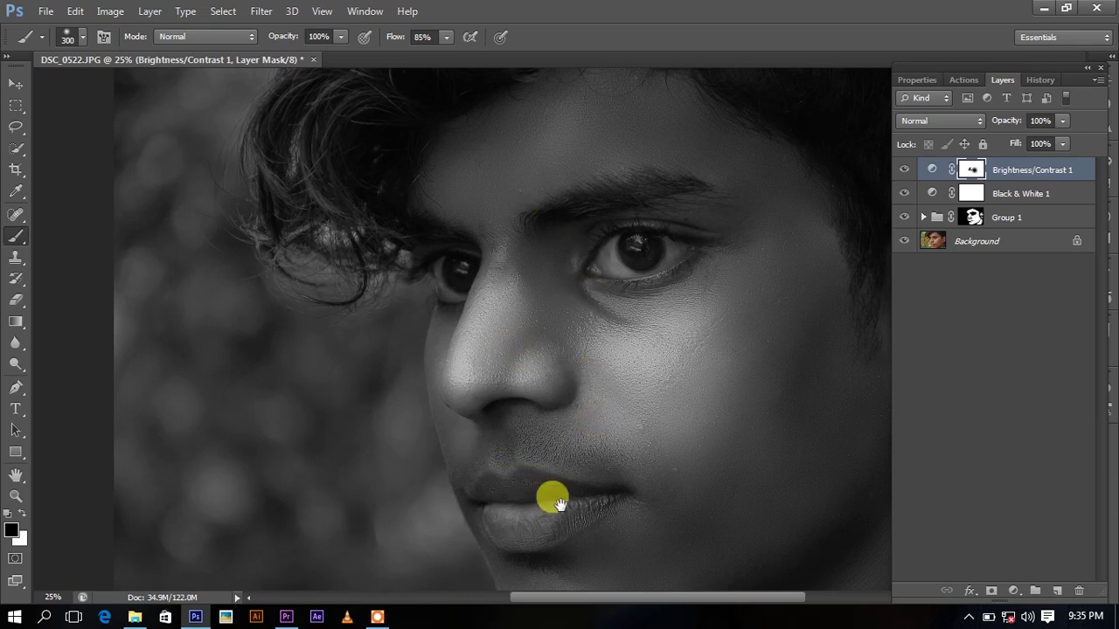
left_click_drag(548, 499, 506, 368)
- At 55% brush flow, mask the upper lip, cheek and lips to keep them bright
left_click_drag(452, 44, 428, 57)
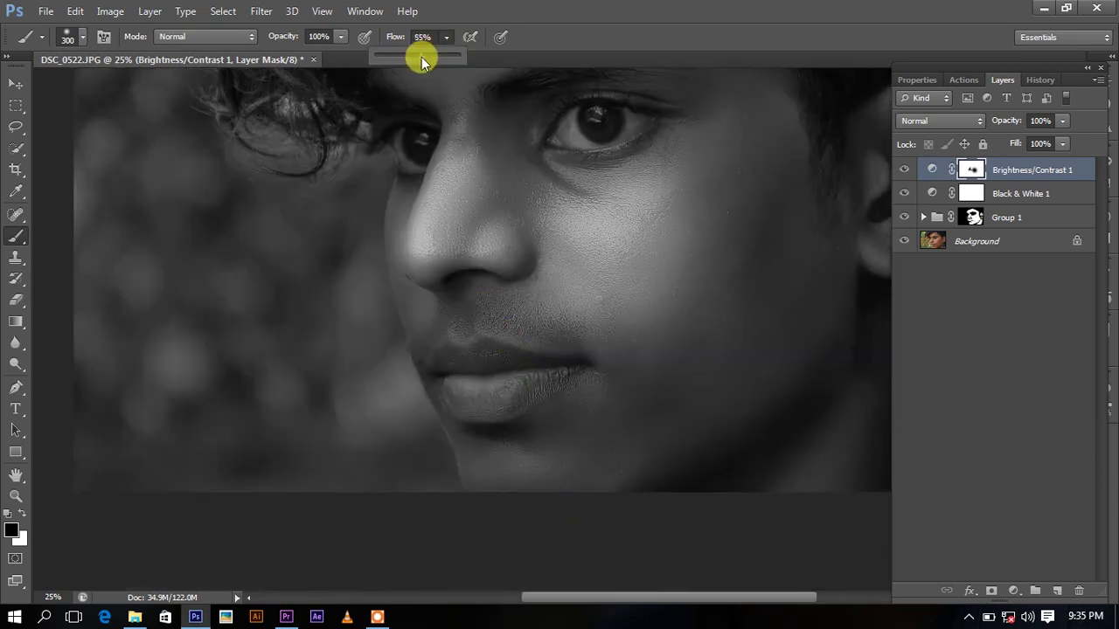
mouse_move(507, 307)
left_mouse_down()
mouse_move(637, 354)
mouse_move(655, 395)
mouse_move(655, 358)
mouse_move(725, 303)
mouse_move(669, 315)
mouse_move(452, 425)
mouse_move(488, 461)
mouse_move(481, 389)
mouse_move(433, 349)
mouse_move(447, 382)
mouse_move(521, 389)
mouse_move(471, 369)
mouse_move(477, 362)
mouse_move(614, 380)
mouse_move(482, 357)
left_mouse_up()
key("]")
key("bracketleft")
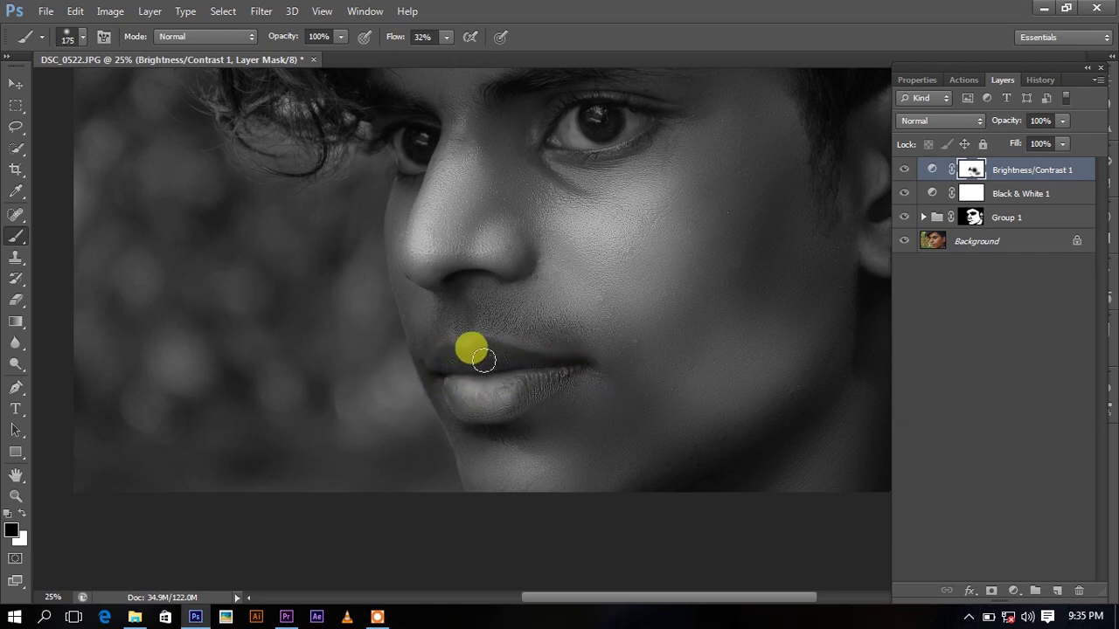
mouse_move(466, 287)
left_mouse_down()
mouse_move(442, 352)
mouse_move(564, 315)
left_mouse_up()
- At 52% flow, mask the area around the eye, the forehead and right cheek
scroll(570, 291, "up", 2)
scroll(570, 291, "up", 1)
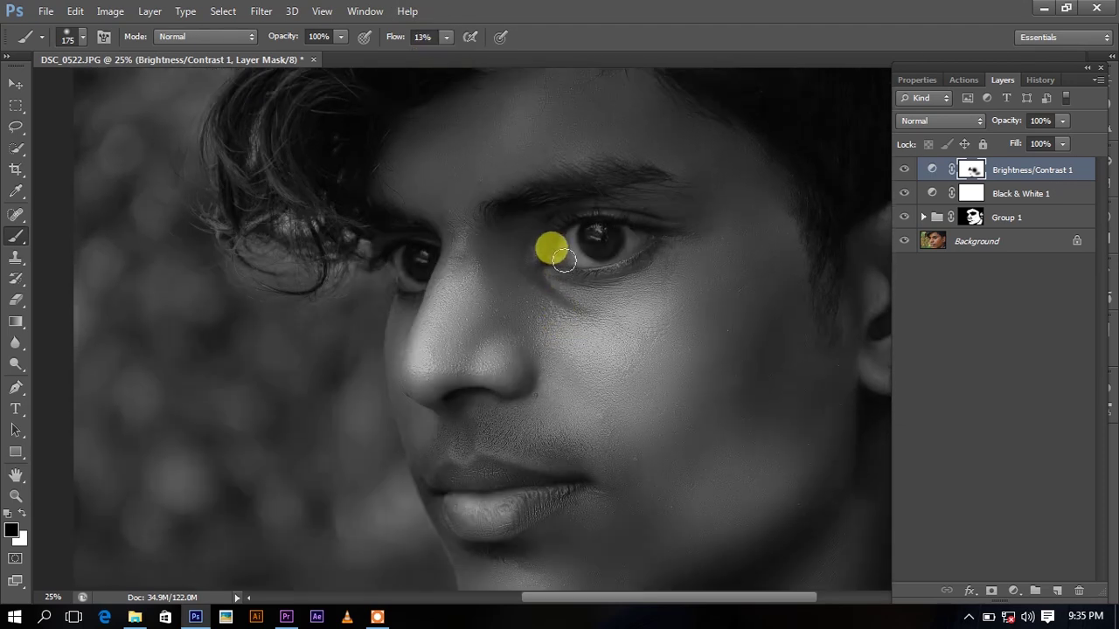
mouse_move(567, 247)
left_mouse_down()
mouse_move(614, 240)
mouse_move(398, 260)
left_mouse_up()
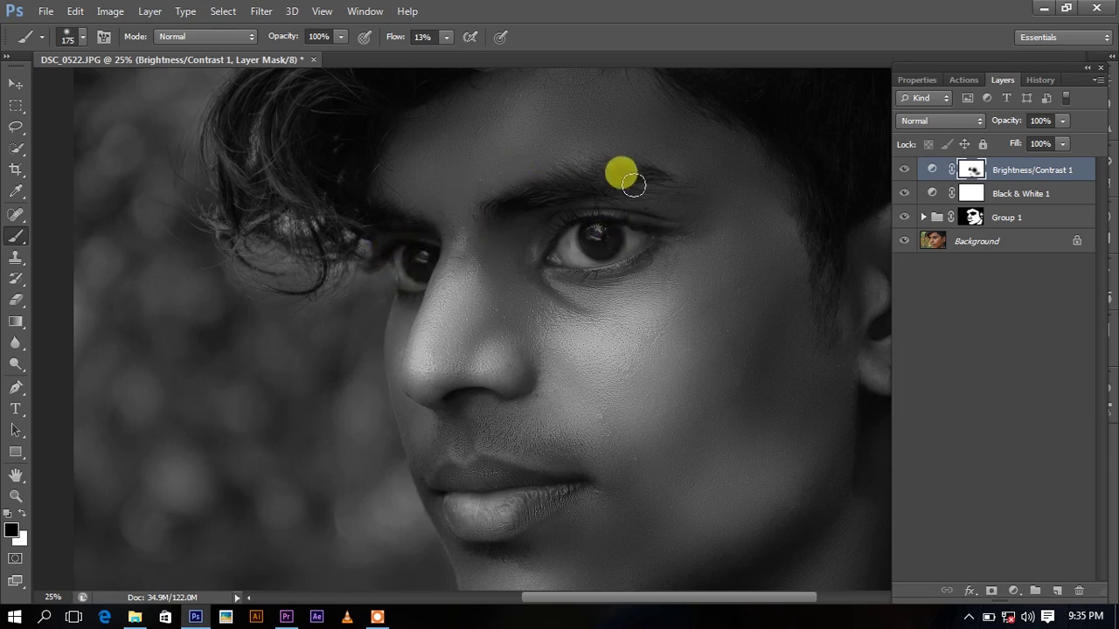
scroll(519, 155, "up", 2)
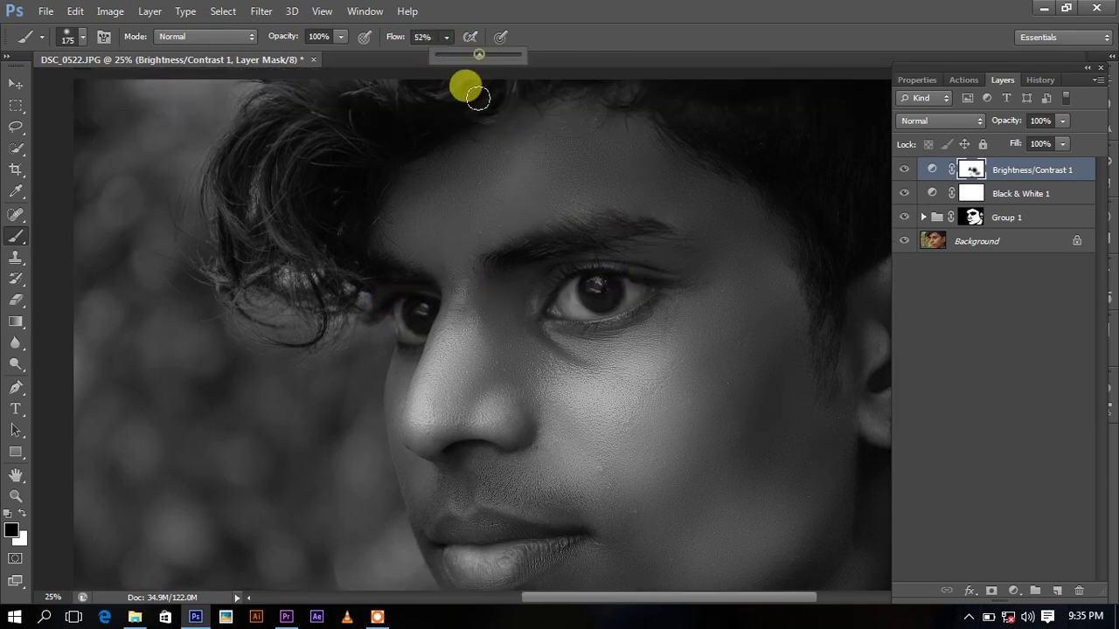
left_click_drag(469, 61, 467, 192)
mouse_move(414, 163)
left_mouse_down()
mouse_move(464, 140)
mouse_move(565, 130)
left_mouse_up()
mouse_move(715, 313)
left_mouse_down()
mouse_move(737, 275)
mouse_move(682, 342)
mouse_move(685, 323)
mouse_move(535, 439)
mouse_move(666, 306)
mouse_move(691, 230)
left_mouse_up()
scroll(688, 243, "down", 1)
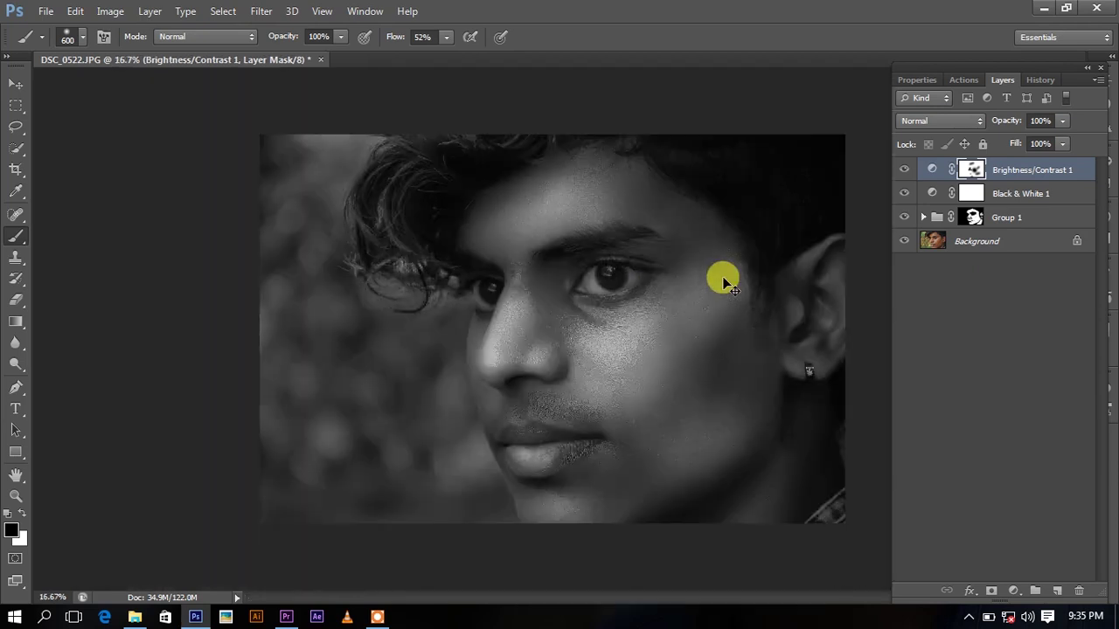
- Lower the Brightness/Contrast layer's opacity to 56%
left_click(1061, 121)
mouse_move(1049, 142)
left_mouse_down()
mouse_move(1008, 148)
mouse_move(1025, 148)
left_mouse_up()
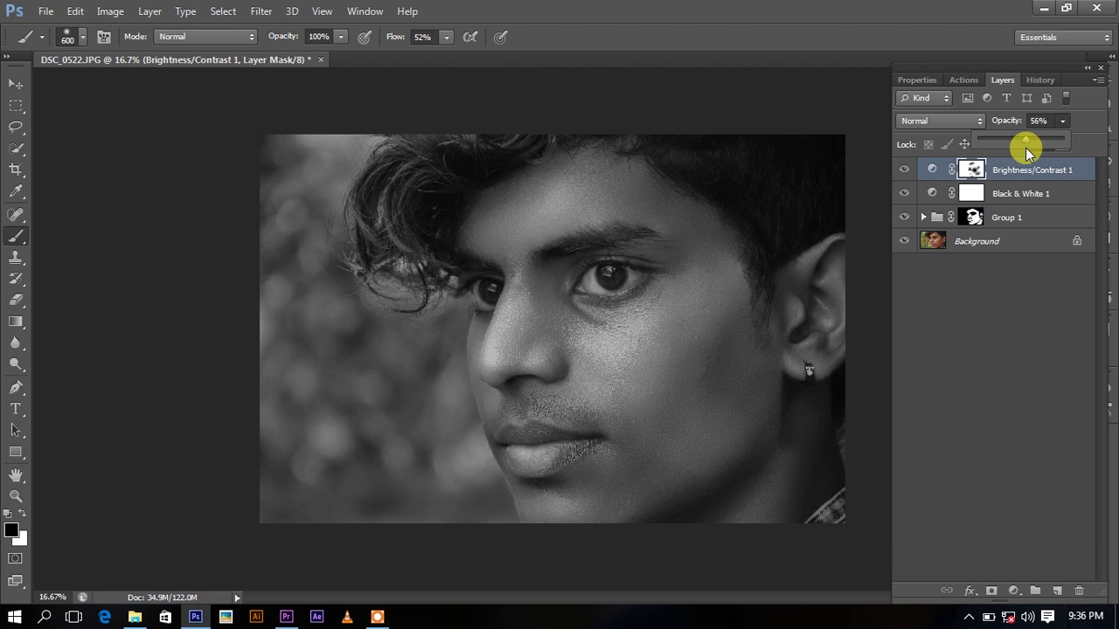
left_click(996, 591)
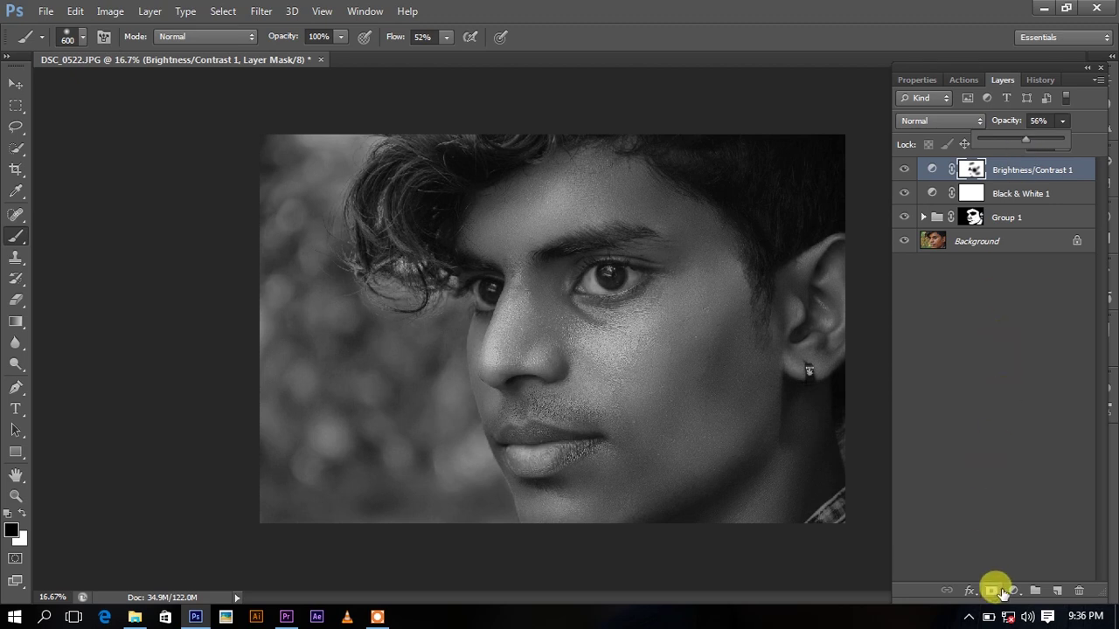
left_click(1008, 591)
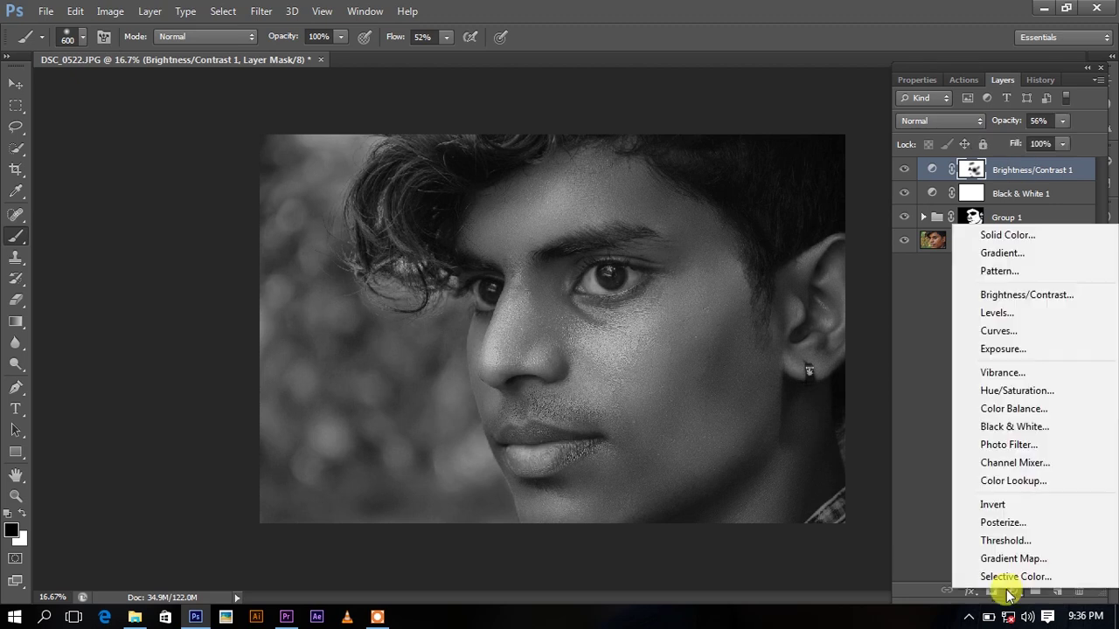
left_click(940, 535)
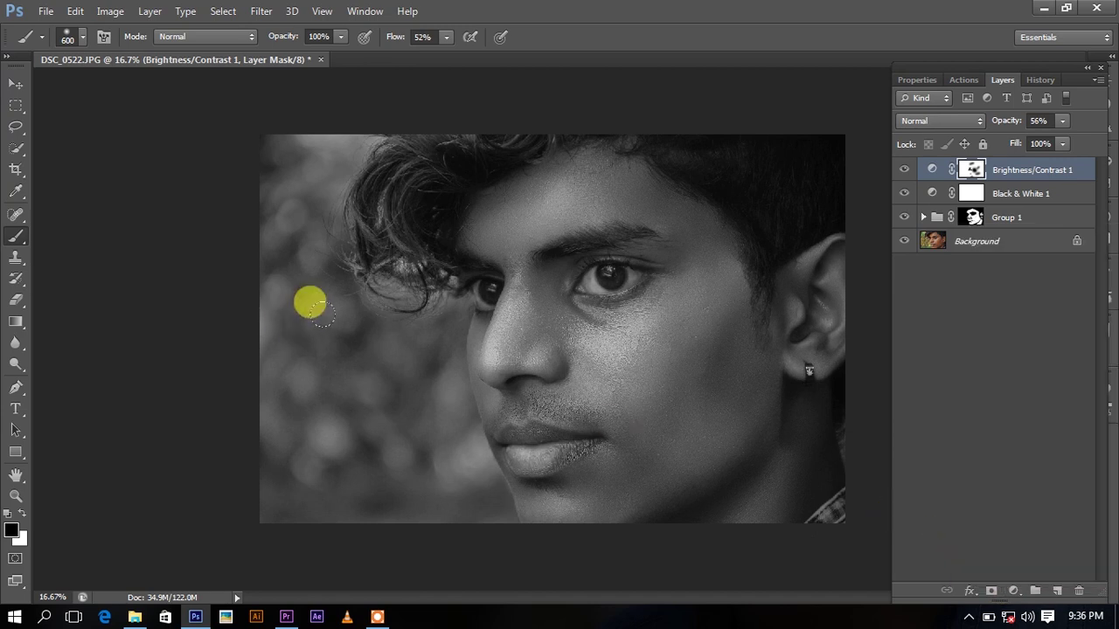
left_click(19, 83)
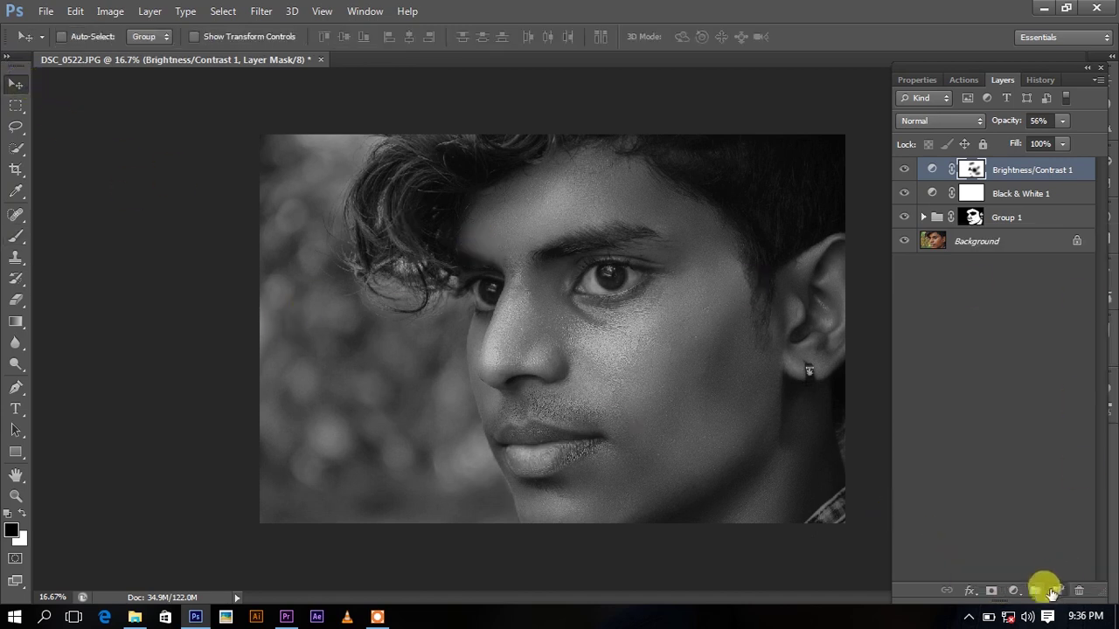
- Add empty Layer 1 and draw a closed pen path along the right eye's lower lid
left_click(1055, 591)
left_click(16, 387)
key("ctrl+plus")
key("ctrl+plus")
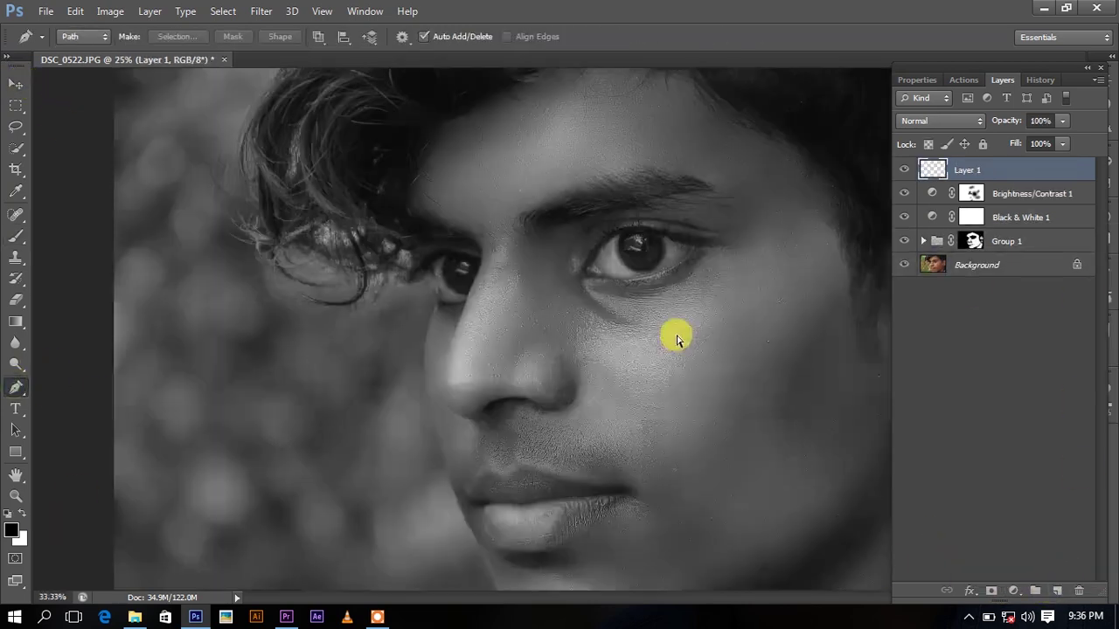
key("ctrl+plus")
left_click_drag(684, 243, 554, 321)
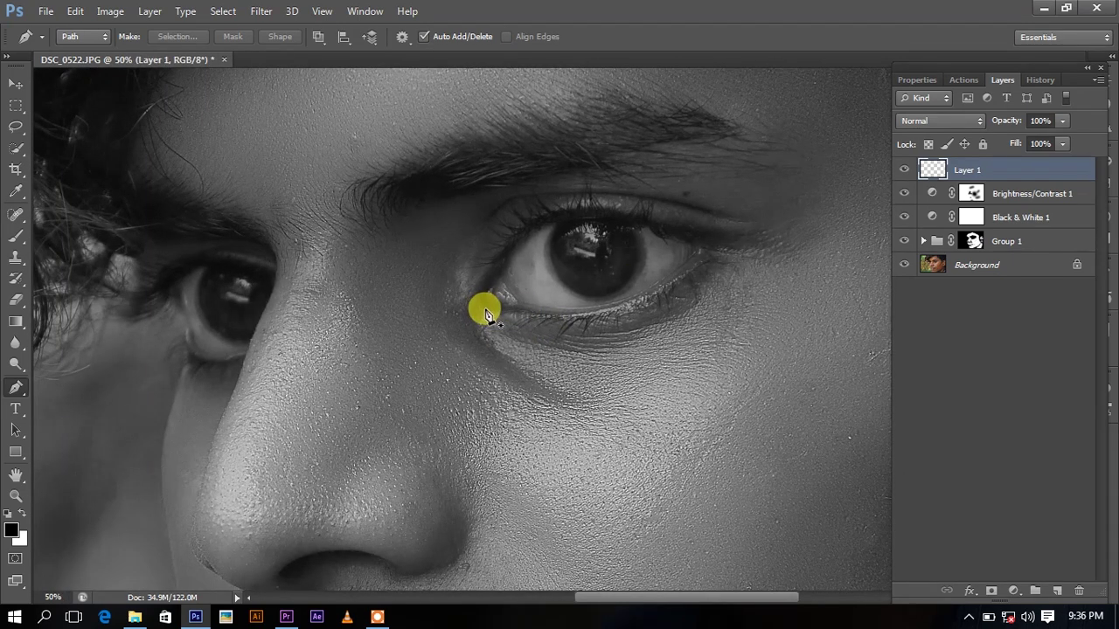
left_click(484, 308)
left_click_drag(712, 259, 831, 155)
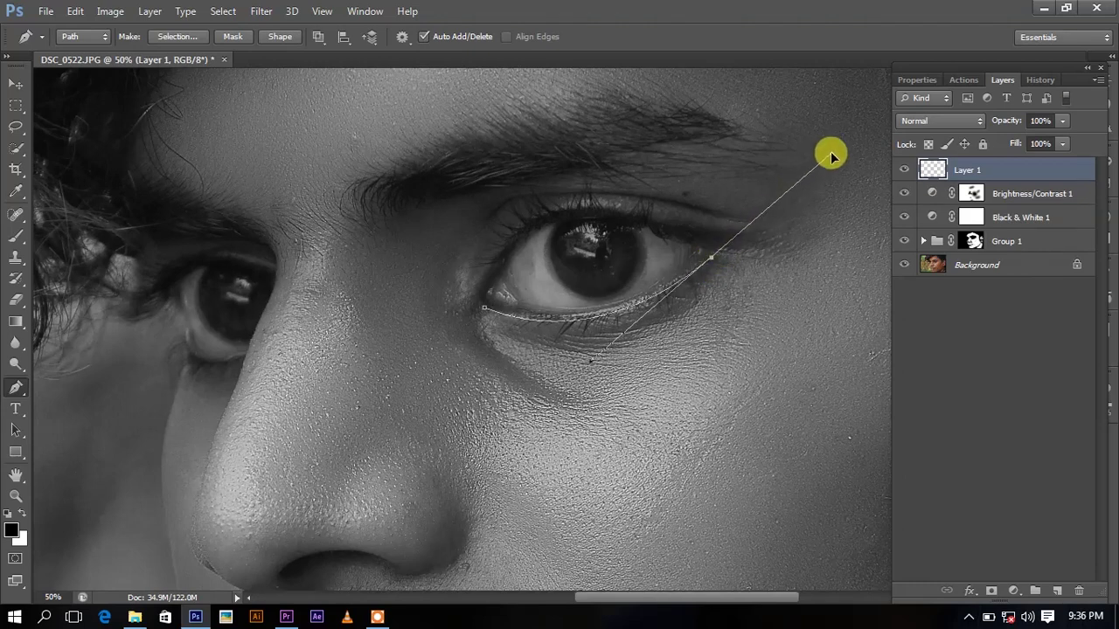
left_click(713, 258, "alt")
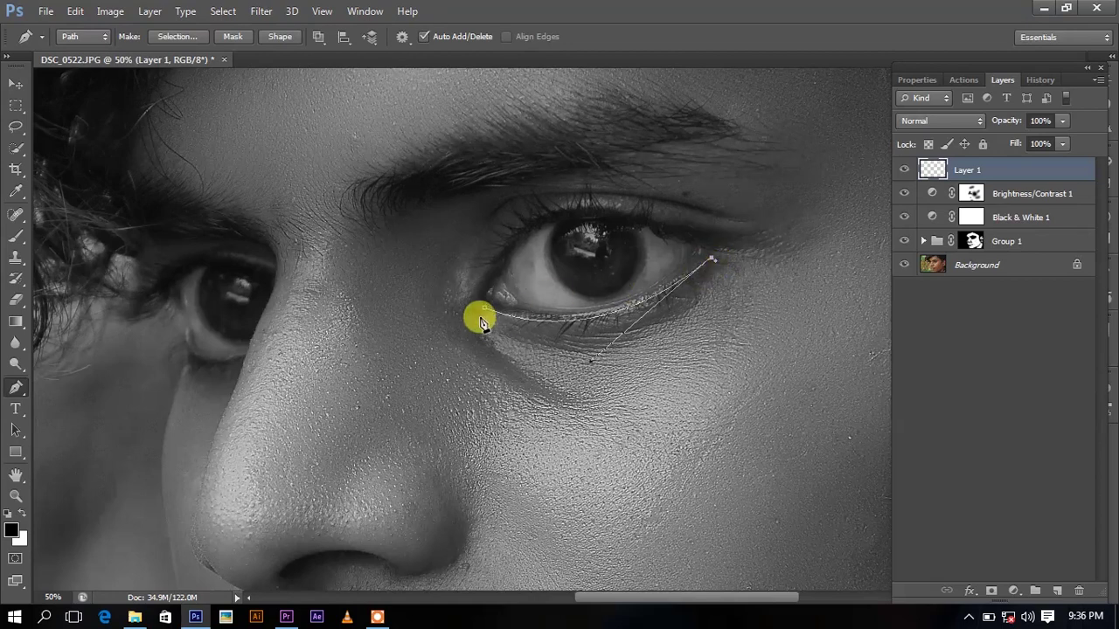
left_click_drag(485, 317, 342, 264)
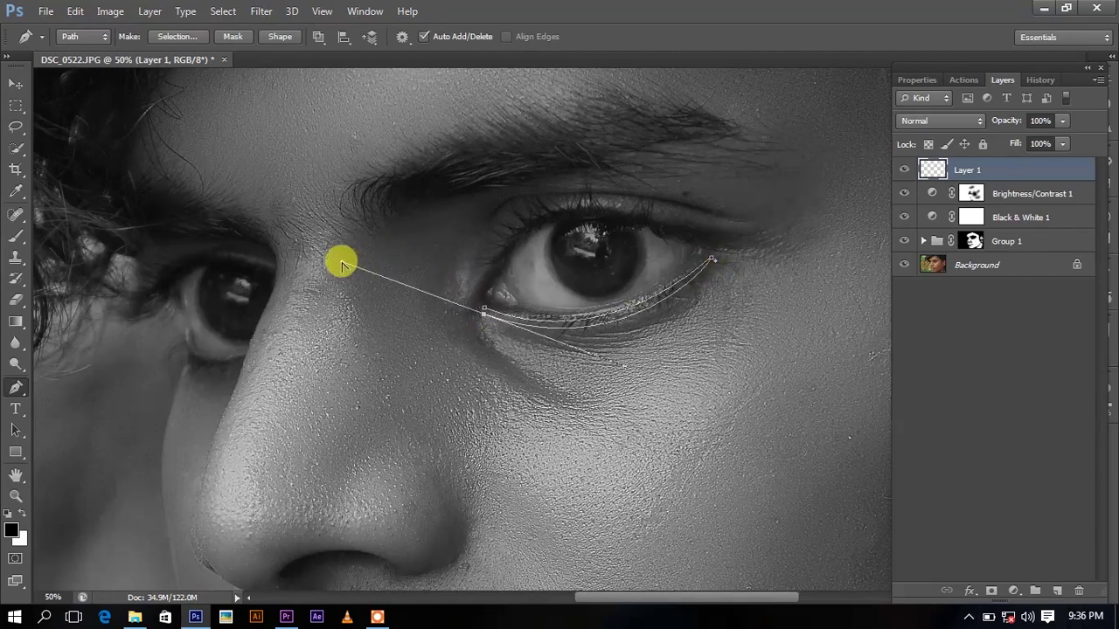
left_click(485, 313, "alt")
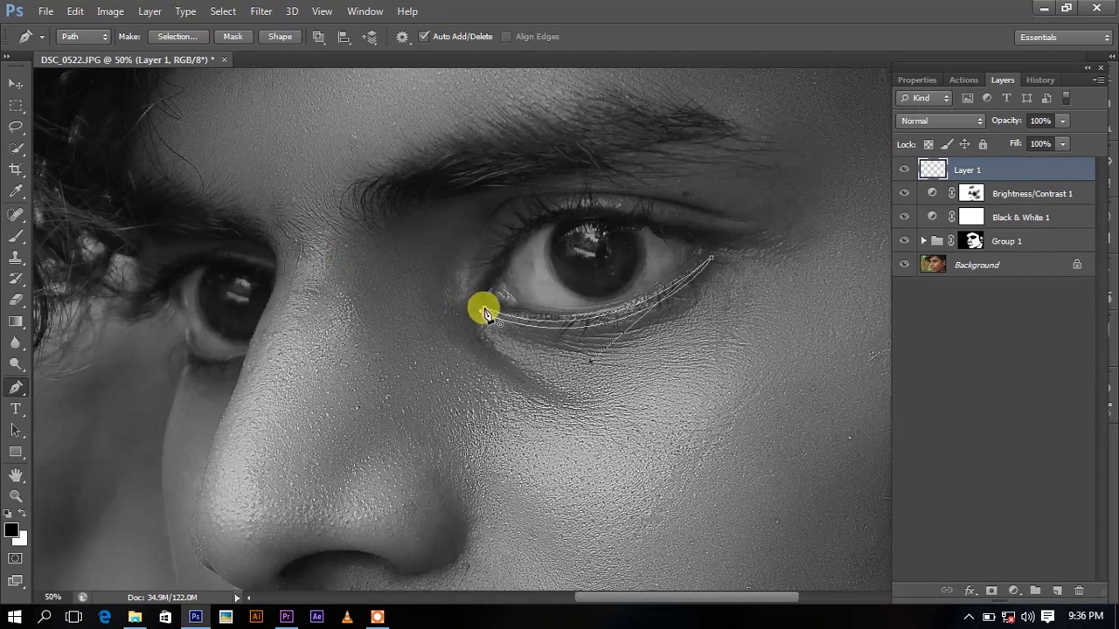
key("Return")
- Draw a closed eyeliner pen path along the left eye's lower lid
left_click(186, 333)
left_click_drag(298, 331, 297, 335)
left_click_drag(186, 335, 167, 292)
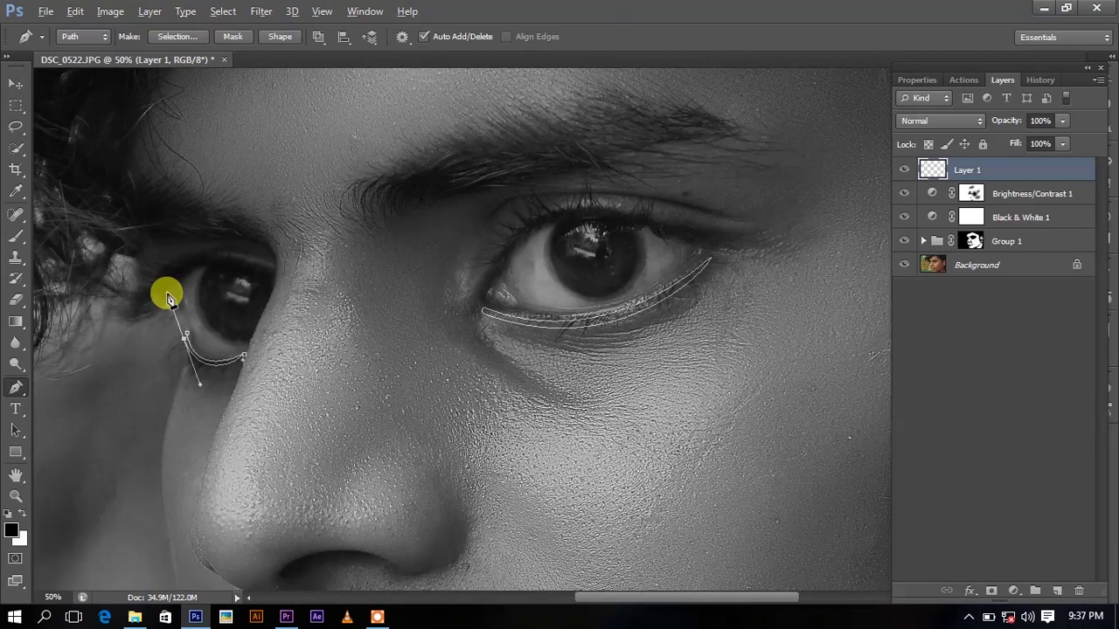
left_click_drag(170, 298, 183, 333)
key("Escape")
- Turn the eyeliner paths into a selection refined with Smooth 13 and Feather about 3.3 px
right_click(586, 331)
left_click(662, 308)
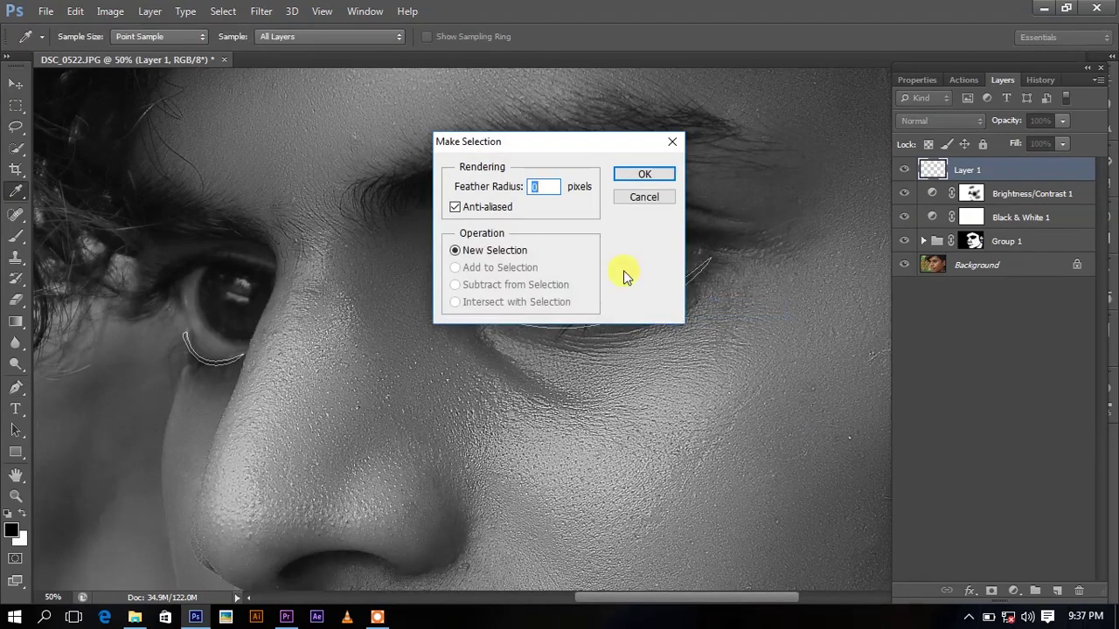
left_click(644, 177)
left_click(14, 149)
left_click(15, 126)
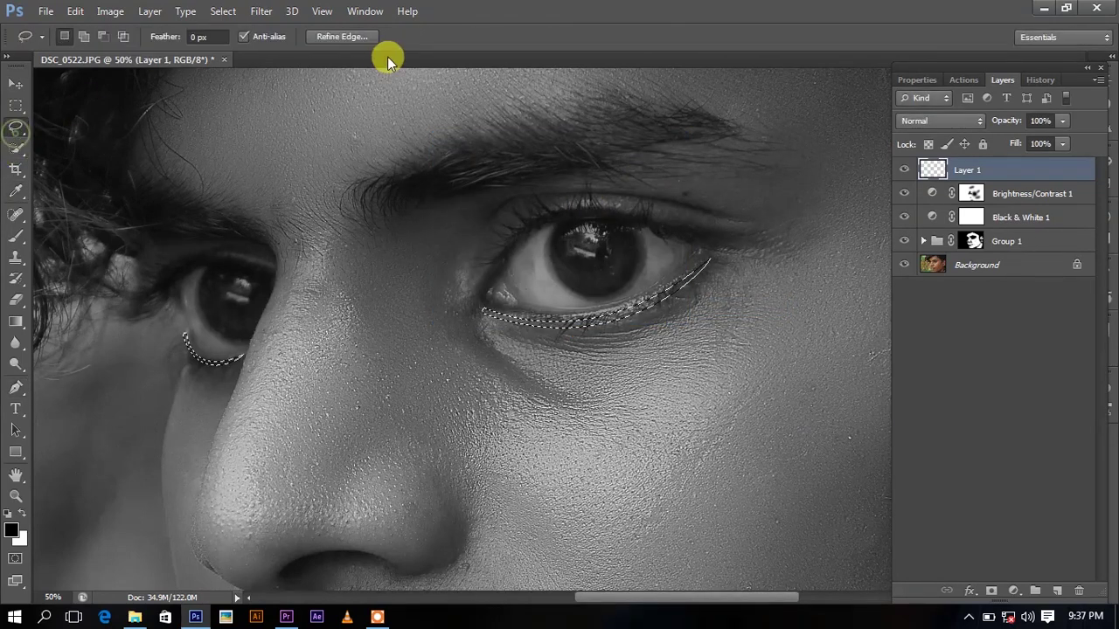
left_click(356, 37)
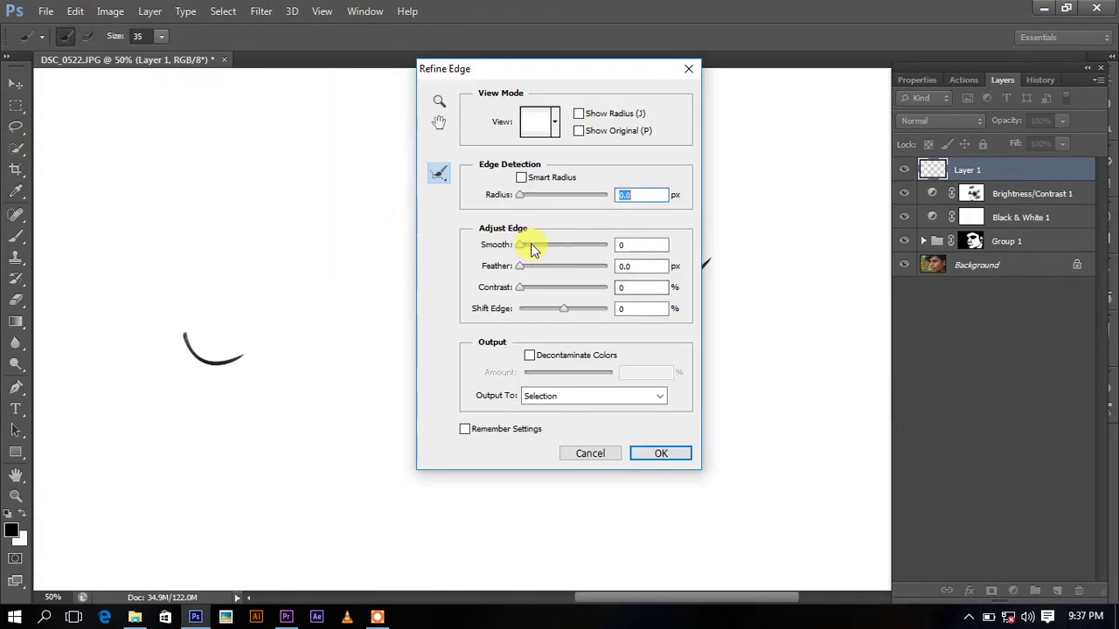
left_click_drag(527, 268, 532, 267)
left_click_drag(595, 70, 432, 91)
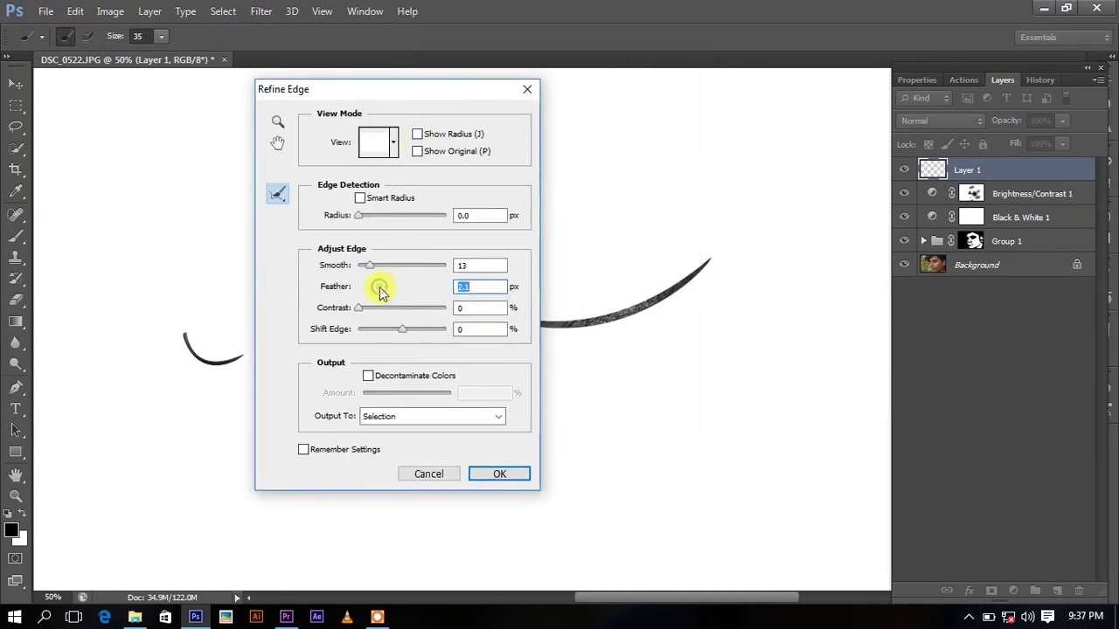
left_click_drag(376, 291, 382, 293)
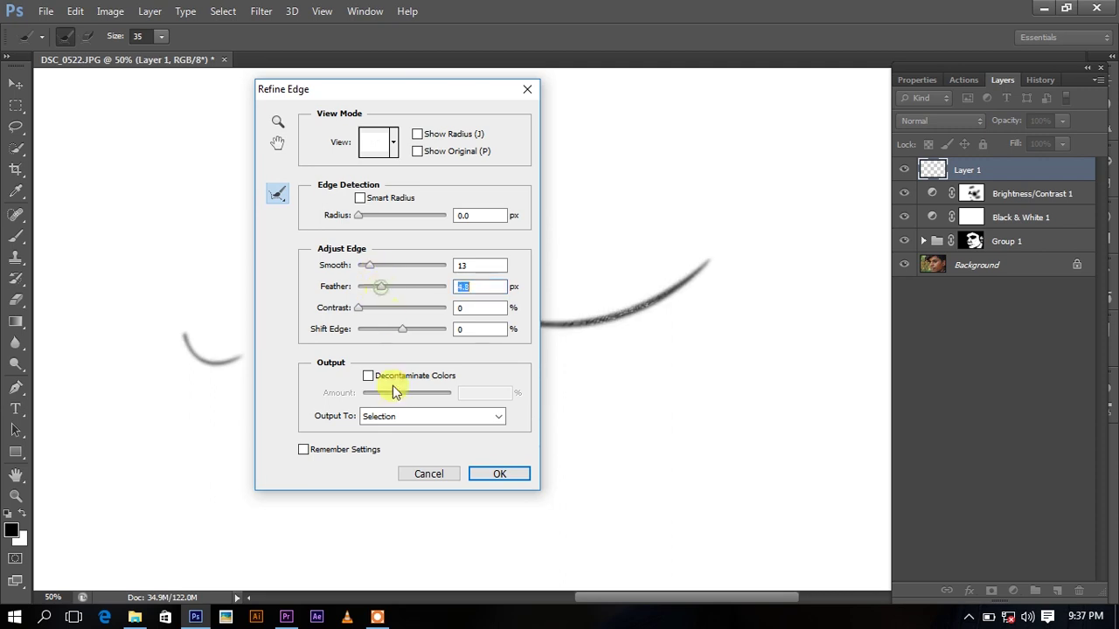
left_click(479, 472)
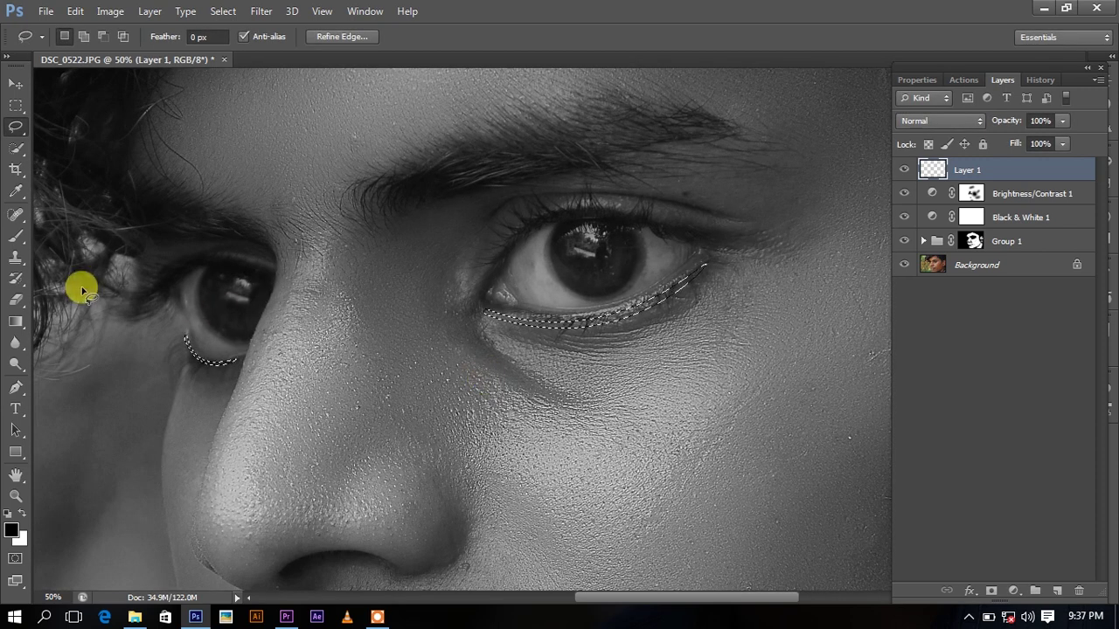
- Brush black into the eyeliner selections, then deselect
left_click(16, 236)
left_click(11, 530)
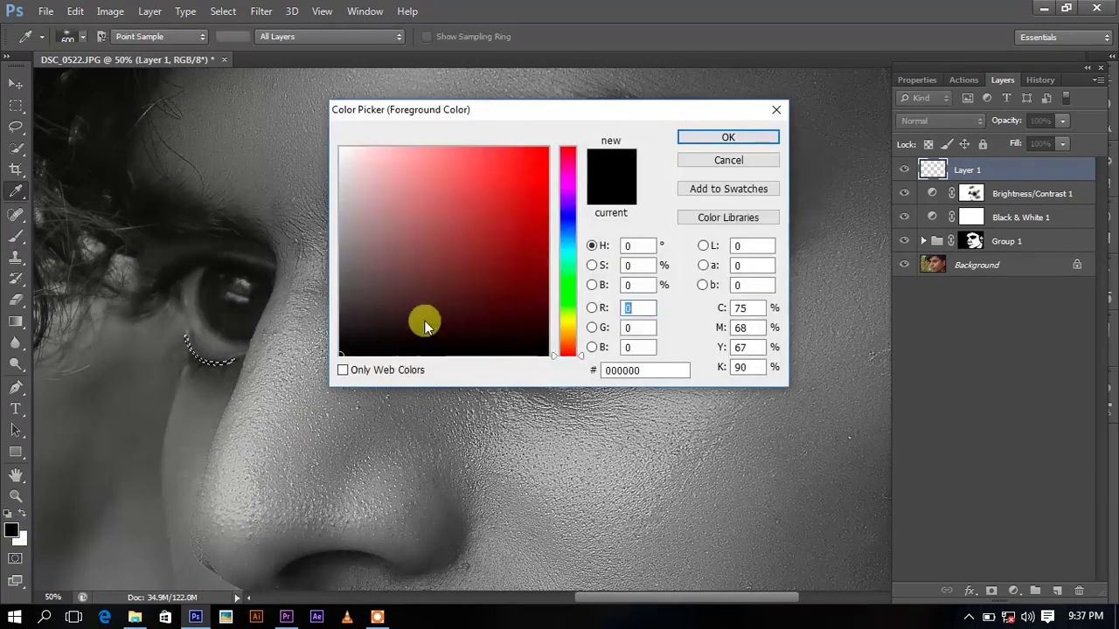
left_click(720, 137)
mouse_move(159, 264)
left_mouse_down()
mouse_move(382, 267)
mouse_move(450, 240)
mouse_move(355, 237)
left_mouse_up()
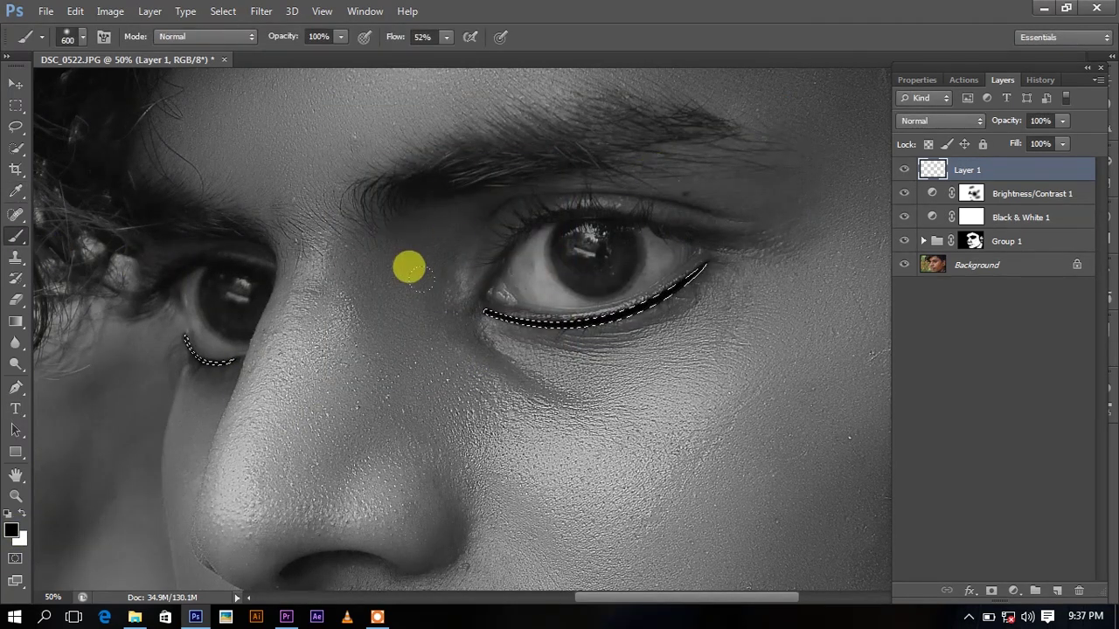
key("m")
right_click(515, 253)
left_click(535, 267)
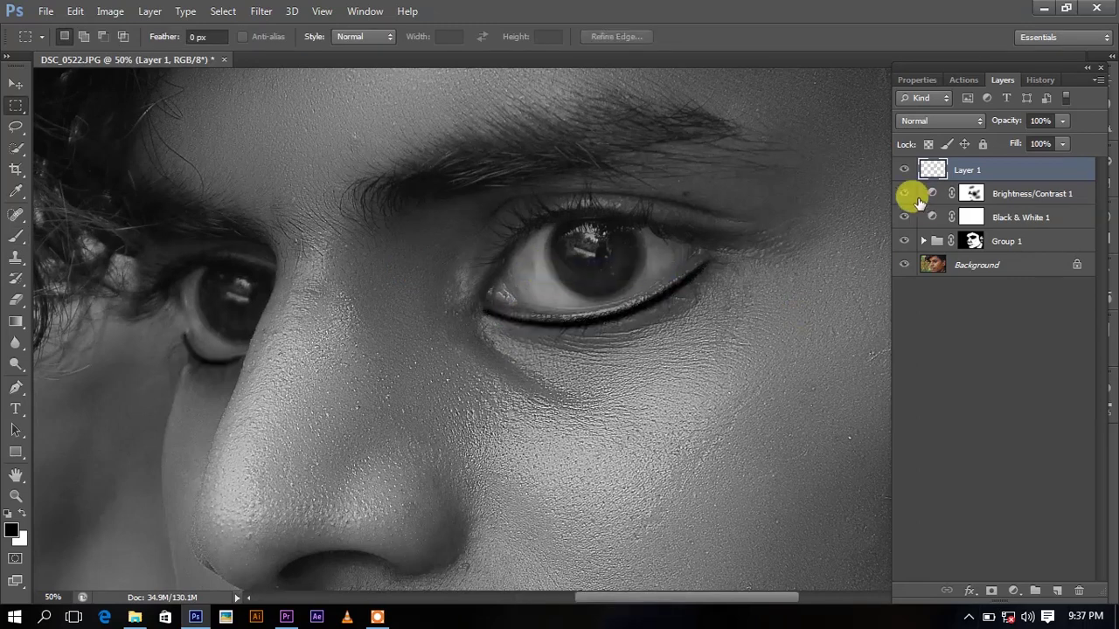
- Set Layer 1's blend mode to Soft Light
left_click(950, 122)
left_click(929, 344)
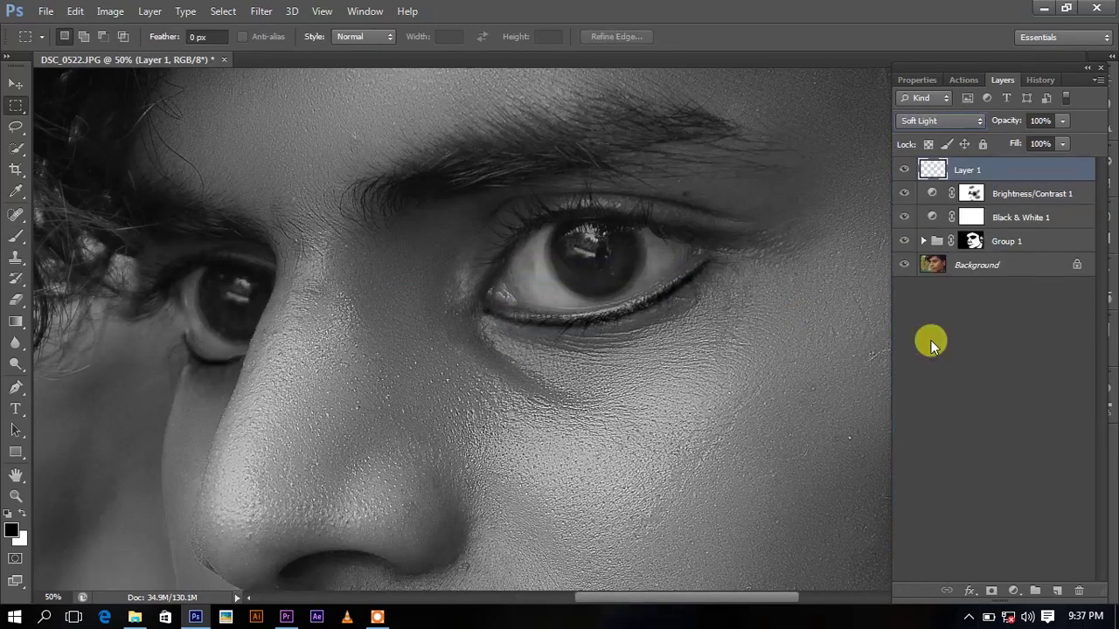
key("ctrl+minus")
key("ctrl+minus")
key("ctrl+minus")
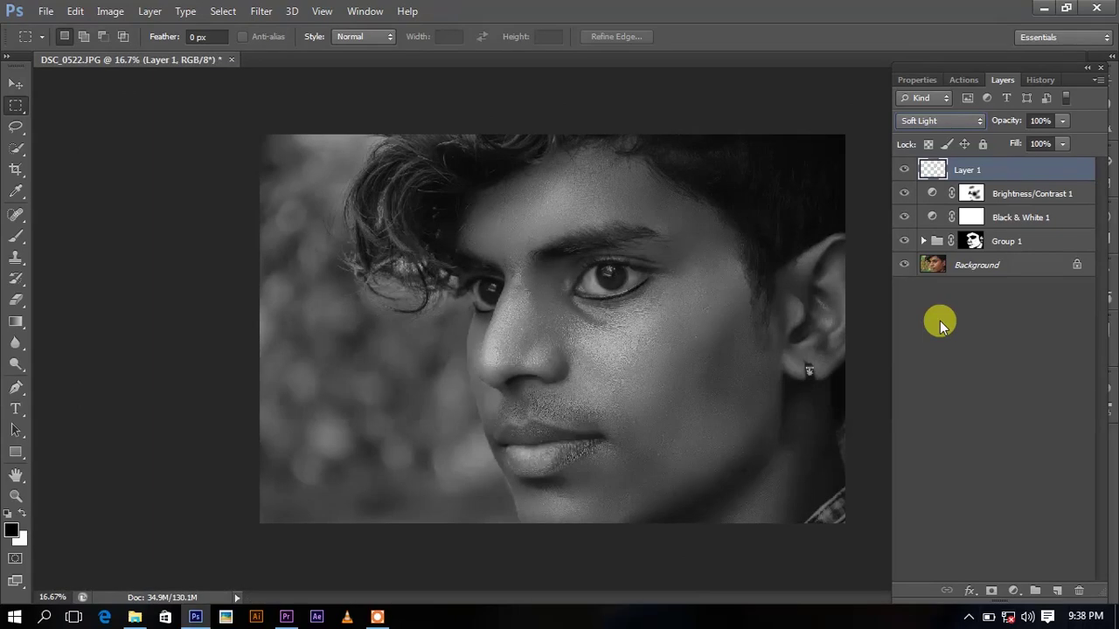
key("ctrl+plus")
key("ctrl+plus")
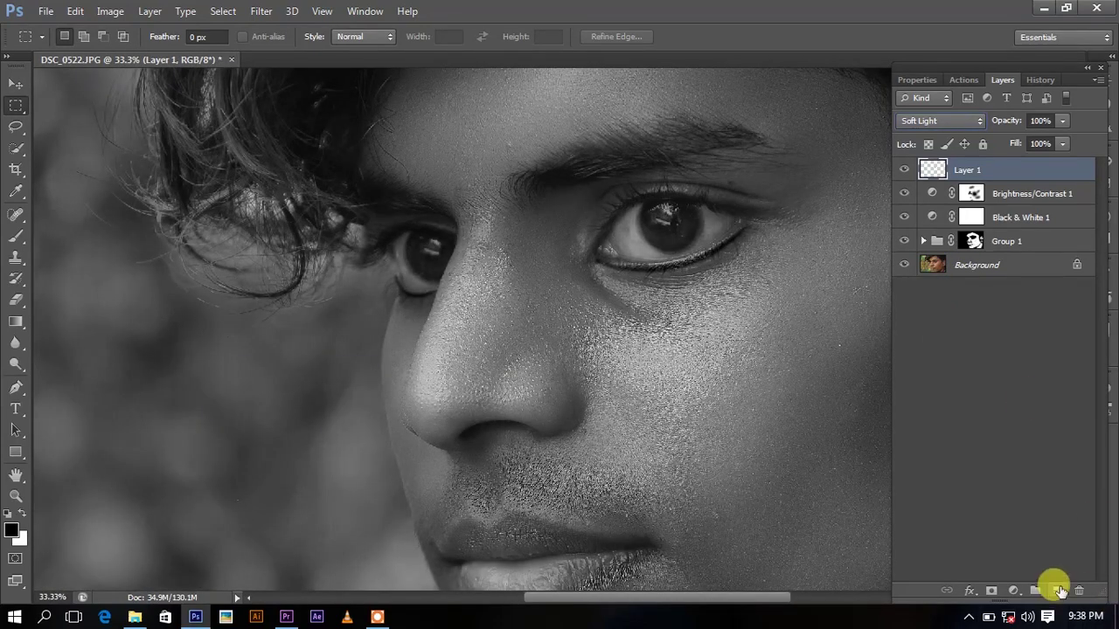
- Add a new layer and make an elliptical selection around the right eye's iris
left_click(1057, 591)
right_click(15, 105)
left_click(96, 117)
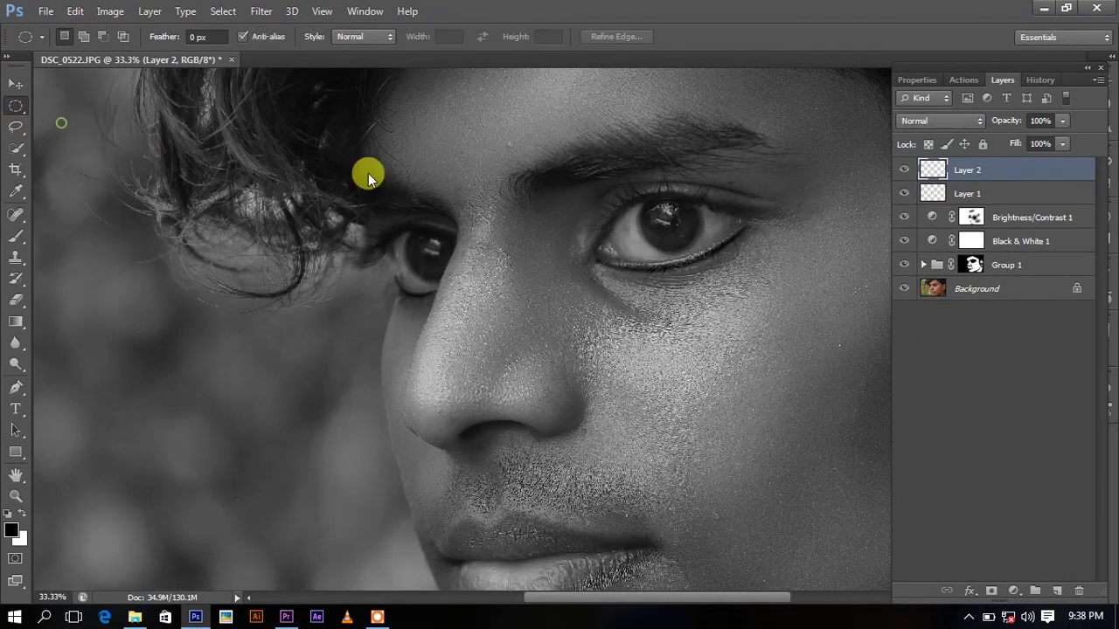
scroll(664, 236, "up", 1)
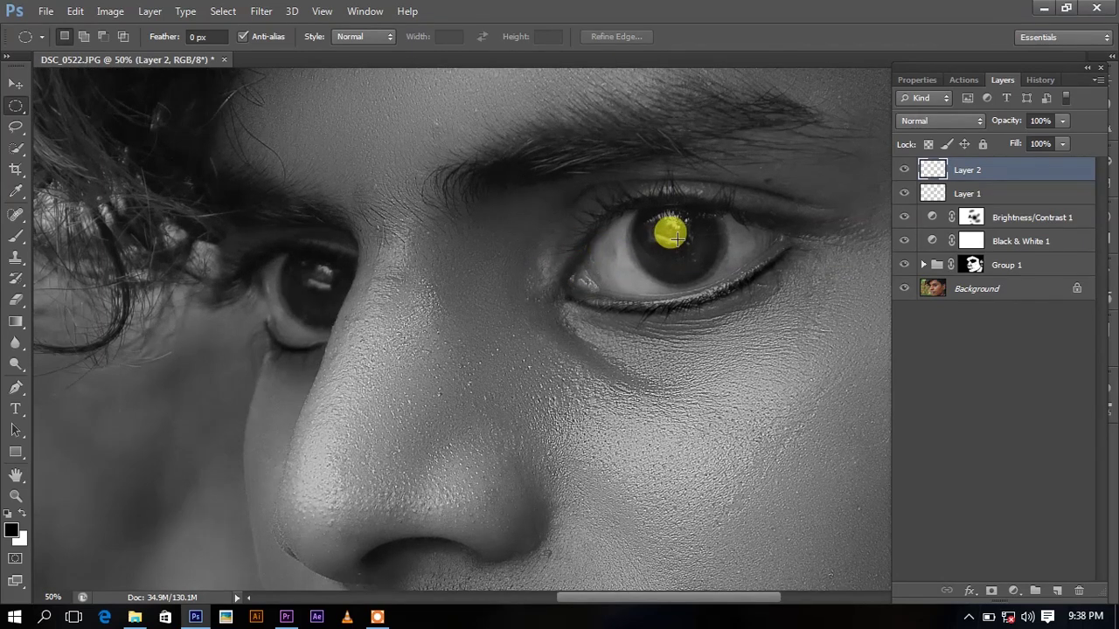
left_click_drag(677, 237, 712, 300)
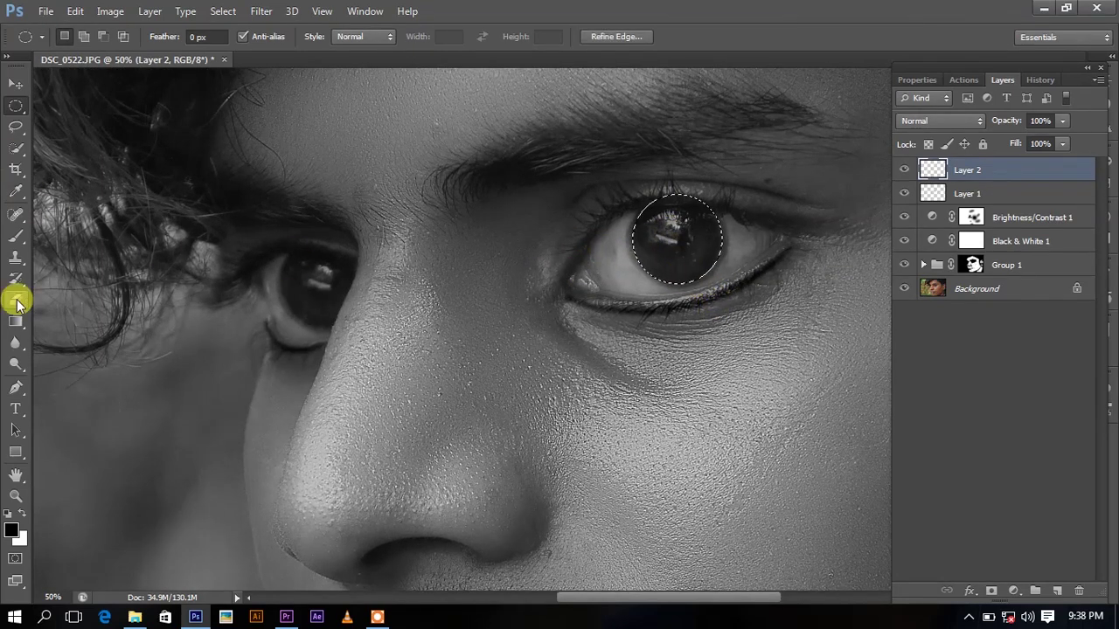
- Build a dark-blue Foreground-to-Transparent gradient, with both stops set to dark blue
left_click(19, 324)
left_click(91, 38)
left_click(431, 131)
double_click(401, 350)
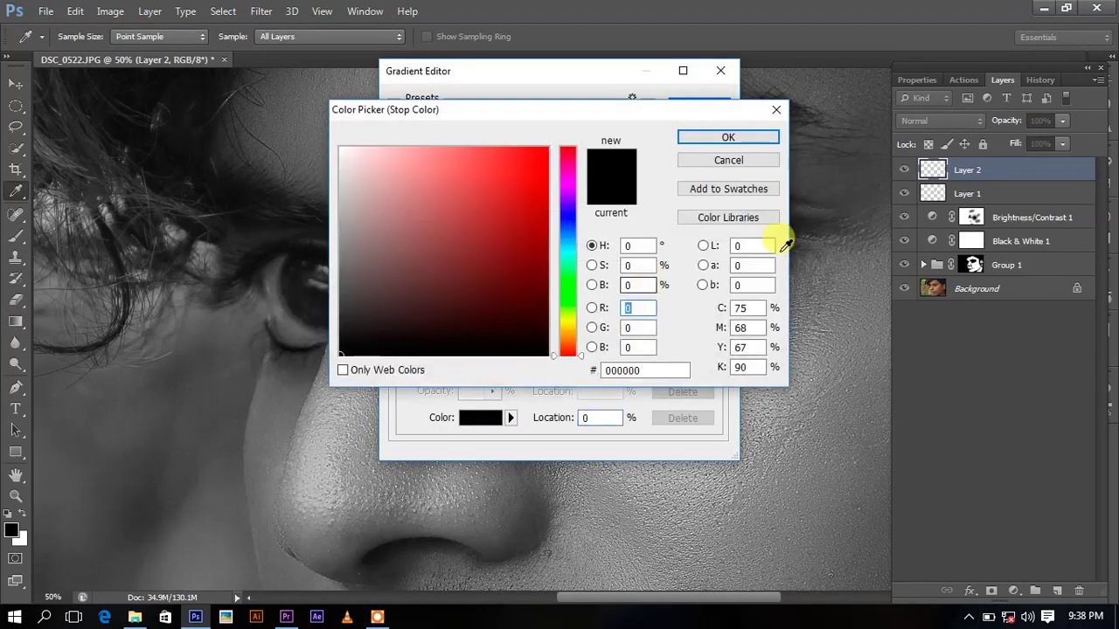
left_click(568, 236)
left_click(545, 219)
left_click(712, 137)
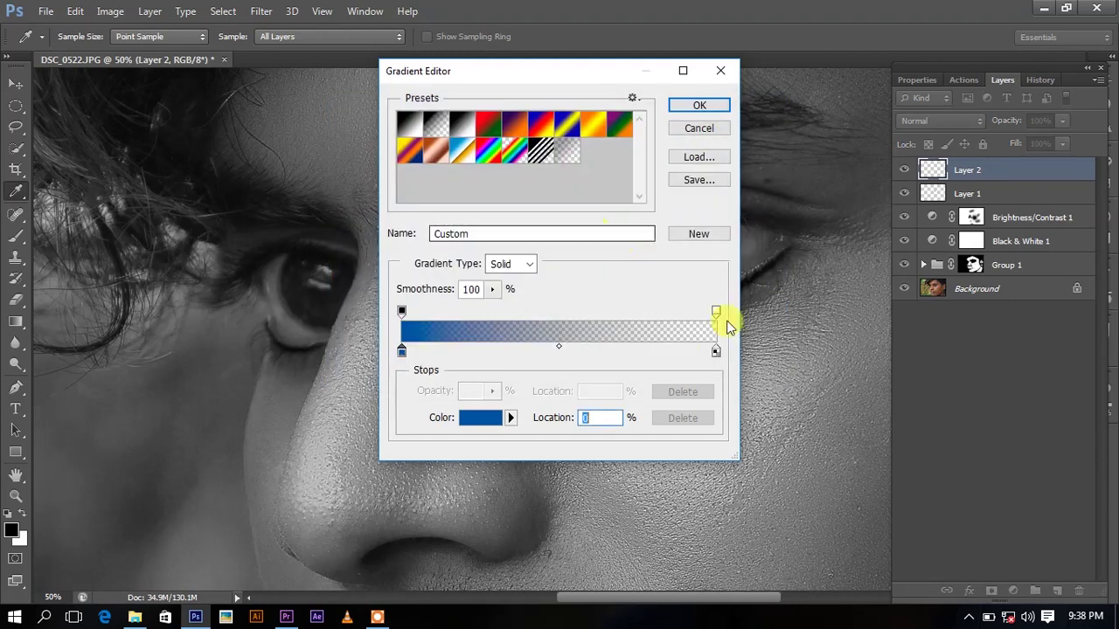
double_click(717, 352)
left_click(546, 253)
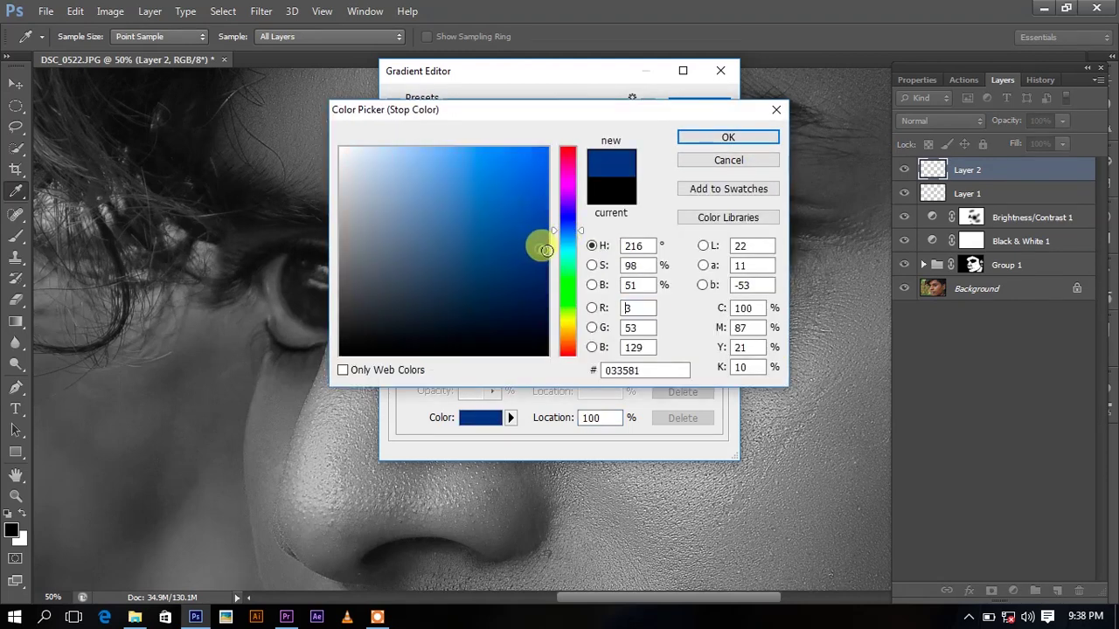
left_click(729, 140)
left_click(715, 106)
- Reverse the gradient, fill the iris with a radial gradient, then deselect
left_click(473, 36)
left_click_drag(674, 238, 671, 288)
key("ctrl+z")
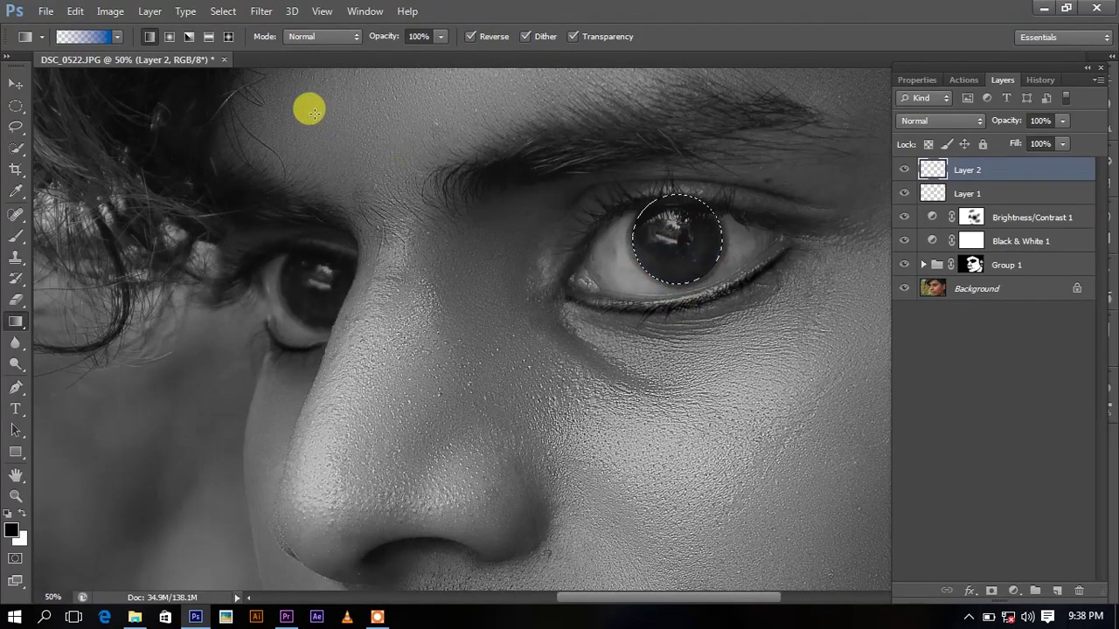
left_click(168, 36)
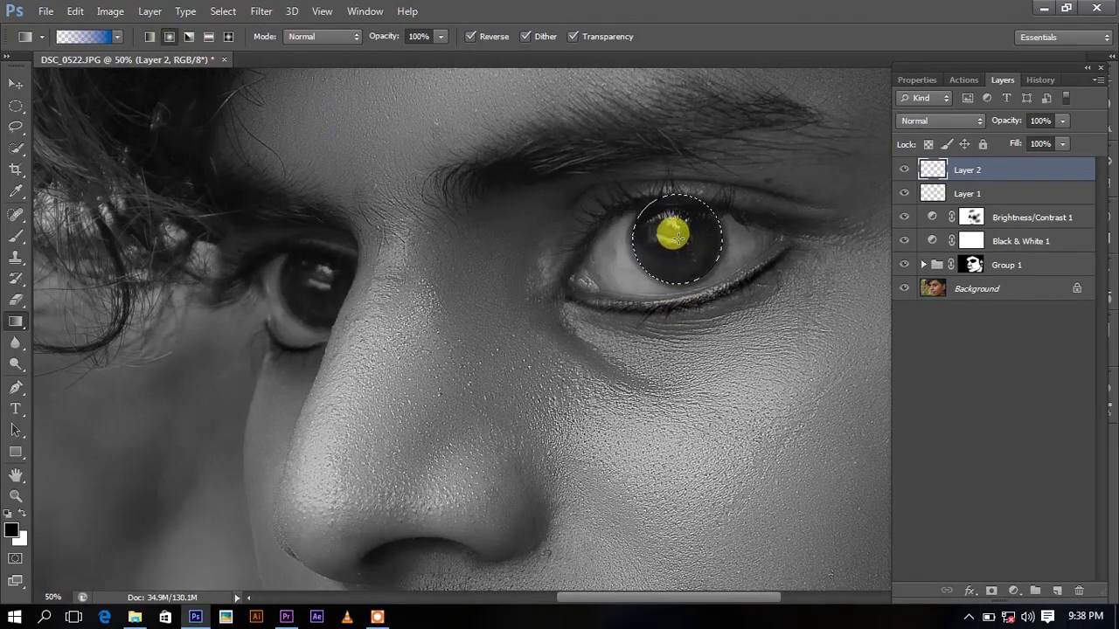
left_click_drag(678, 237, 673, 327)
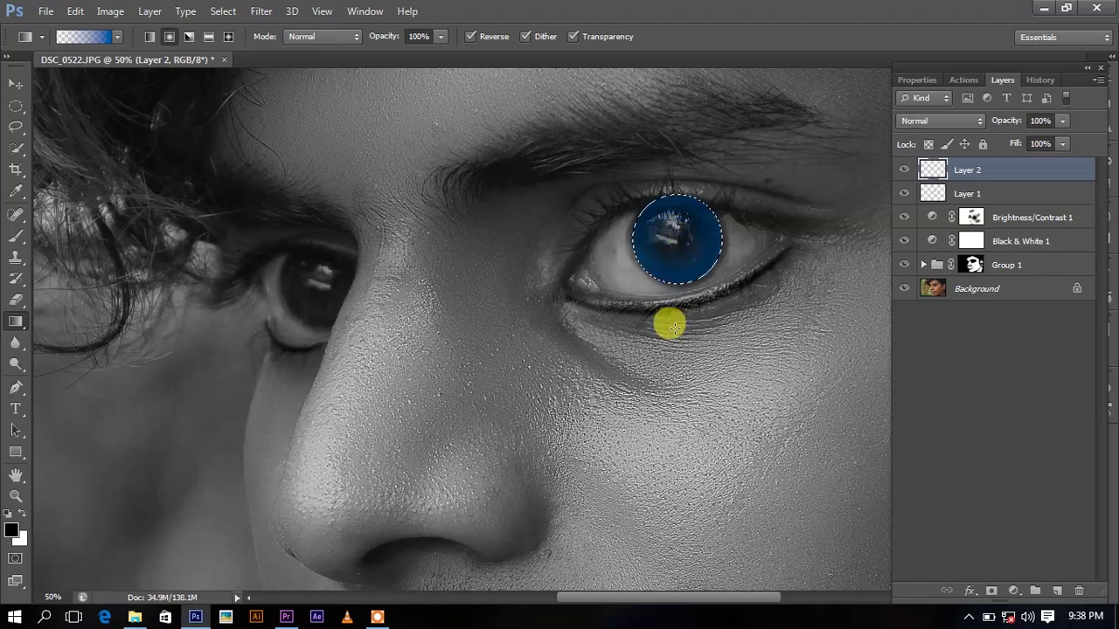
key("m")
right_click(678, 242)
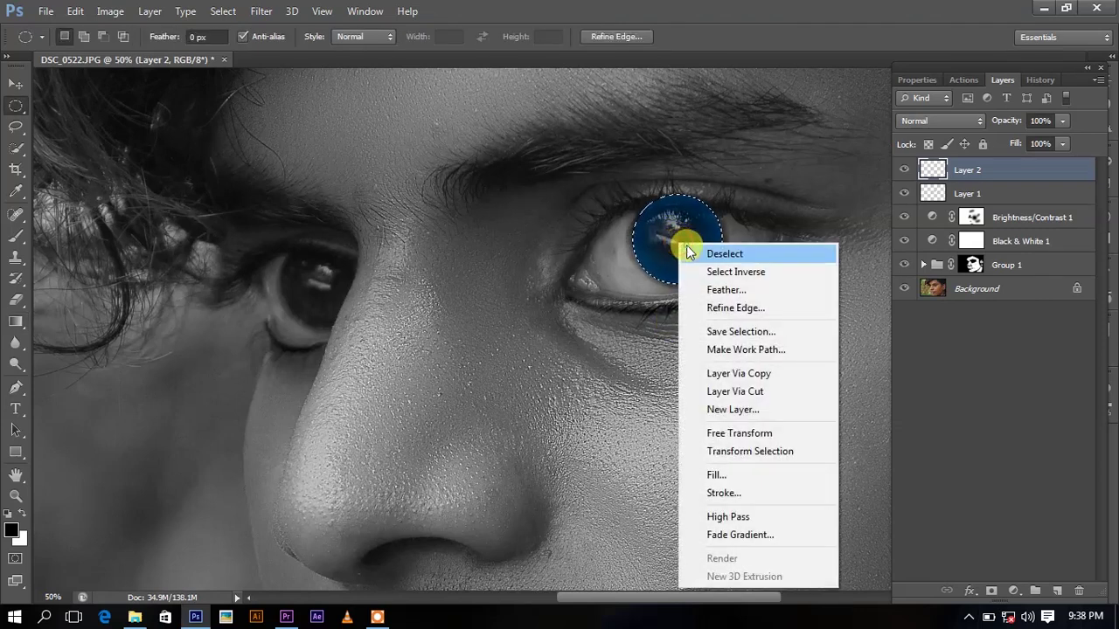
left_click(717, 255)
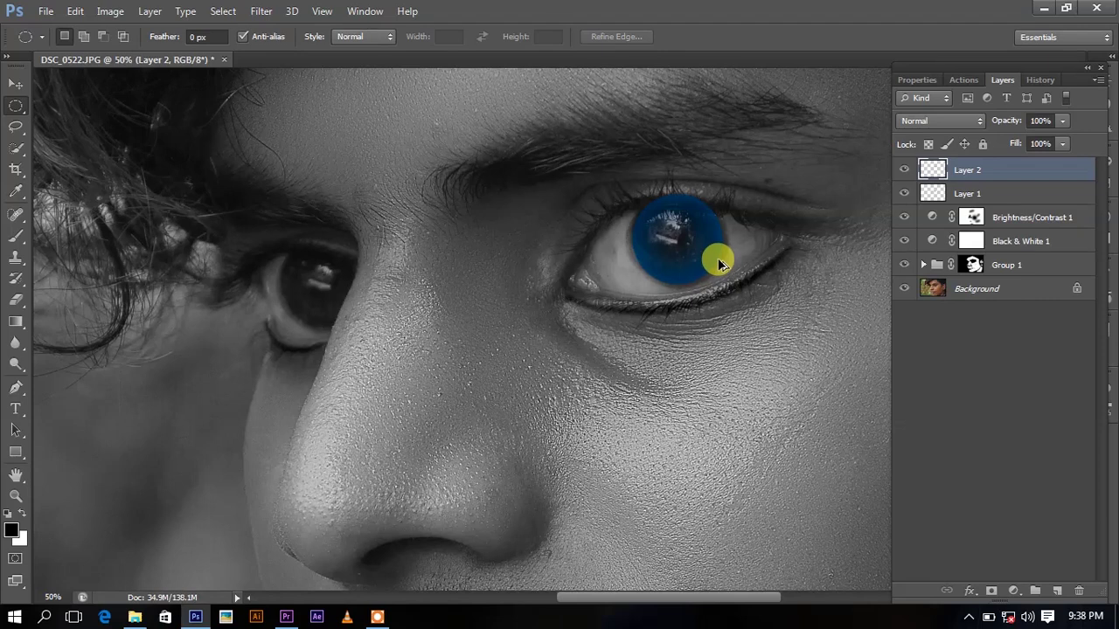
- Undo the fill and refine the iris selection edge: Smooth 17, Feather about 3.3 px
key("ctrl+alt+z")
key("ctrl+alt+z")
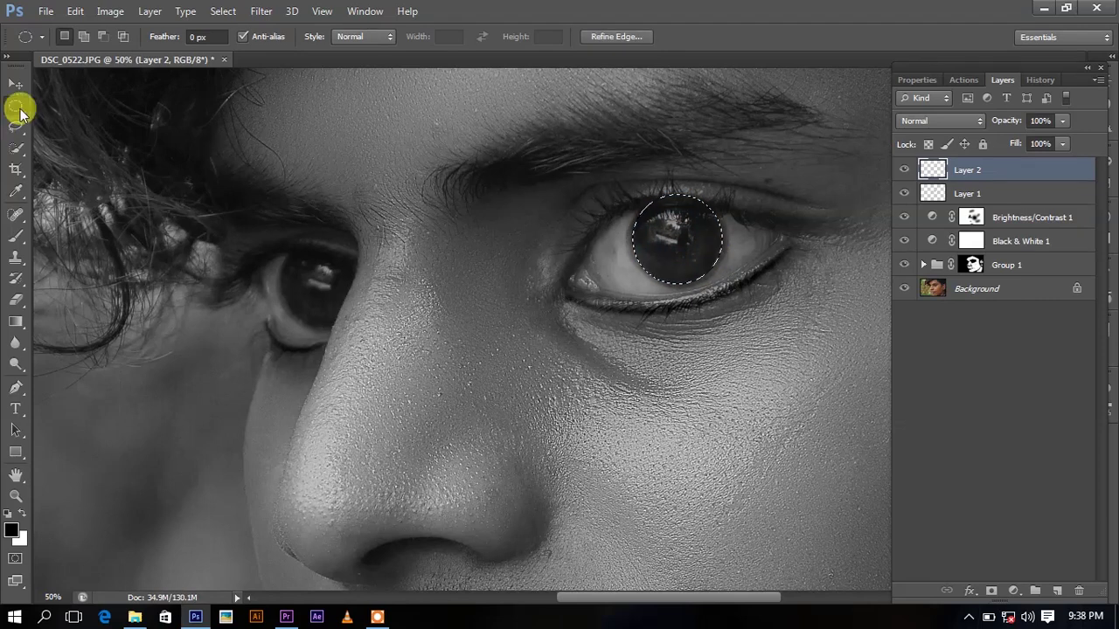
left_click(16, 125)
key("ctrl+alt+r")
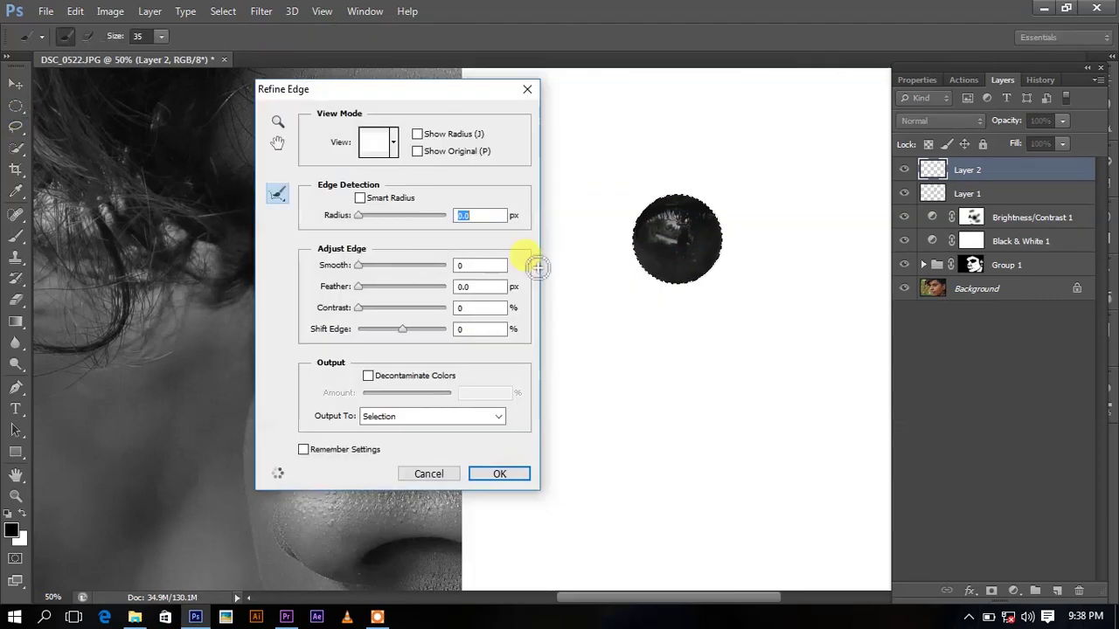
left_click(371, 268)
left_click(369, 288)
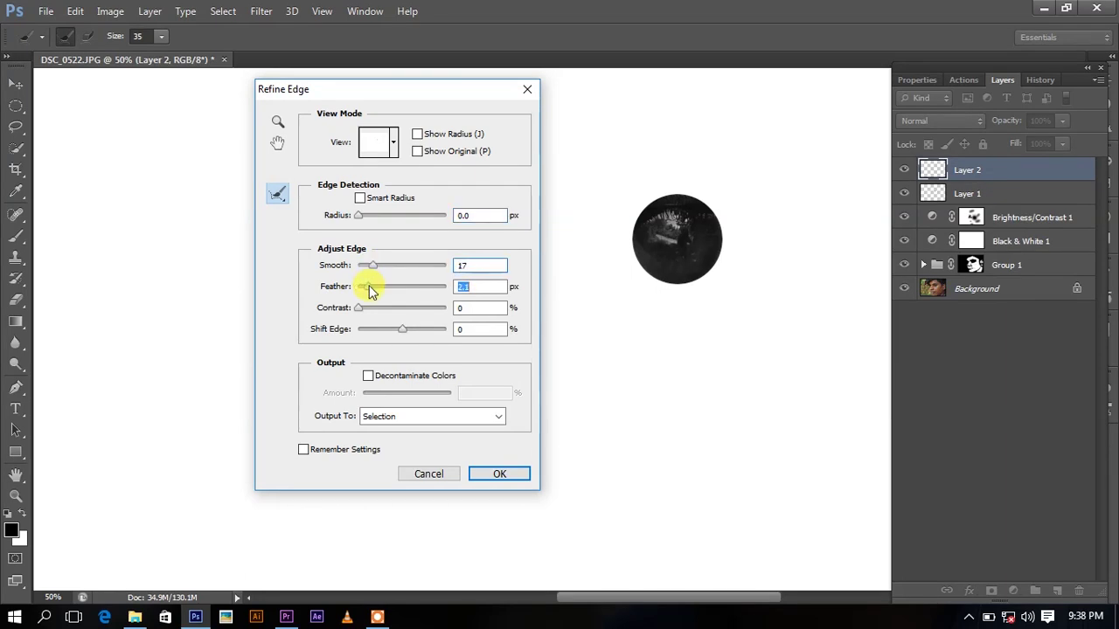
left_click_drag(374, 291, 386, 291)
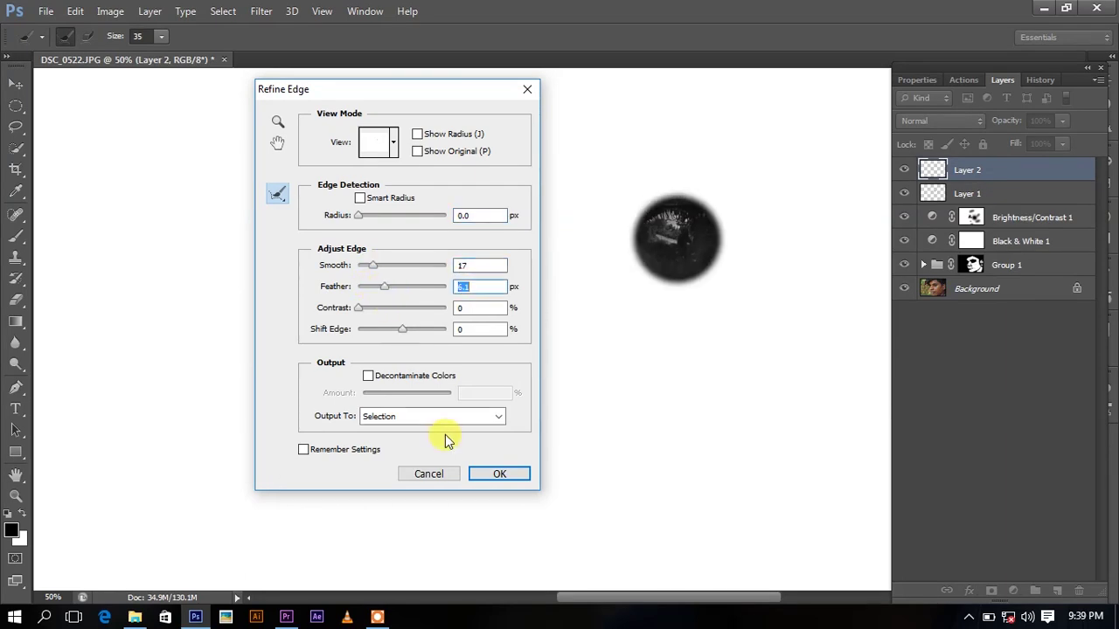
left_click(477, 476)
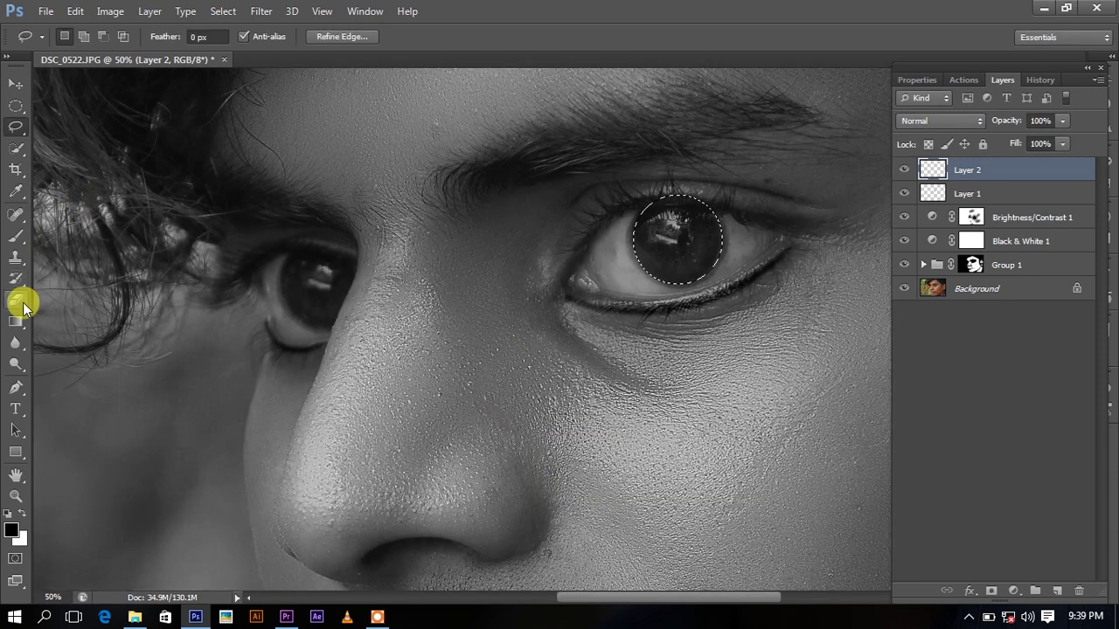
- Fill the feathered iris selection with the blue radial gradient and deselect
left_click(16, 318)
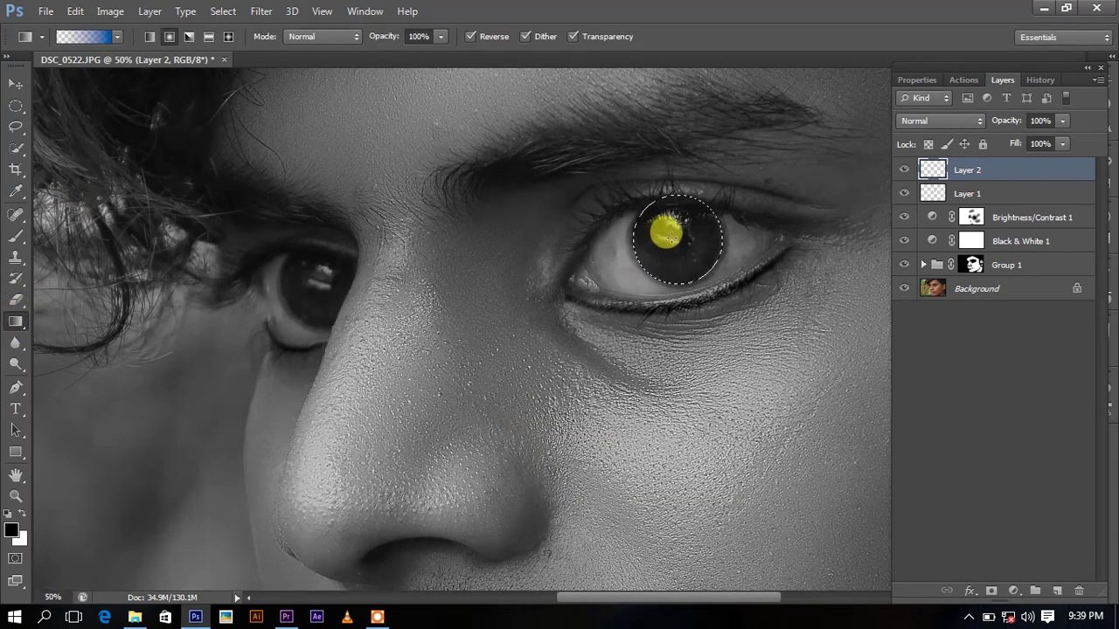
left_click_drag(676, 239, 669, 318)
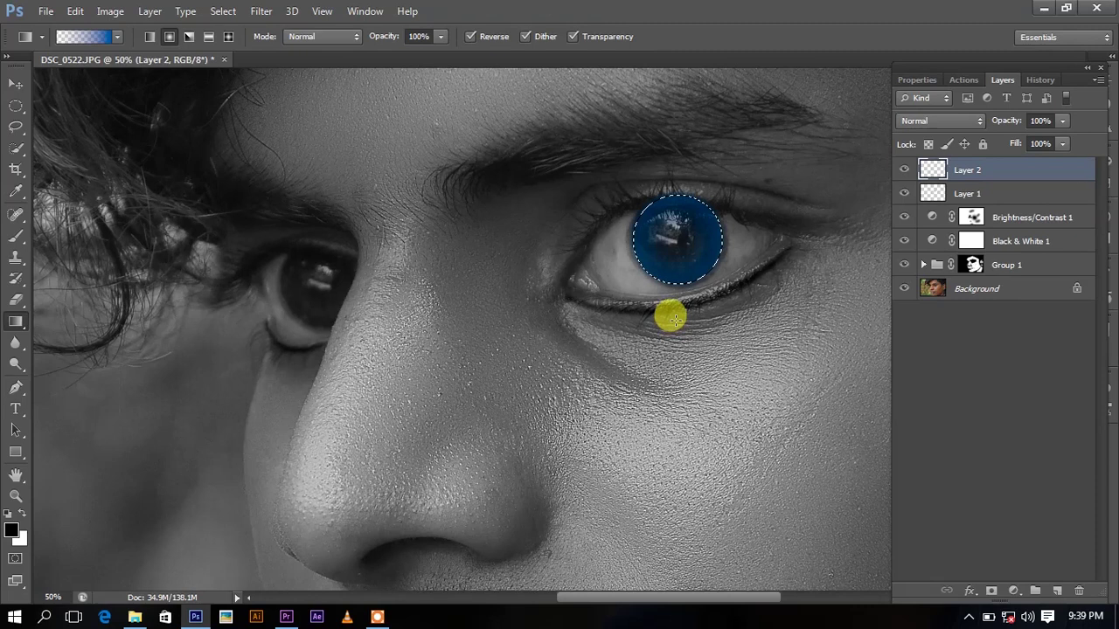
key("m")
right_click(664, 238)
left_click(691, 247)
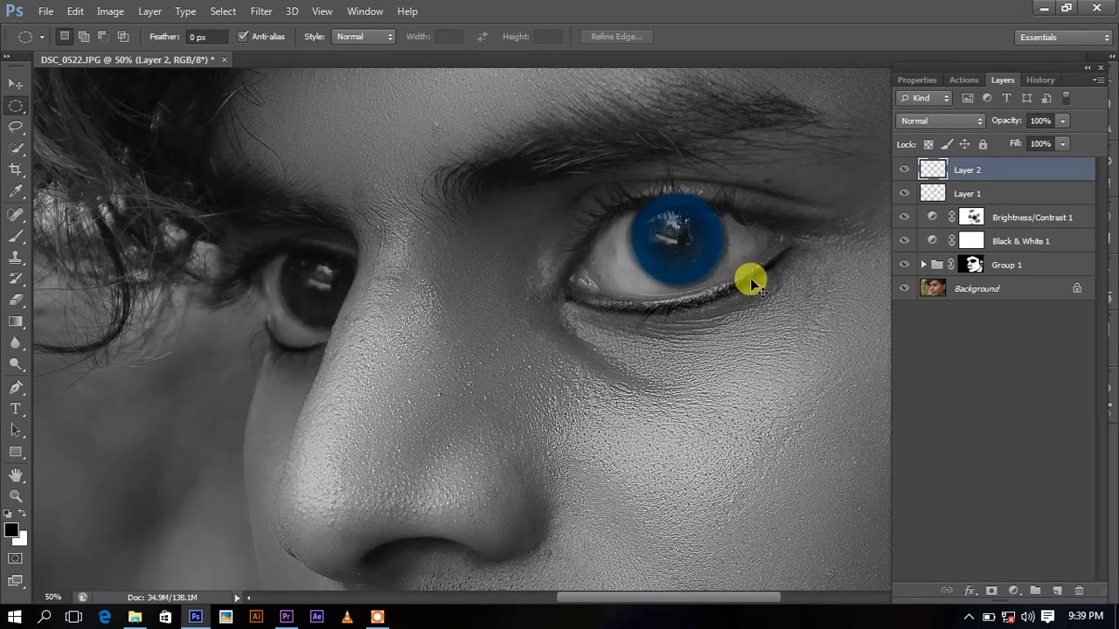
- Duplicate the blue iris layer, move the copy onto the left eye and scale it to 93.6%
key("ctrl+j")
key("ctrl+t")
left_click_drag(706, 250, 346, 296)
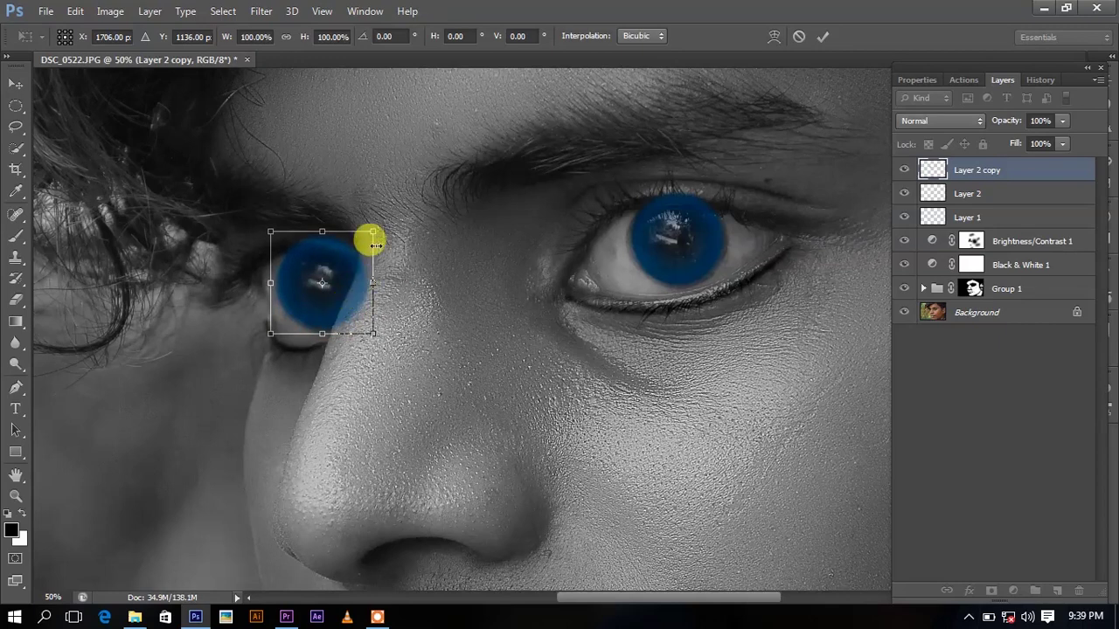
left_click_drag(373, 232, 368, 236)
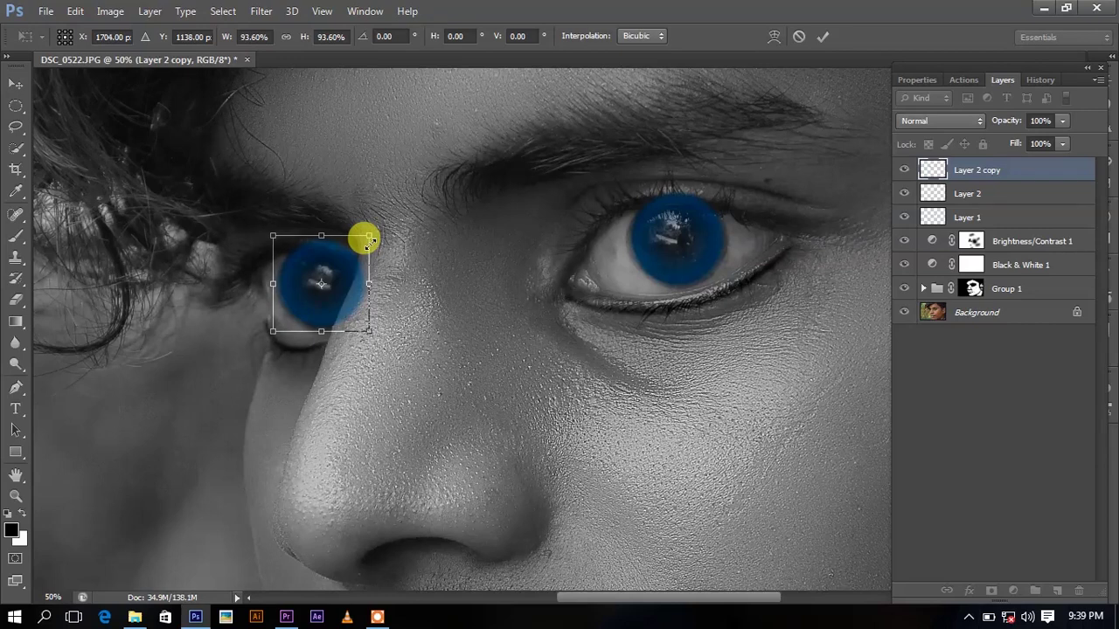
key("Return")
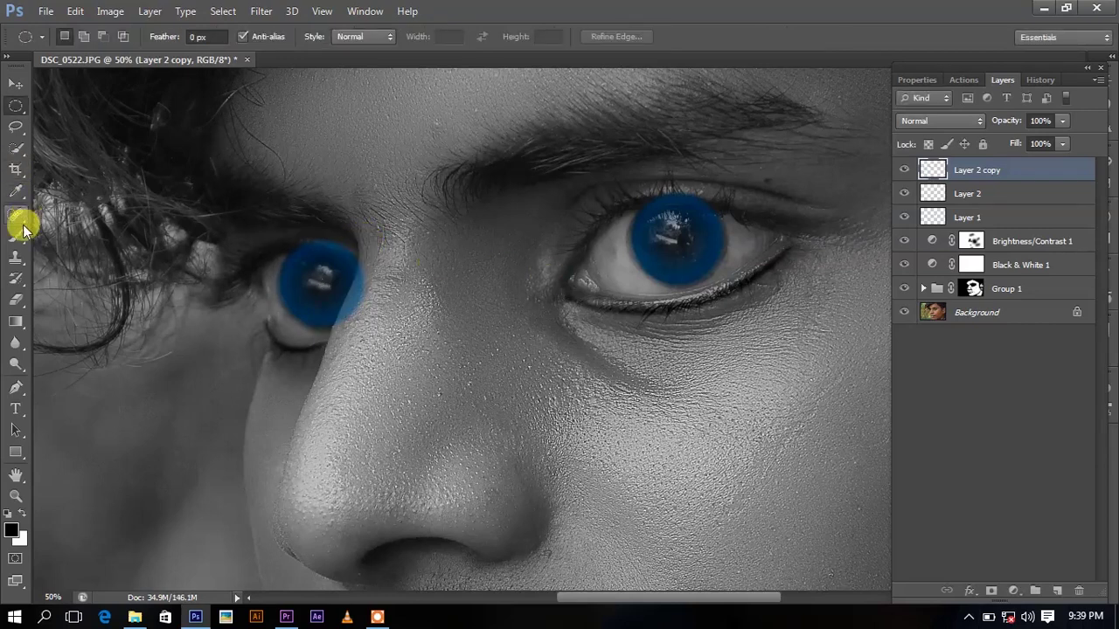
- Choose the Polygonal Lasso, zoom in, and lower Layer 2 copy's opacity to 34%
right_click(16, 130)
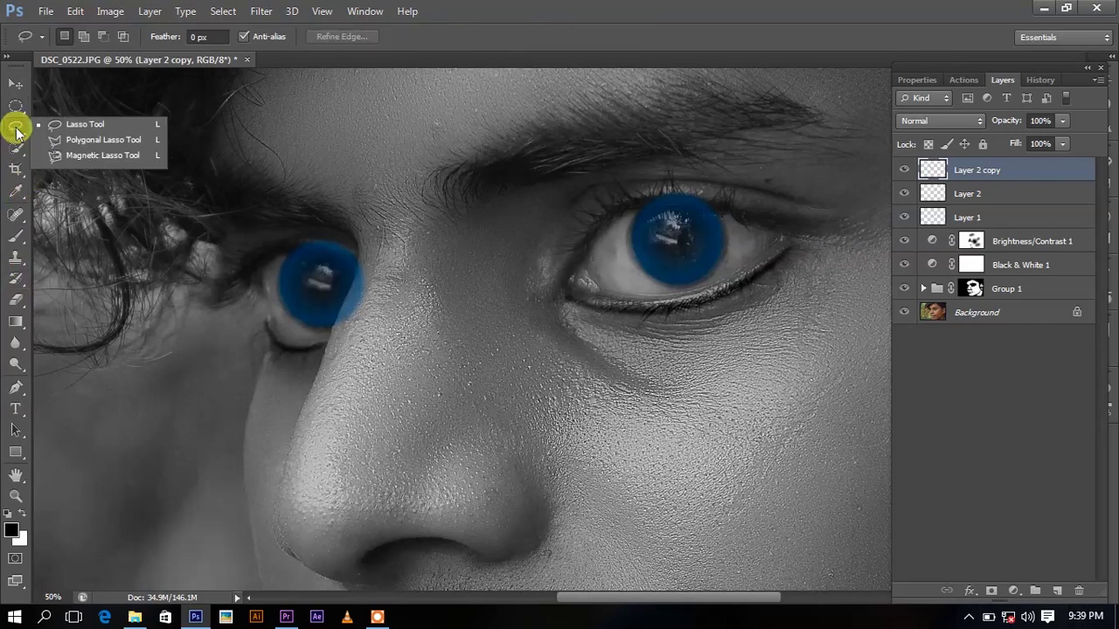
left_click(50, 134)
scroll(540, 245, "up", 2)
scroll(574, 280, "up", 2)
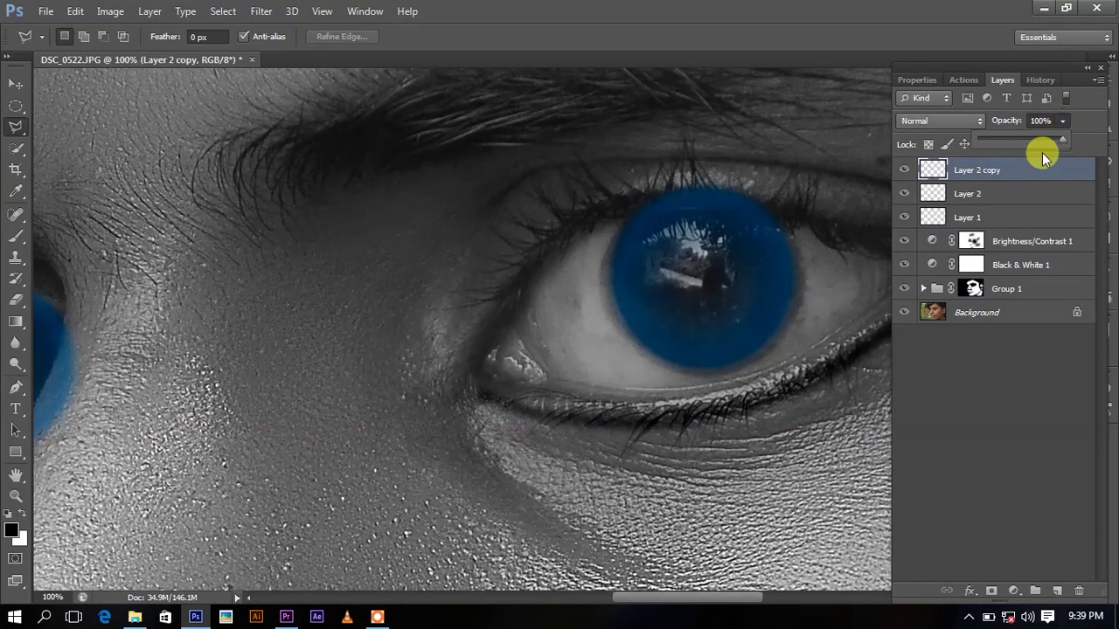
left_click_drag(609, 251, 717, 277)
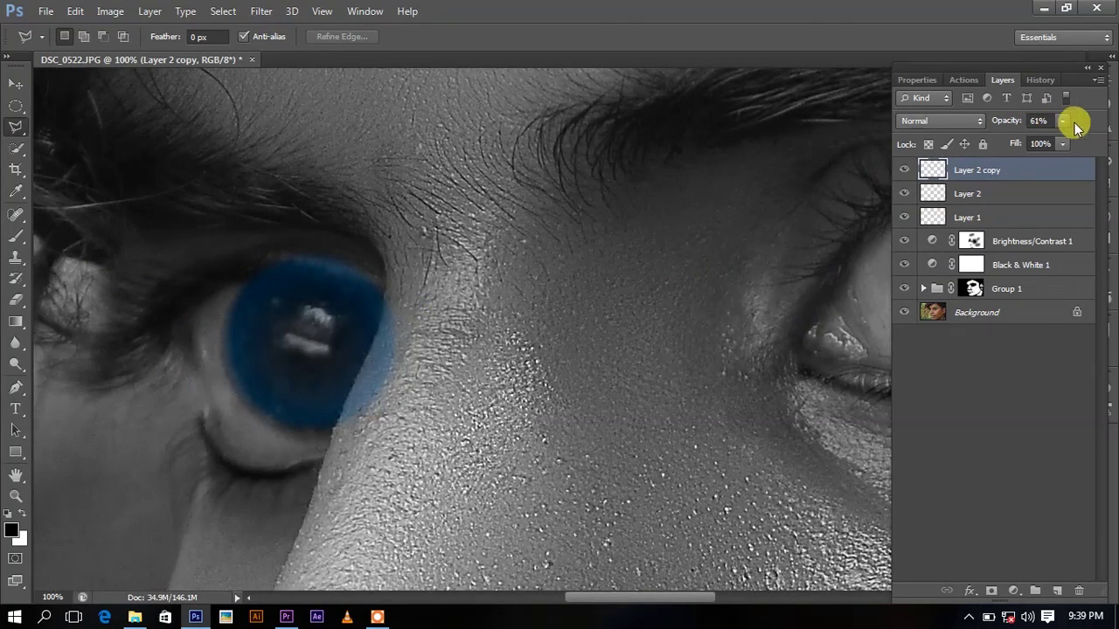
- Outline the left iris's top edge with the Polygonal Lasso, discard it, and restart
left_click(243, 281)
left_click(294, 274)
left_click(351, 286)
double_click(366, 301)
right_click(365, 301)
left_click(384, 267)
left_click(247, 276)
double_click(279, 271)
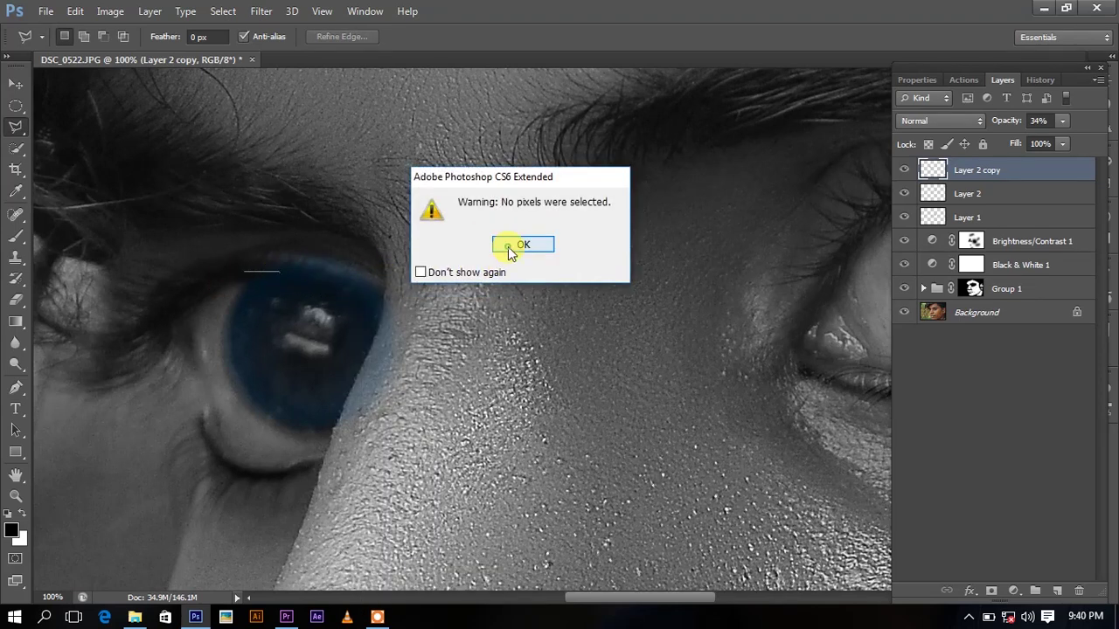
- Dismiss the warning and lasso the blue spill over the left eyelid and nose
left_click(523, 244)
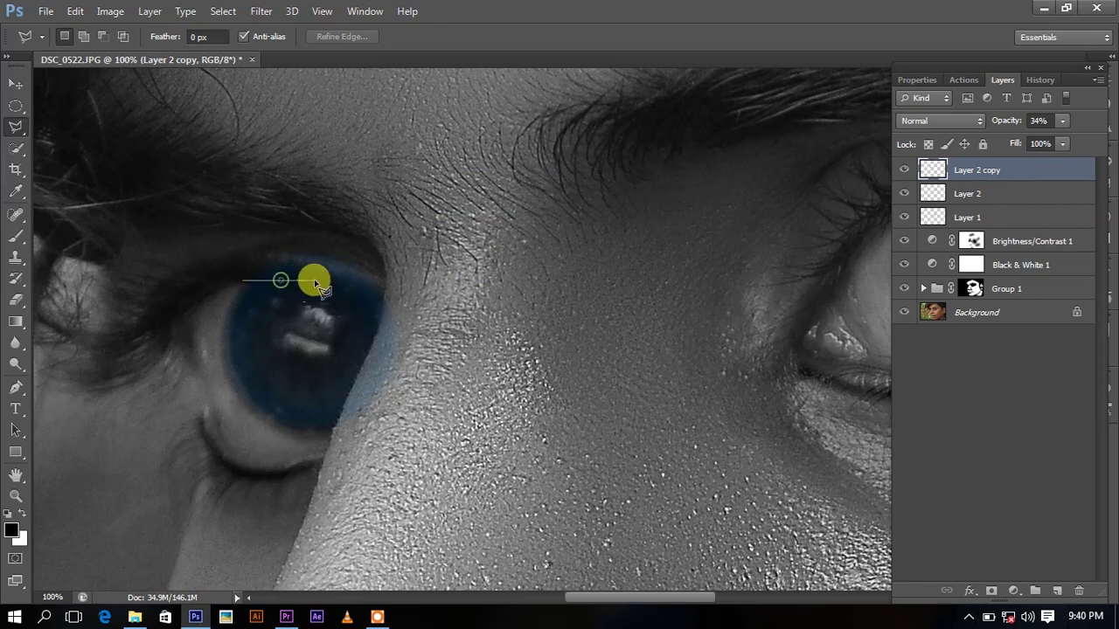
left_click(254, 276)
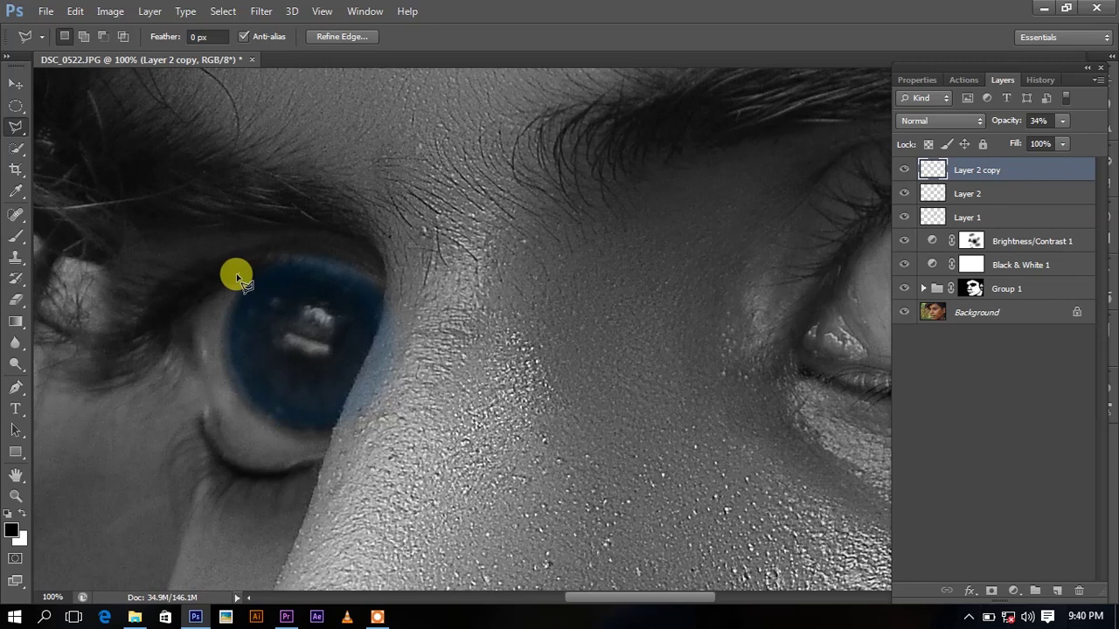
left_click(240, 273)
left_click(306, 273)
left_click(341, 277)
left_click(361, 289)
left_click(375, 303)
left_click(379, 319)
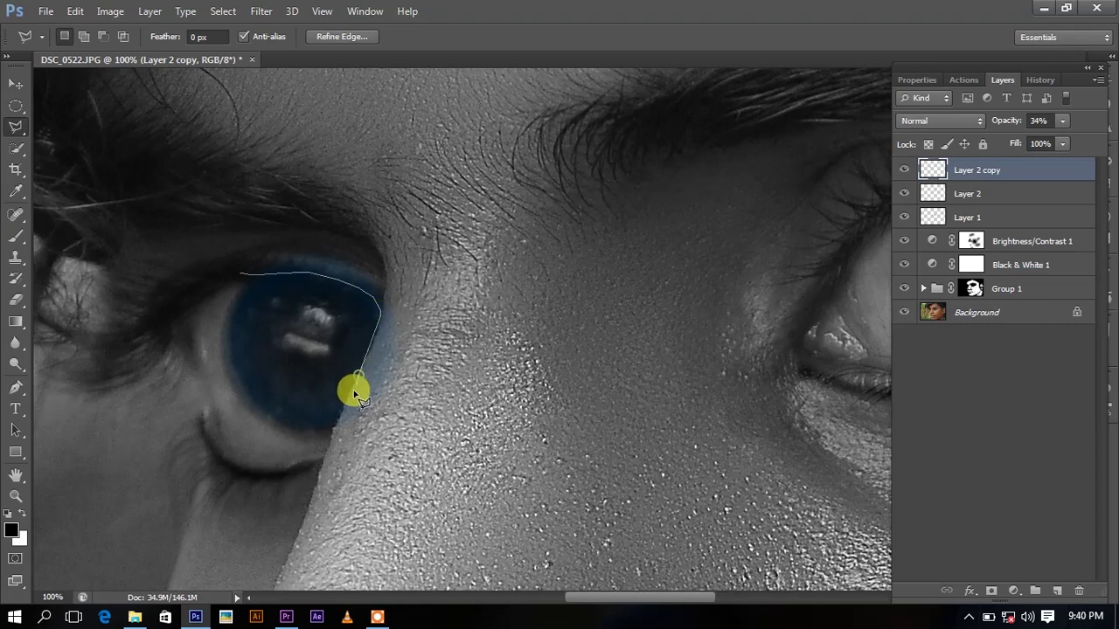
left_click(336, 427)
left_click(336, 444)
left_click(474, 436)
left_click(531, 284)
left_click(310, 229)
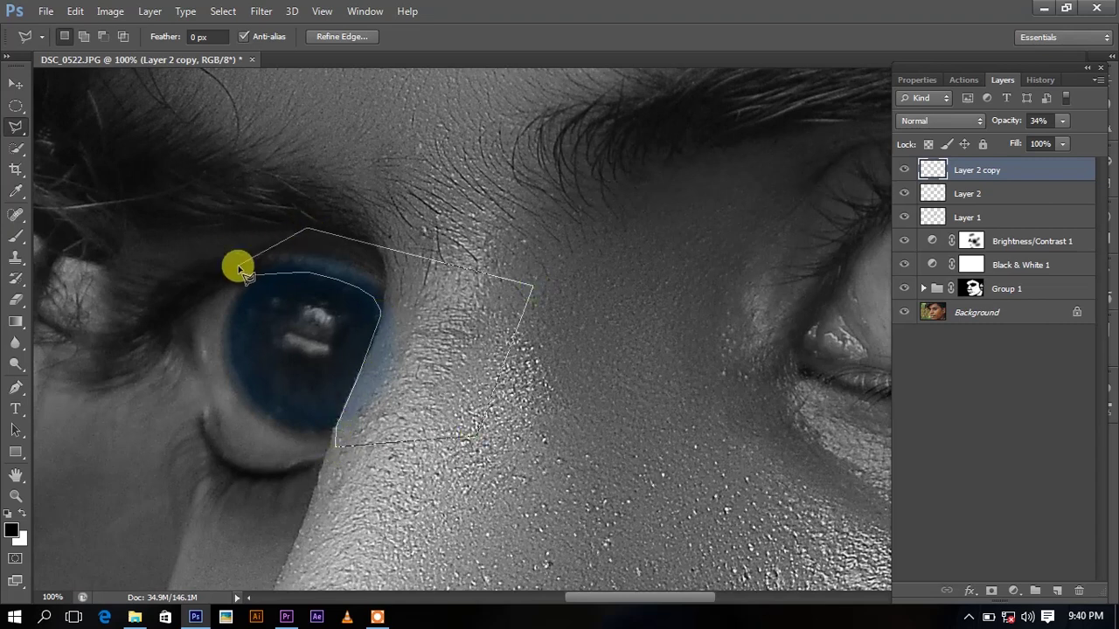
left_click(242, 267)
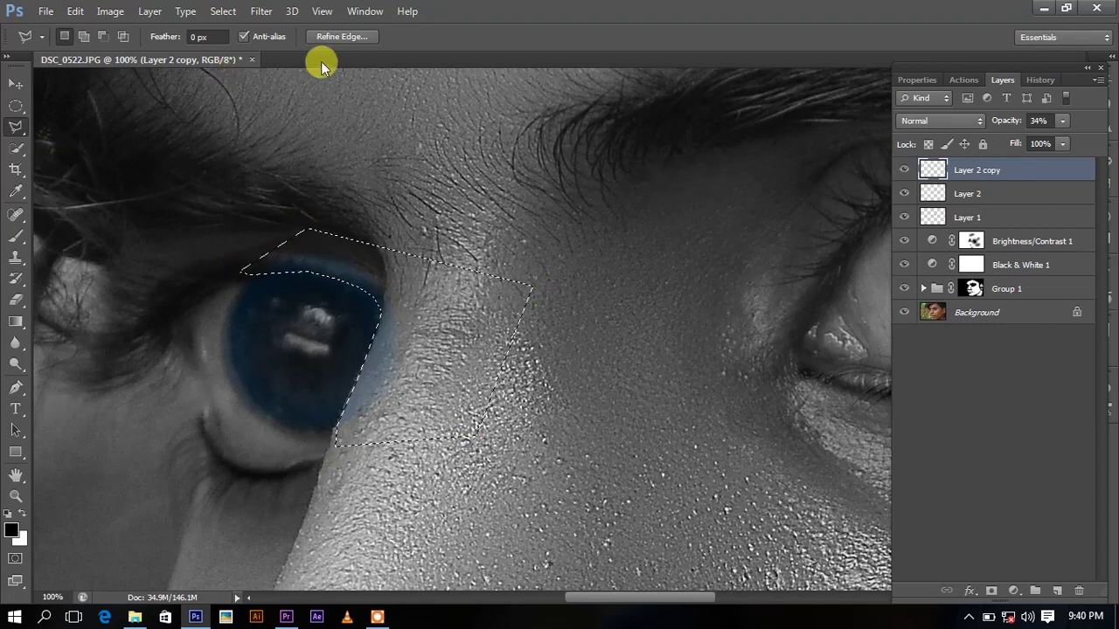
- Refine the spill selection's edge with Smooth 29 and Feather 2.2 px
left_click(340, 36)
left_click_drag(359, 265, 380, 273)
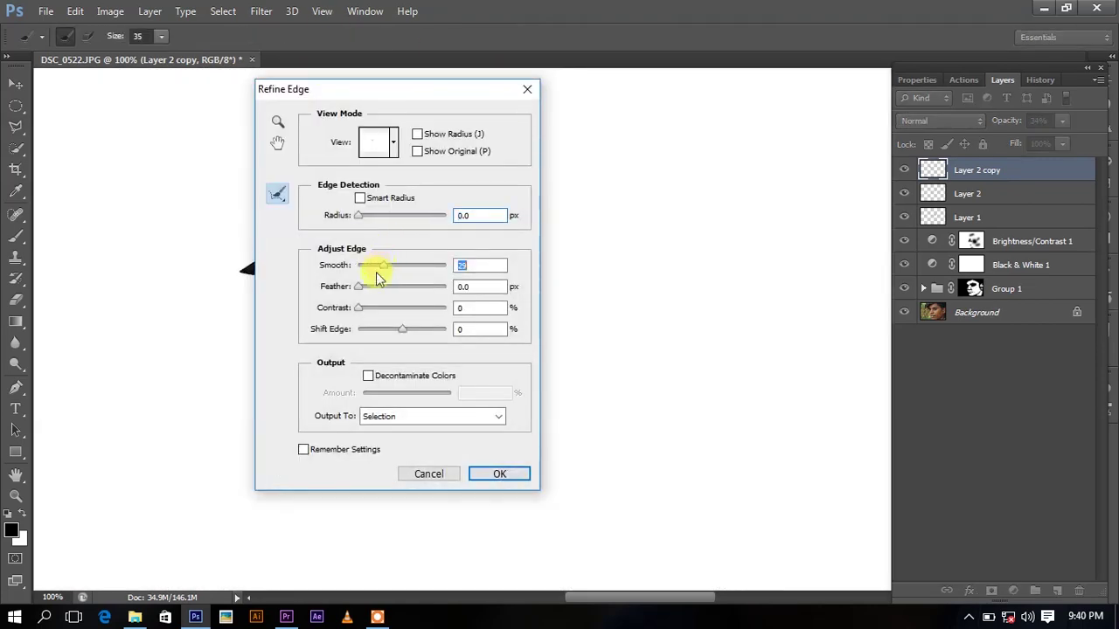
left_click(369, 291)
left_click_drag(422, 91, 745, 99)
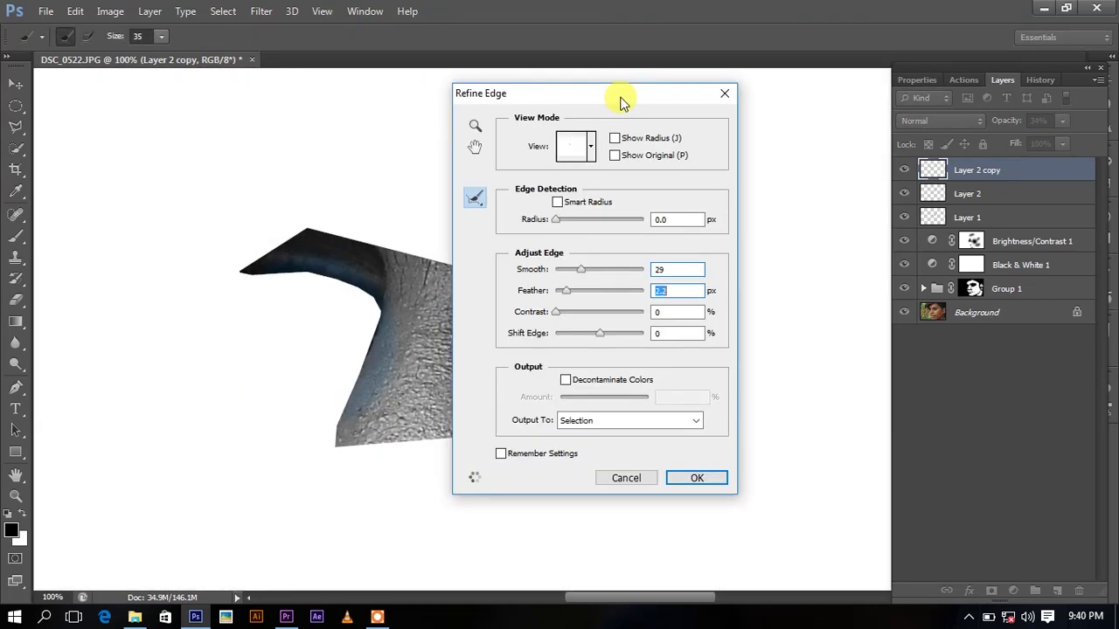
left_click(812, 482)
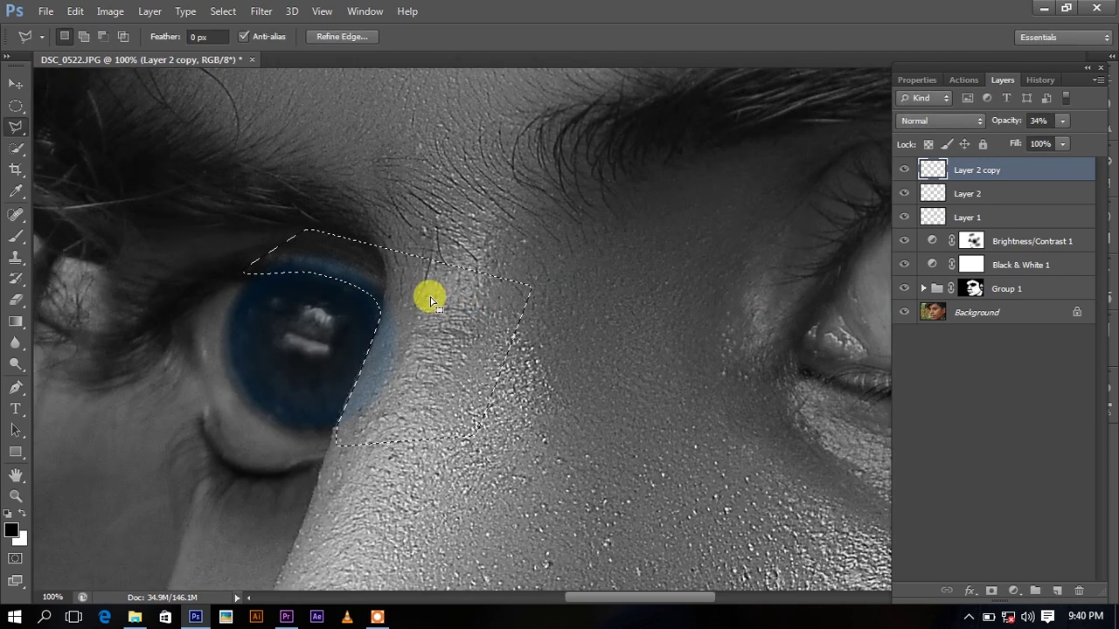
- Erase the blue spill outside the left iris, then deselect
left_click(18, 298)
mouse_move(337, 263)
left_mouse_down()
mouse_move(282, 252)
mouse_move(294, 393)
left_mouse_up()
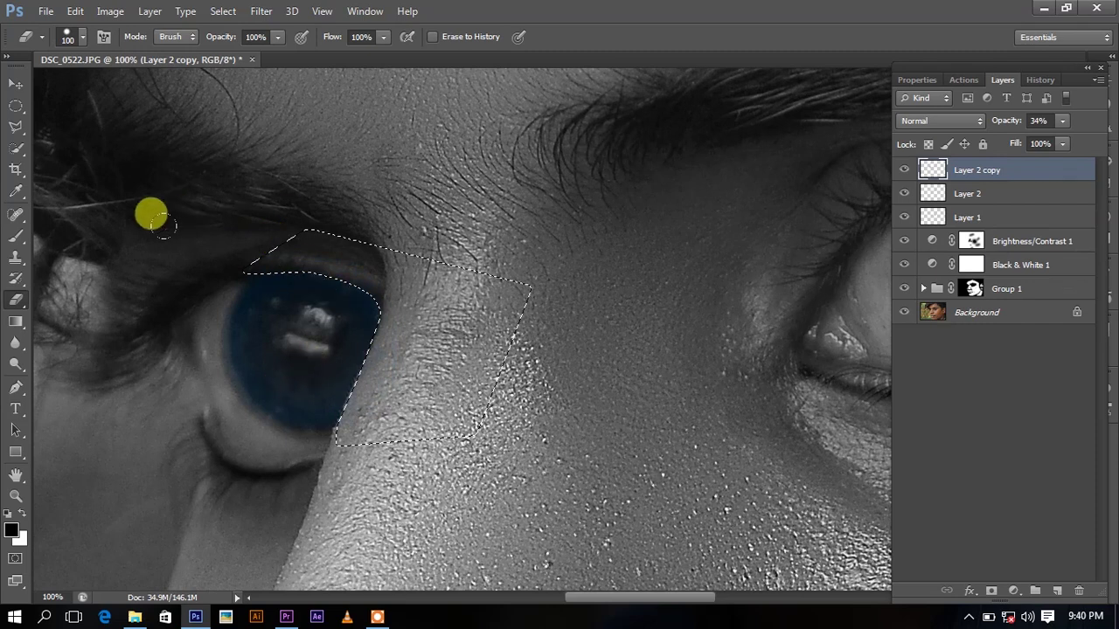
key("m")
right_click(309, 264)
left_click(343, 271)
left_click_drag(574, 309, 320, 322)
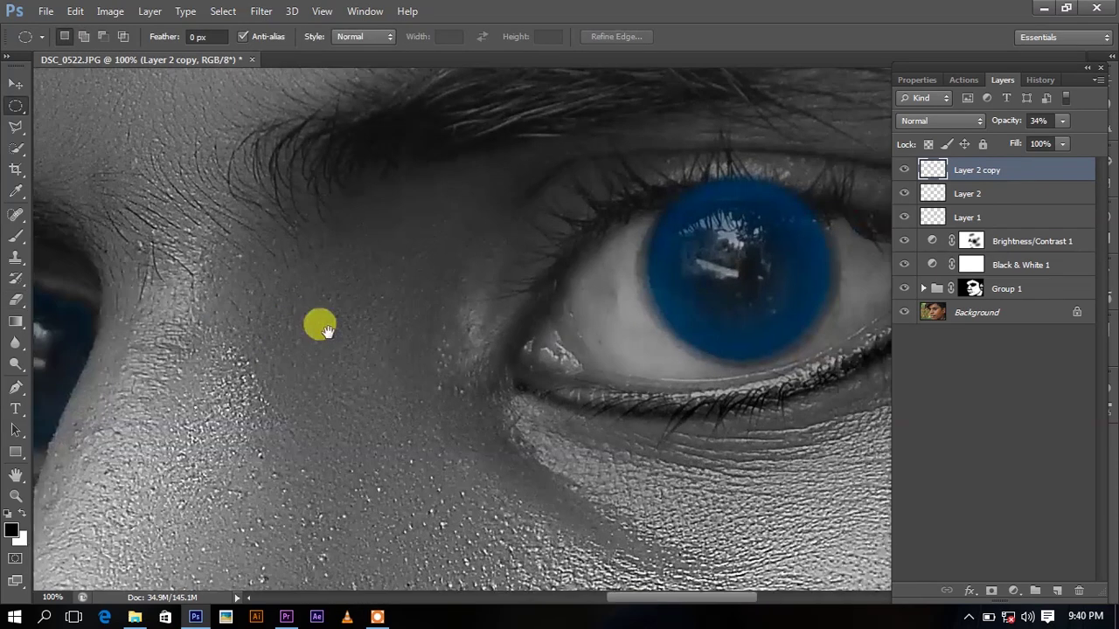
- Select Layer 2 and lasso the right upper eyelid, then discard the outline
left_click(967, 194)
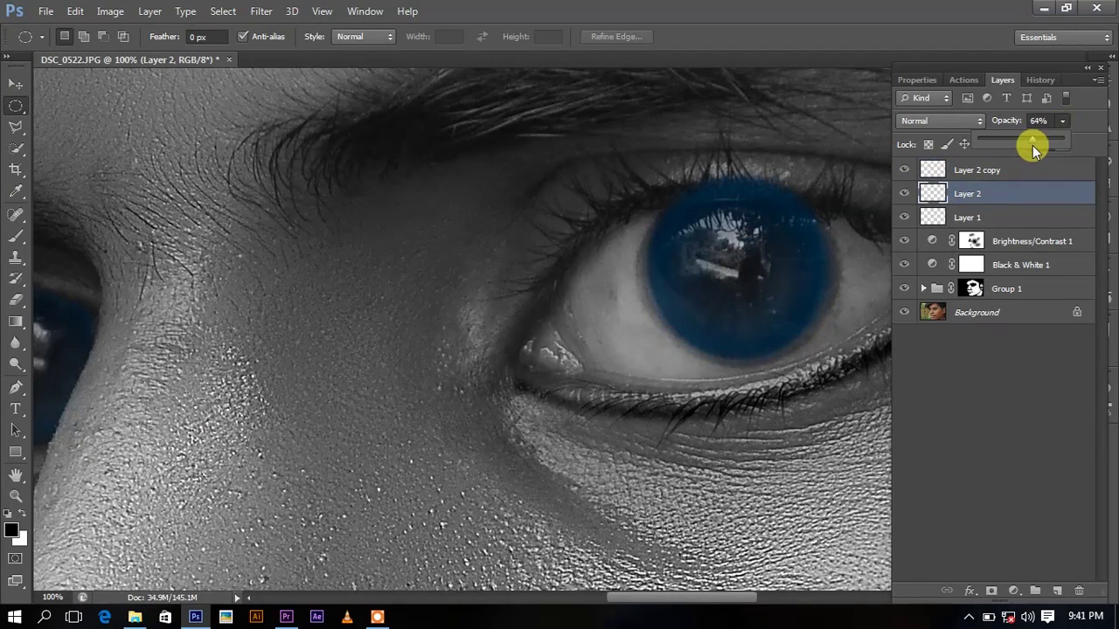
left_click(16, 127)
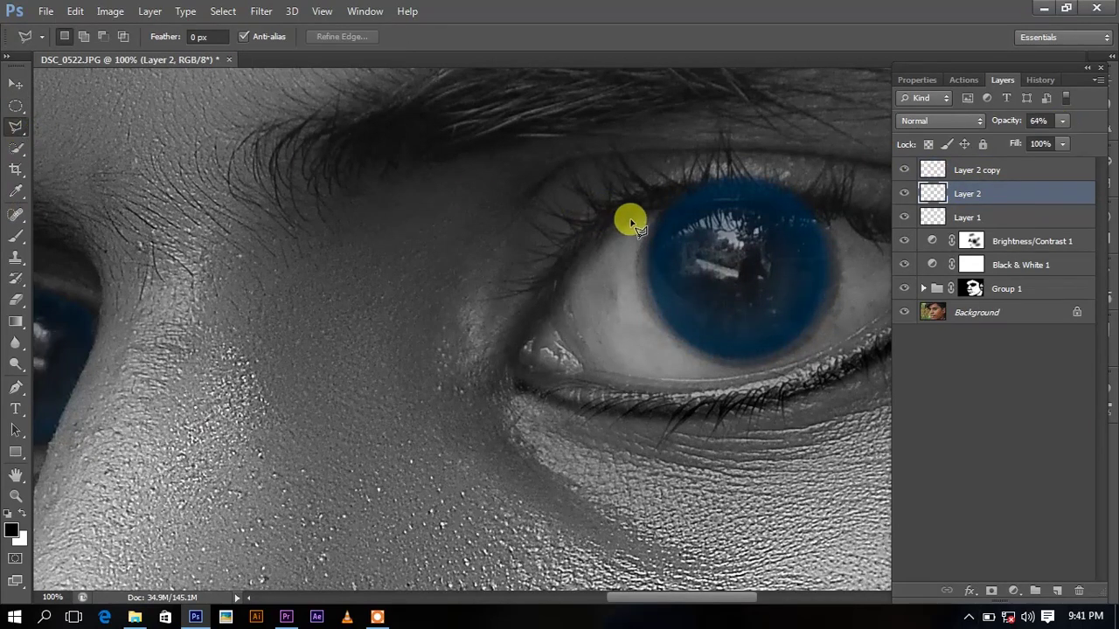
left_click(704, 202)
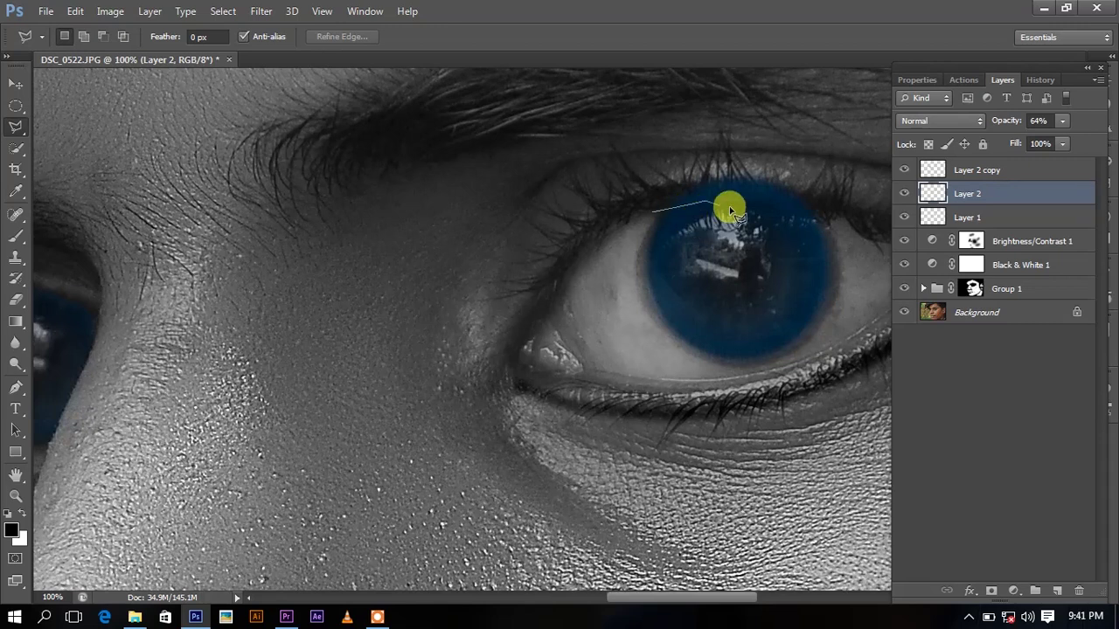
left_click(789, 203)
left_click(851, 212)
left_click(846, 160)
left_click(700, 142)
left_click(620, 184)
left_click(660, 218)
right_click(686, 182)
left_click(686, 184)
- Redraw the polygonal outline over the upper eyelid and clear it again
left_click(652, 212)
left_click(713, 200)
left_click(830, 209)
left_click(820, 155)
left_click(669, 124)
left_click(608, 199)
key("Return")
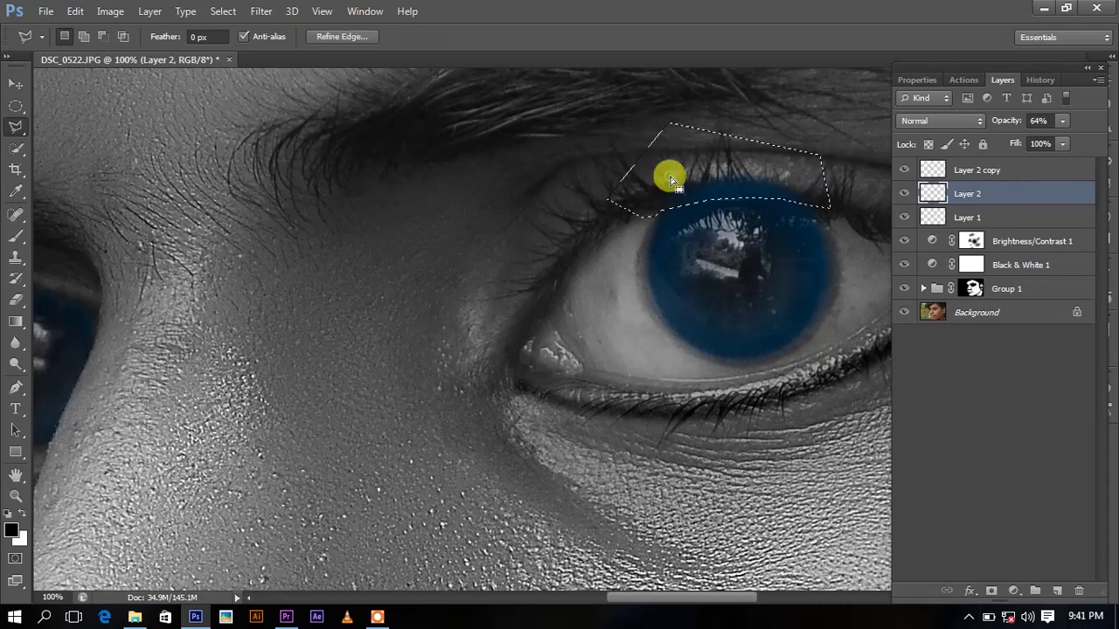
- Trace the final polygonal selection around the right upper eyelid
left_click(648, 210)
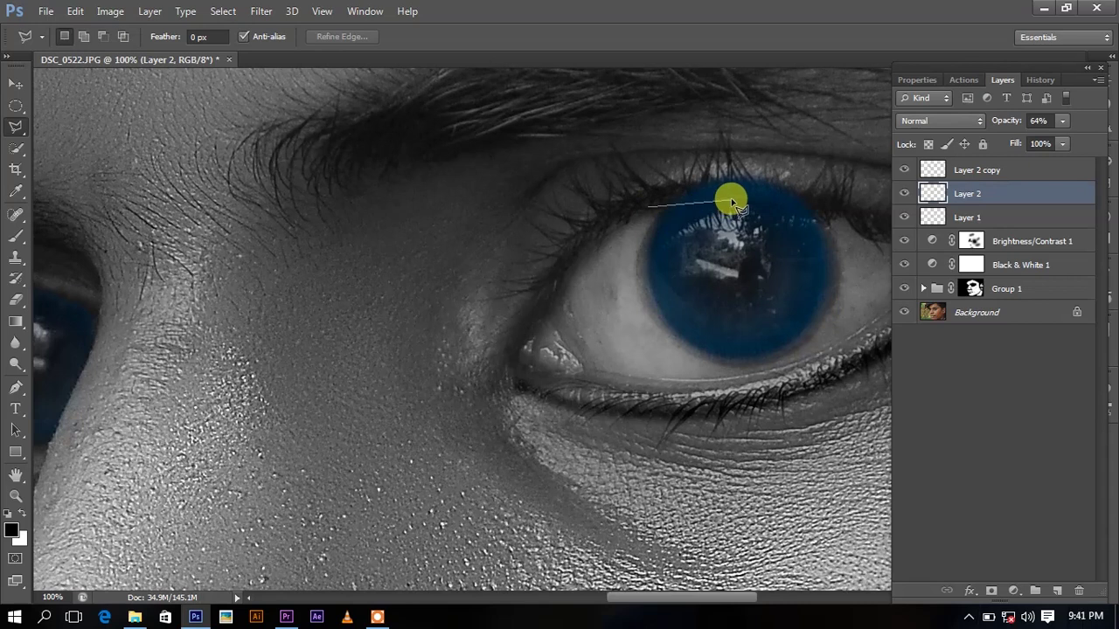
left_click(755, 200)
left_click(832, 210)
left_click(820, 163)
left_click(731, 156)
left_click(631, 173)
left_click(652, 207)
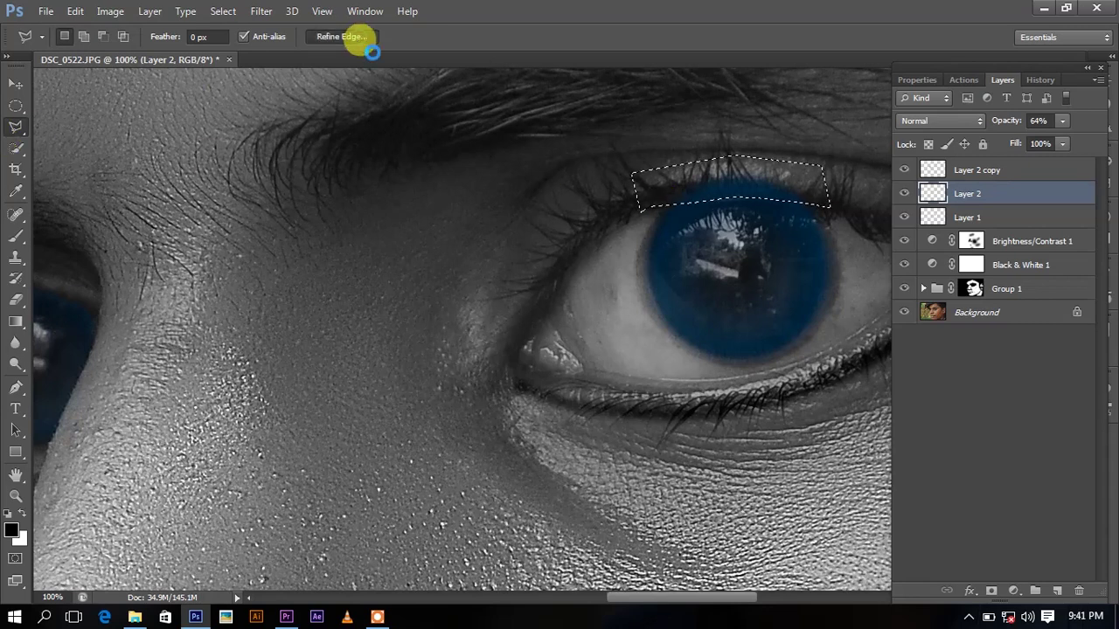
- Smooth and feather the eyelid selection's edge, apply it, then deselect
left_click(340, 37)
mouse_move(710, 109)
left_mouse_down()
mouse_move(417, 119)
mouse_move(401, 133)
left_mouse_up()
left_click(380, 298)
left_click(502, 507)
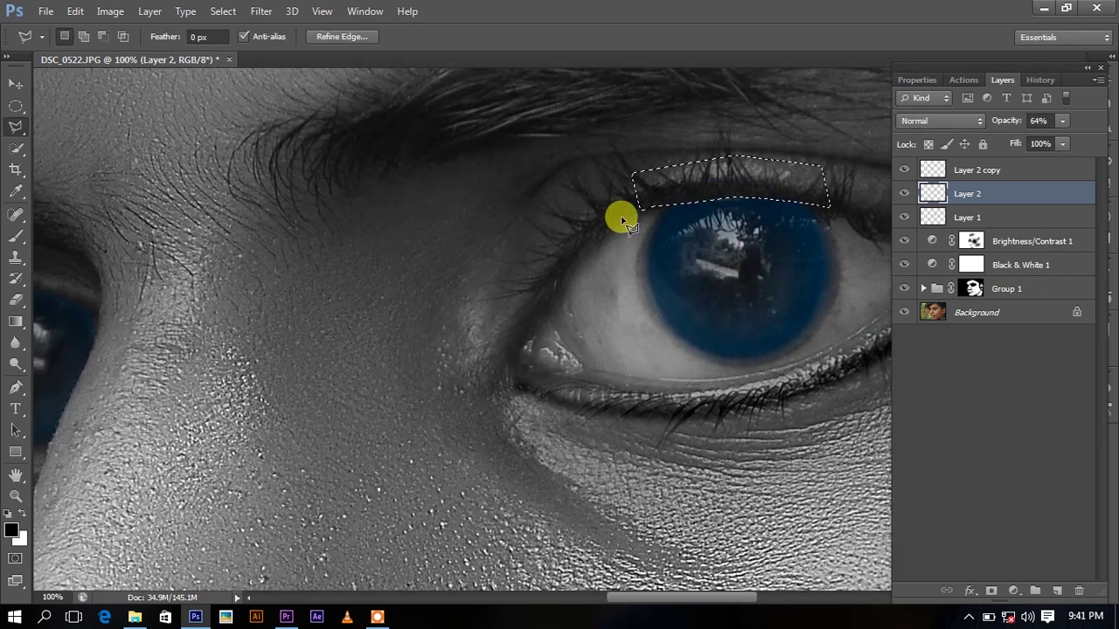
right_click(681, 180)
left_click(686, 186)
- Zoom out and raise Layer 2's opacity to 100%
key("ctrl+minus")
left_click(1060, 122)
left_click_drag(1059, 125, 1092, 137)
left_click(953, 120)
- Set both Layer 2 and Layer 2 copy to the Soft Light blend mode
left_click(931, 350)
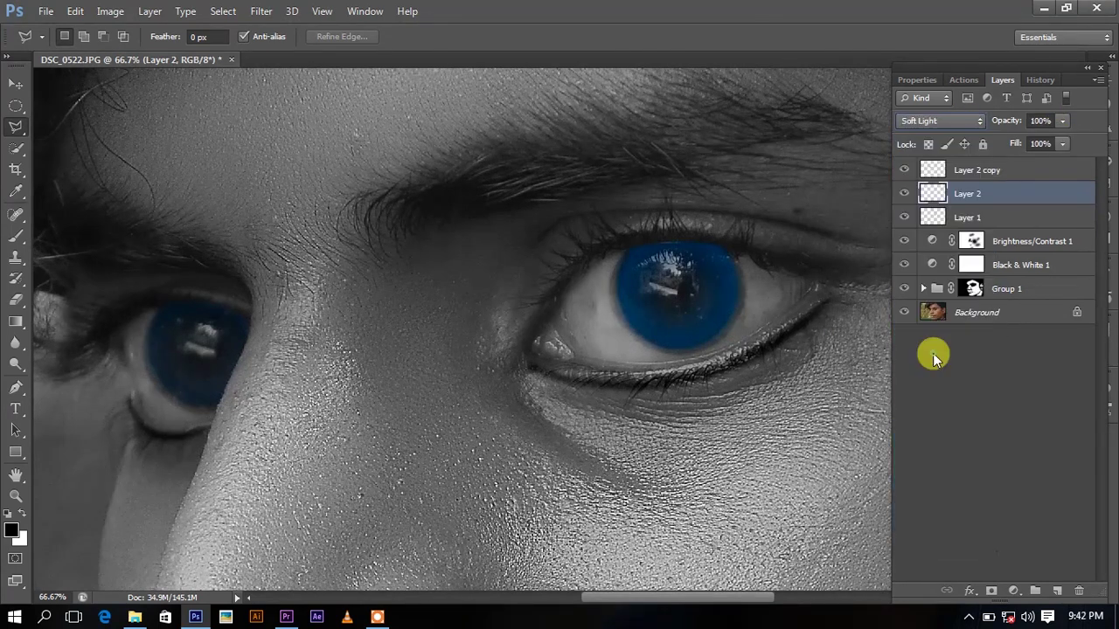
left_click(949, 170)
left_click(939, 123)
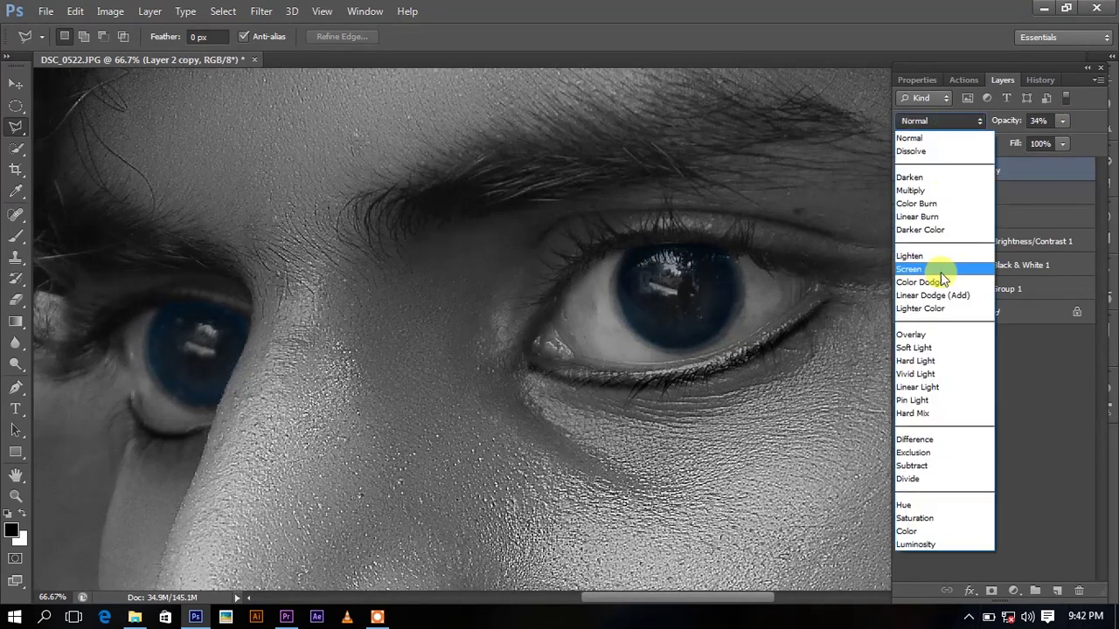
left_click(927, 348)
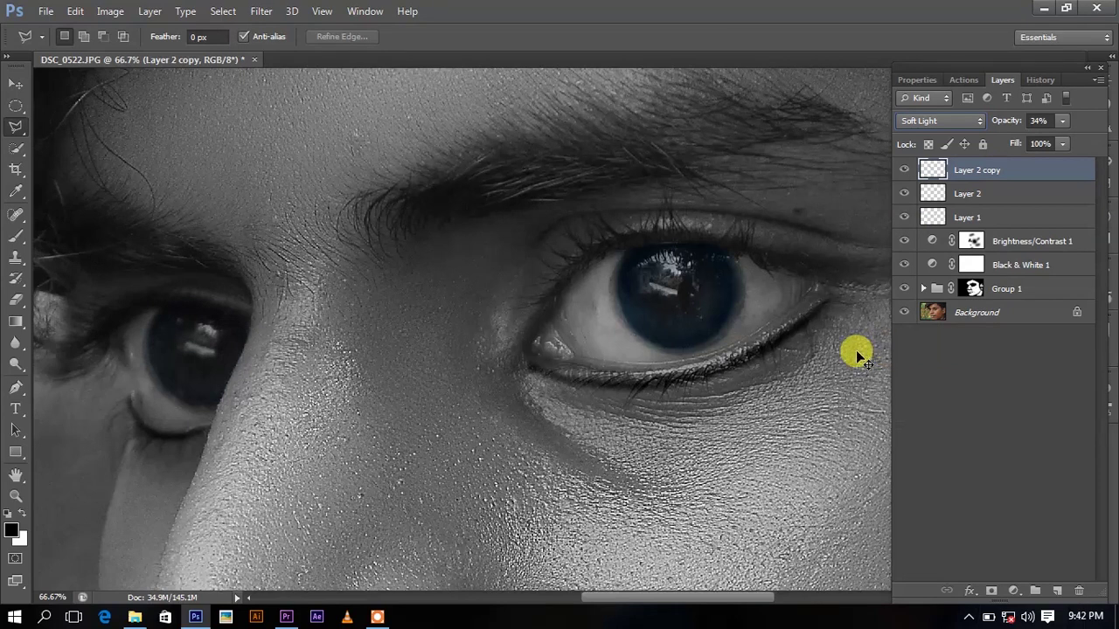
- Toggle Brightness/Contrast 1 off and on to compare the result
key("ctrl+minus")
key("ctrl+minus")
key("ctrl+minus")
key("ctrl+minus")
key("ctrl+plus")
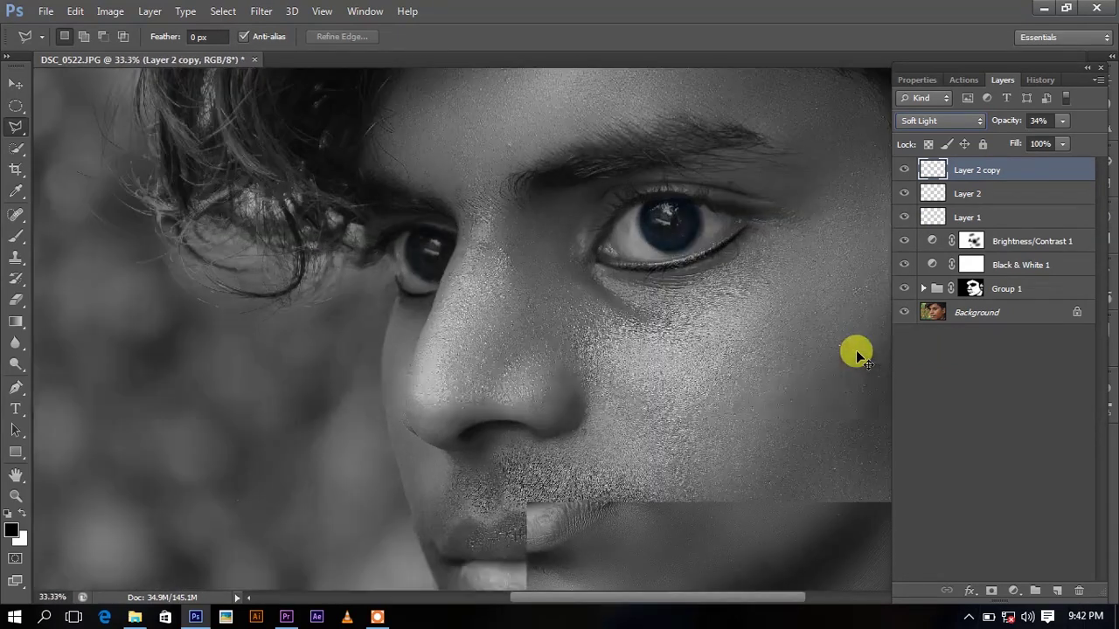
left_click(896, 243)
left_click(901, 240)
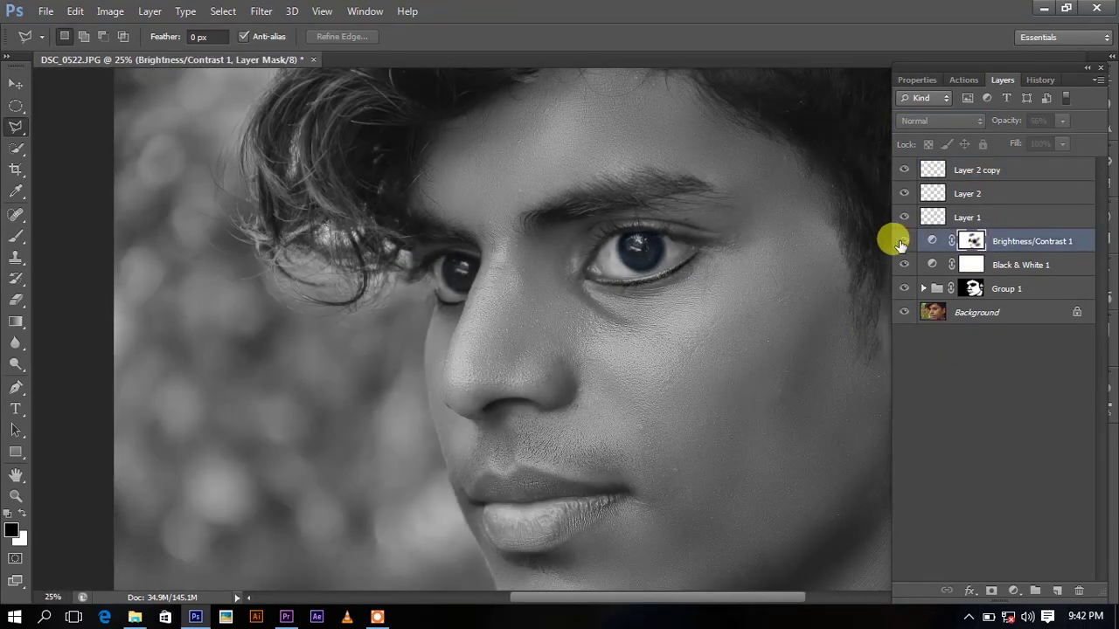
left_click(900, 240)
- Switch Layer 2's blend mode to Overlay
left_click(1014, 215)
left_click(1014, 193)
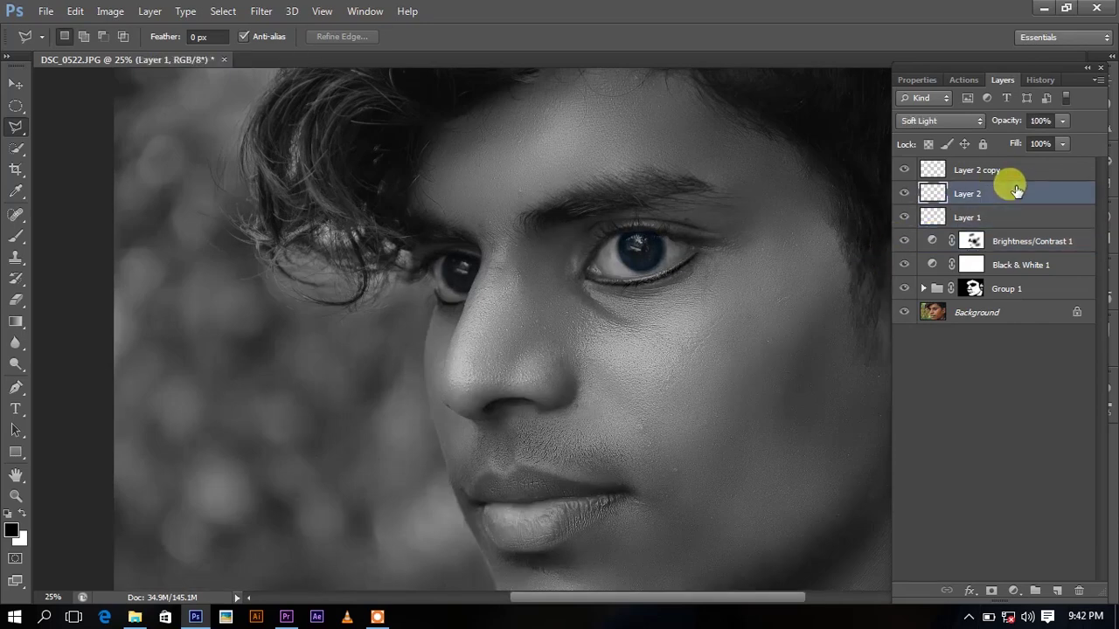
left_click(953, 121)
left_click(943, 141)
left_click(970, 121)
left_click(935, 334)
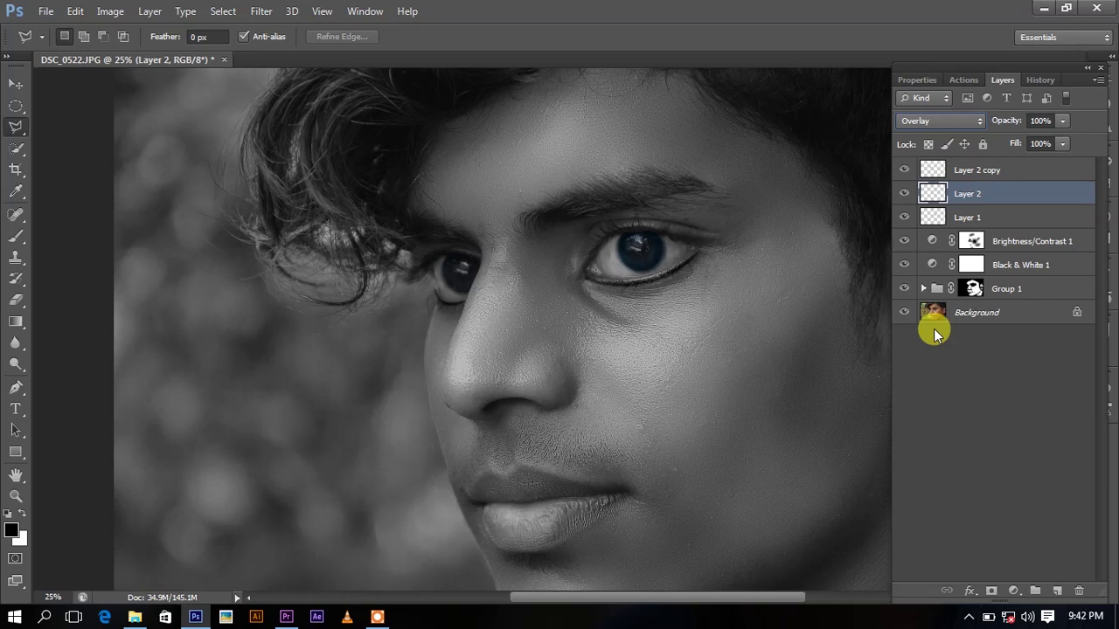
- Switch Layer 2 copy to Overlay and check the whole portrait
left_click(904, 194)
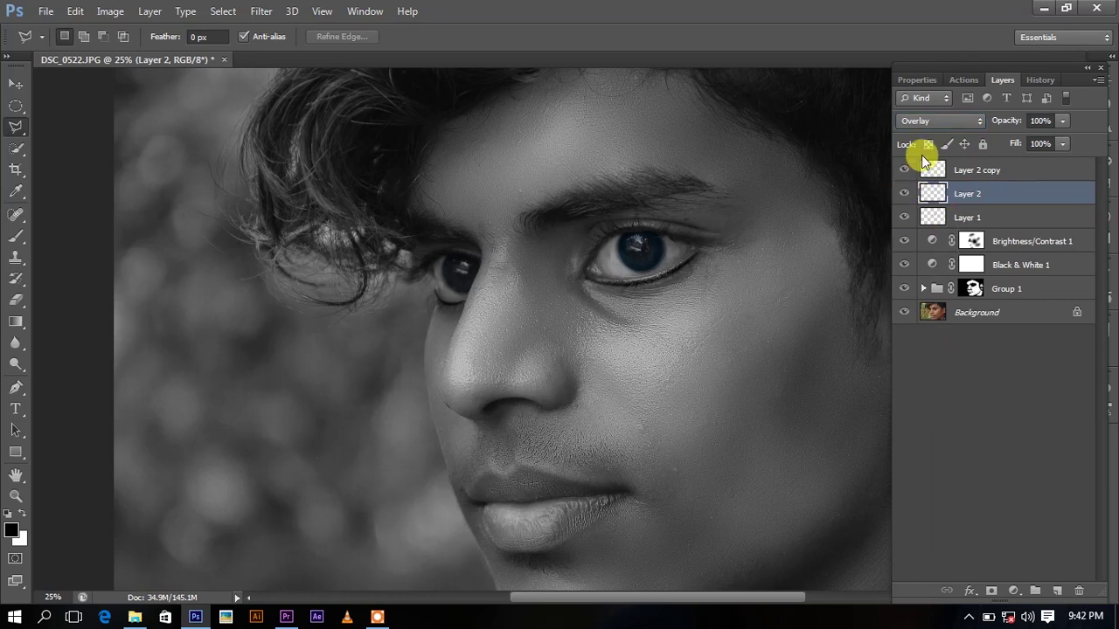
left_click(928, 166)
left_click(945, 121)
left_click(936, 333)
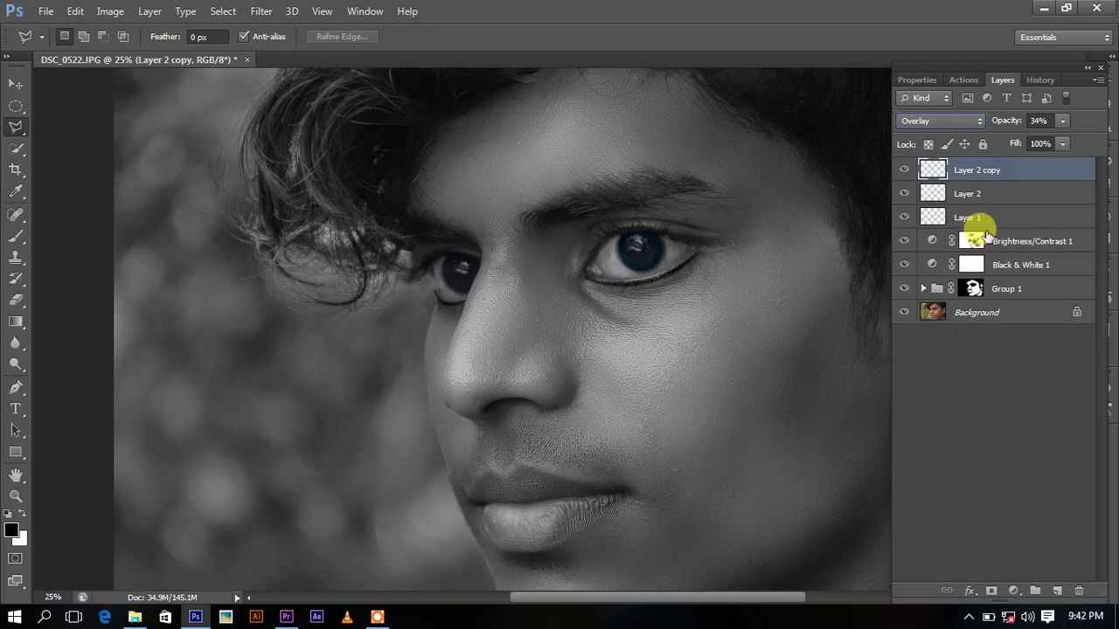
key("ctrl+minus")
key("ctrl+plus")
key("ctrl+minus")
key("ctrl+plus")
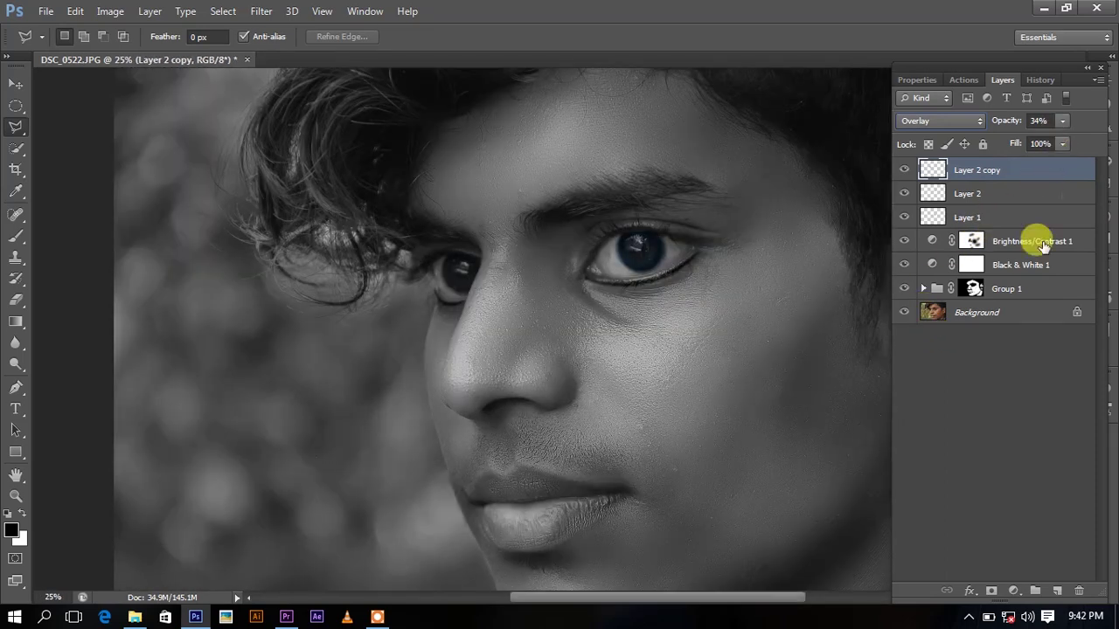
- Add a Selective Color adjustment layer and reduce cyan within the Cyans range
left_click(1016, 584)
left_click(1018, 569)
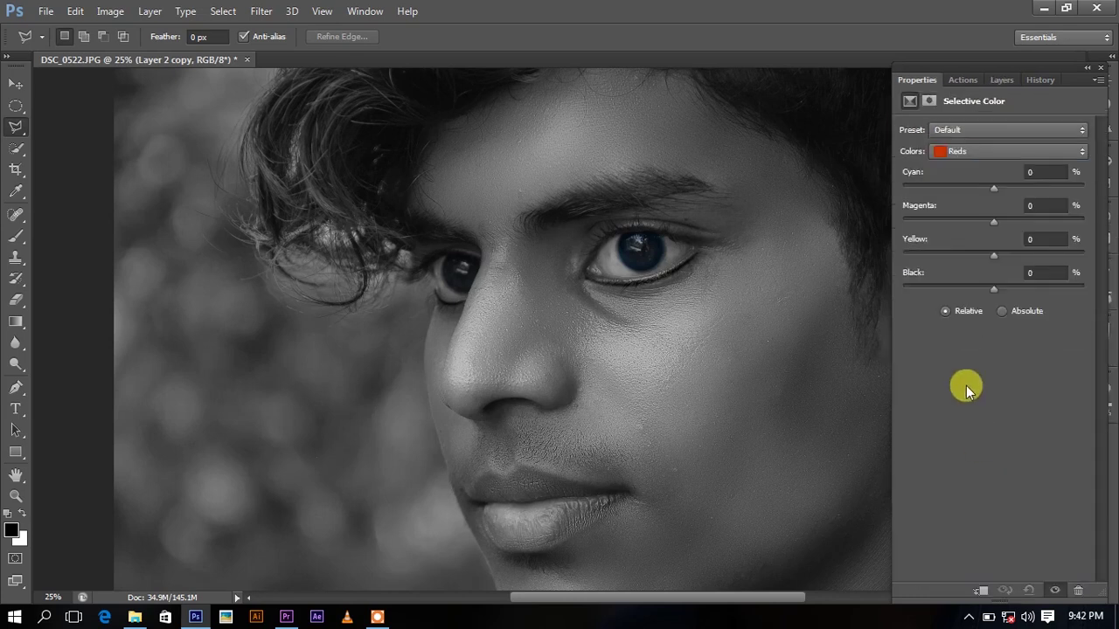
left_click(978, 152)
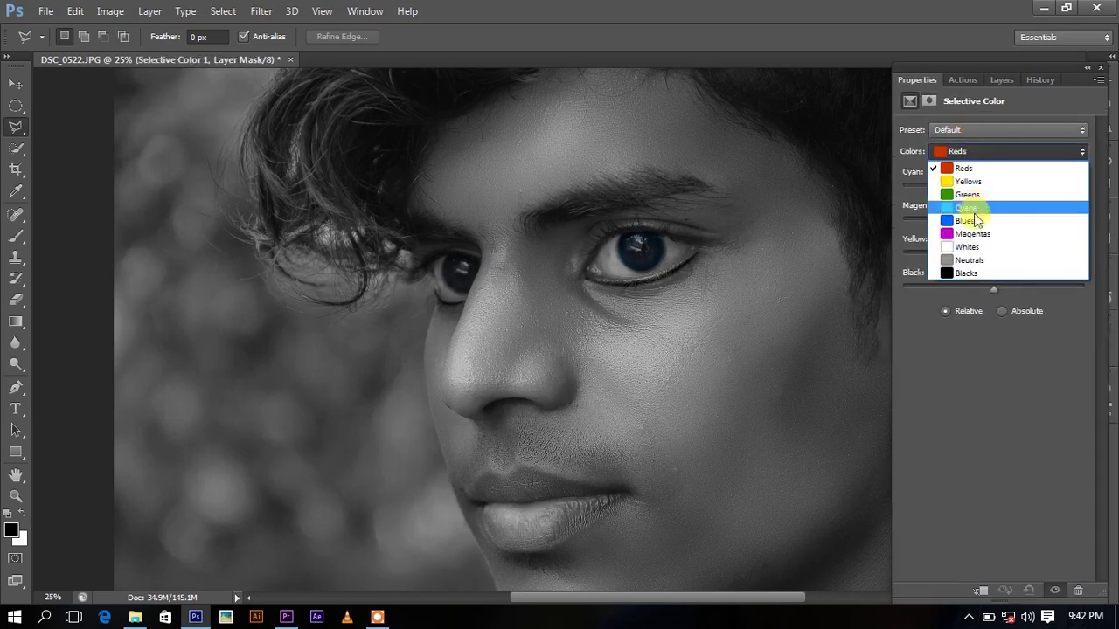
left_click(974, 206)
left_click(990, 131)
left_click(990, 131)
mouse_move(993, 187)
left_mouse_down()
mouse_move(961, 201)
mouse_move(1041, 189)
mouse_move(1016, 222)
mouse_move(979, 189)
mouse_move(1011, 195)
mouse_move(1000, 229)
left_mouse_up()
- Add cyan to the Blues and set Whites to Cyan +17, Magenta +10, Yellow -27, Black -15
left_click(973, 152)
left_click(979, 219)
left_click(991, 154)
left_click(993, 246)
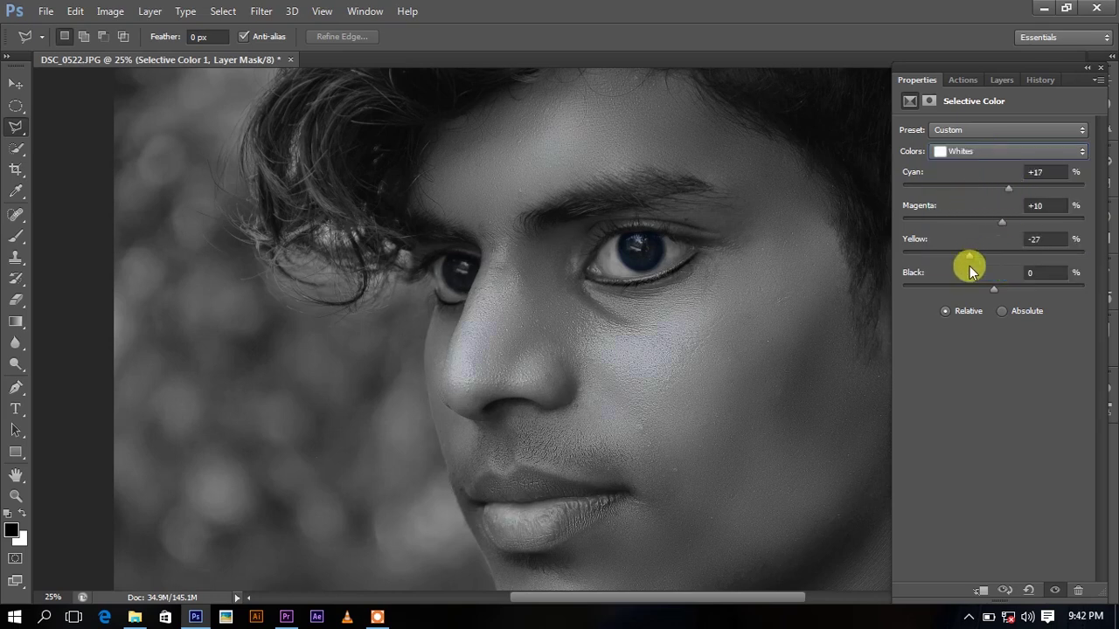
left_click_drag(1018, 288, 979, 289)
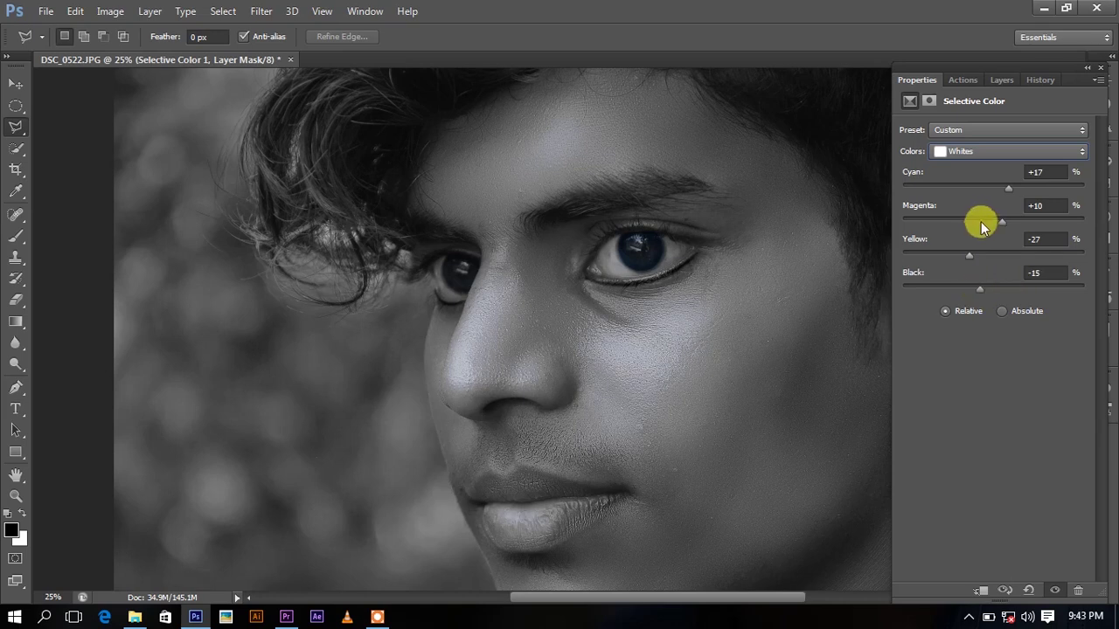
- Tint the Blacks range to Cyan +3 and Yellow -2
left_click(982, 150)
left_click(982, 258)
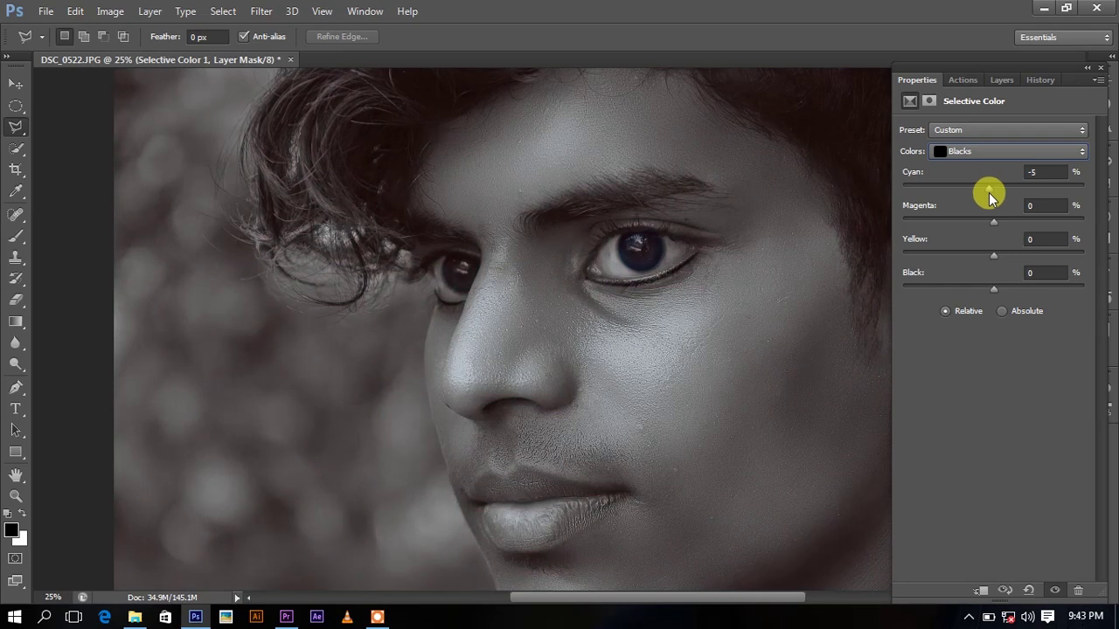
left_click_drag(994, 221, 987, 224)
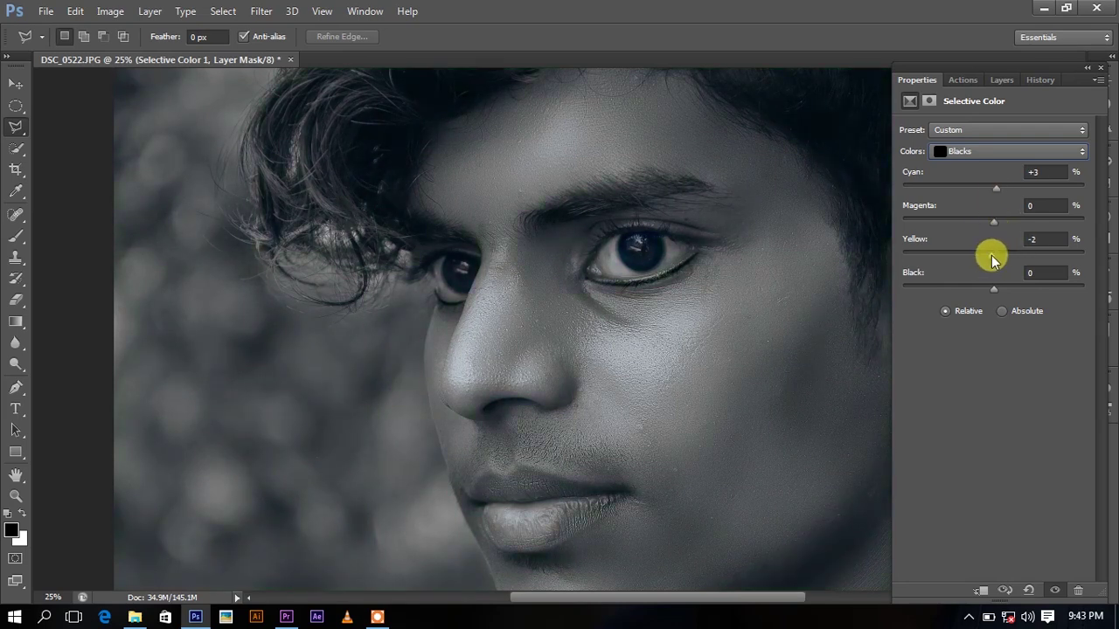
left_click_drag(997, 291, 998, 291)
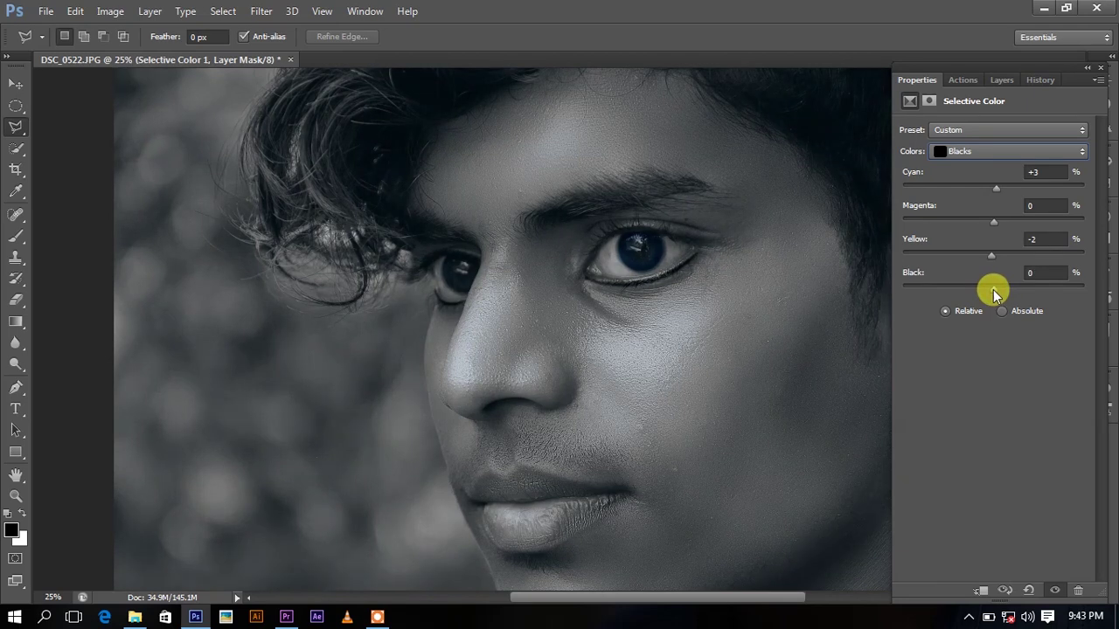
- Zoom out and back in to review the cooled portrait, then minimize Photoshop
key("ctrl+minus")
key("ctrl+plus")
key("ctrl+plus")
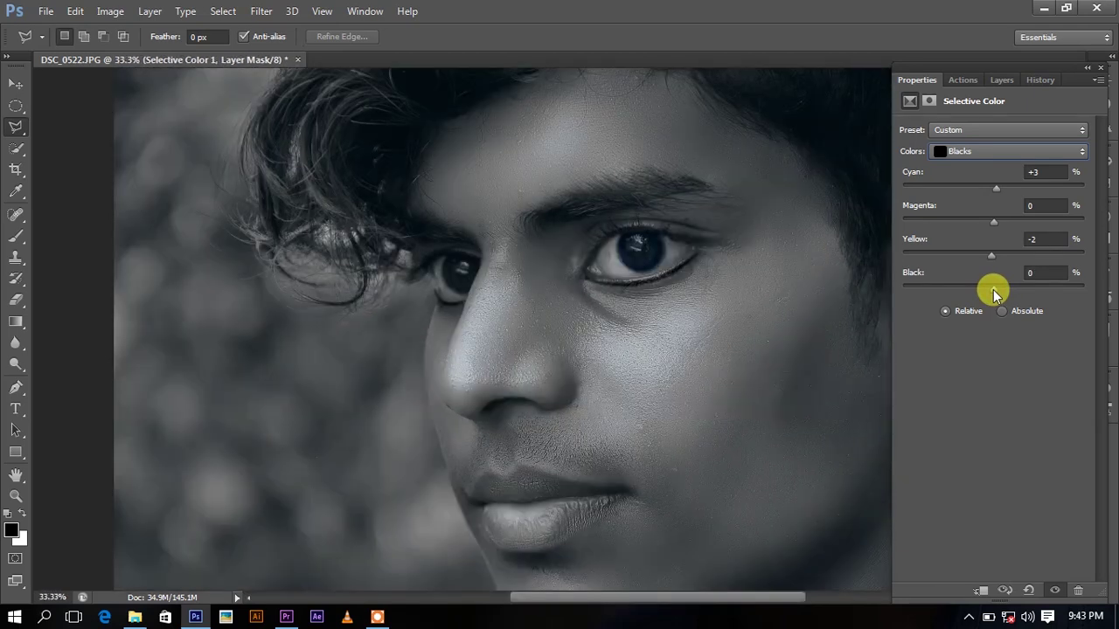
key("ctrl+plus")
key("ctrl+minus")
key("ctrl+minus")
key("ctrl+minus")
key("ctrl+minus")
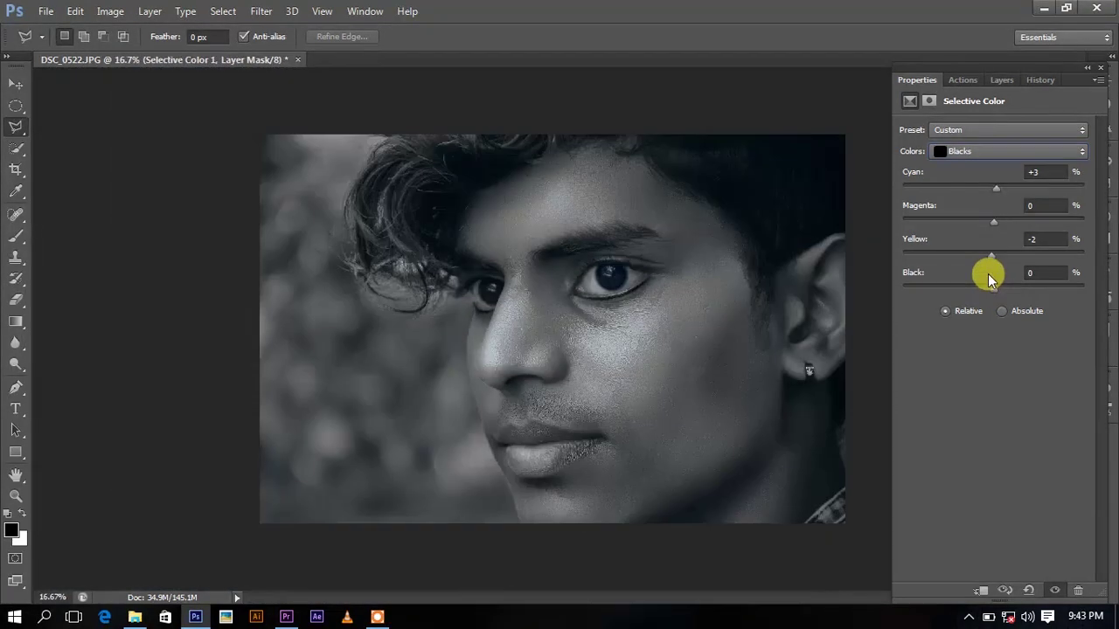
key("ctrl+plus")
left_click(1049, 16)
- Refresh the Windows desktop from its right-click menu
right_click(717, 229)
left_click(757, 274)
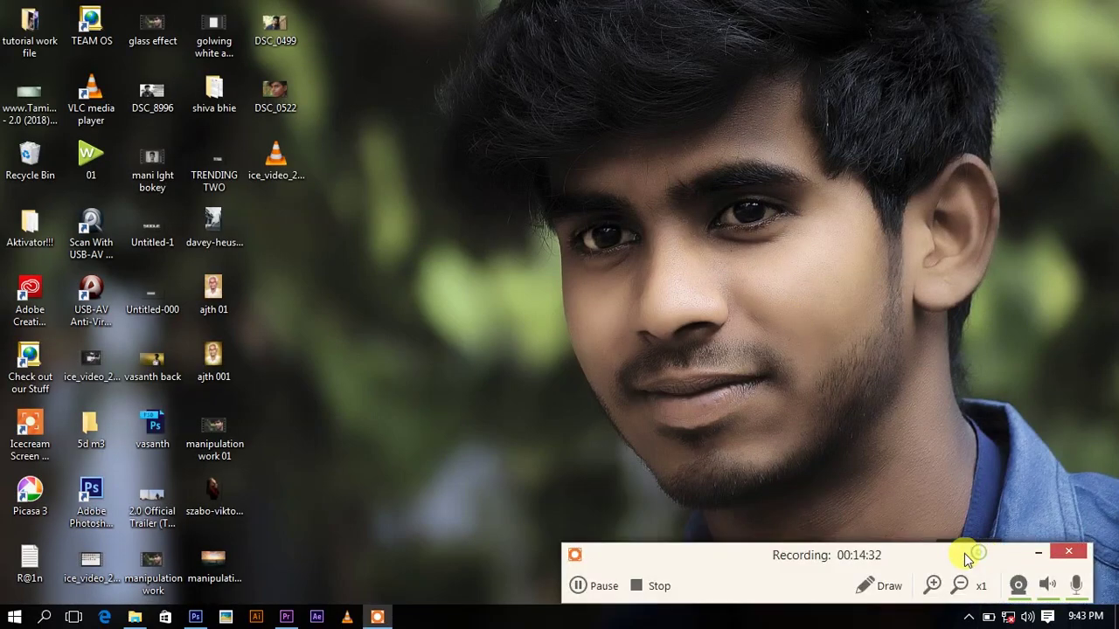